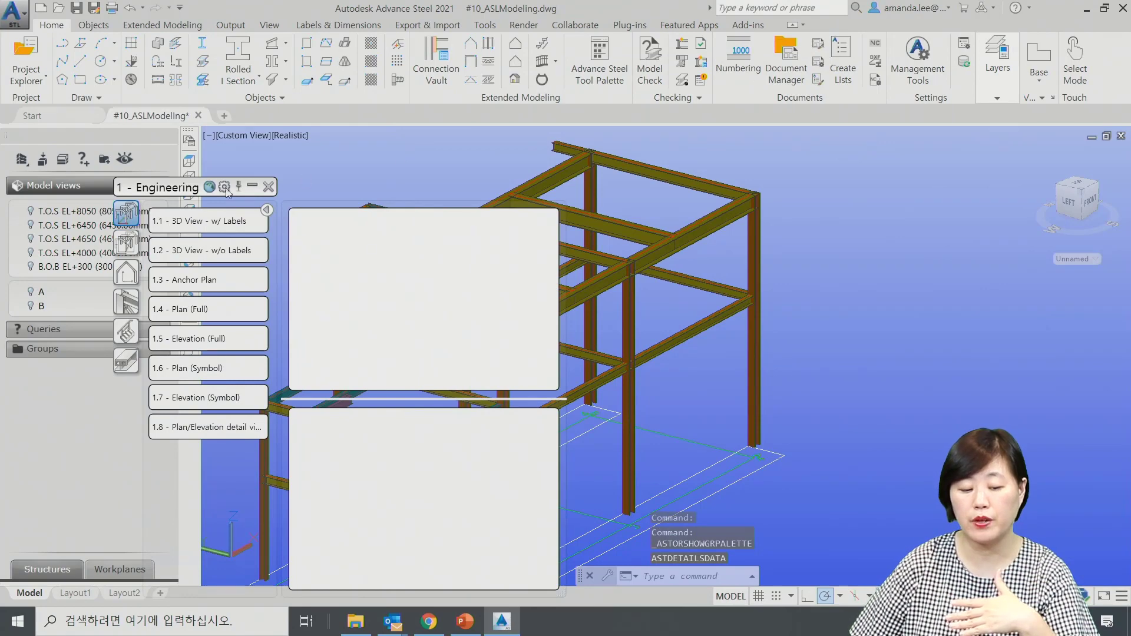
Replace the drawing styles palette with the drawing processes palette, examine its all-cameras sheet options, and close it.
left_click_drag(173, 194, 654, 156)
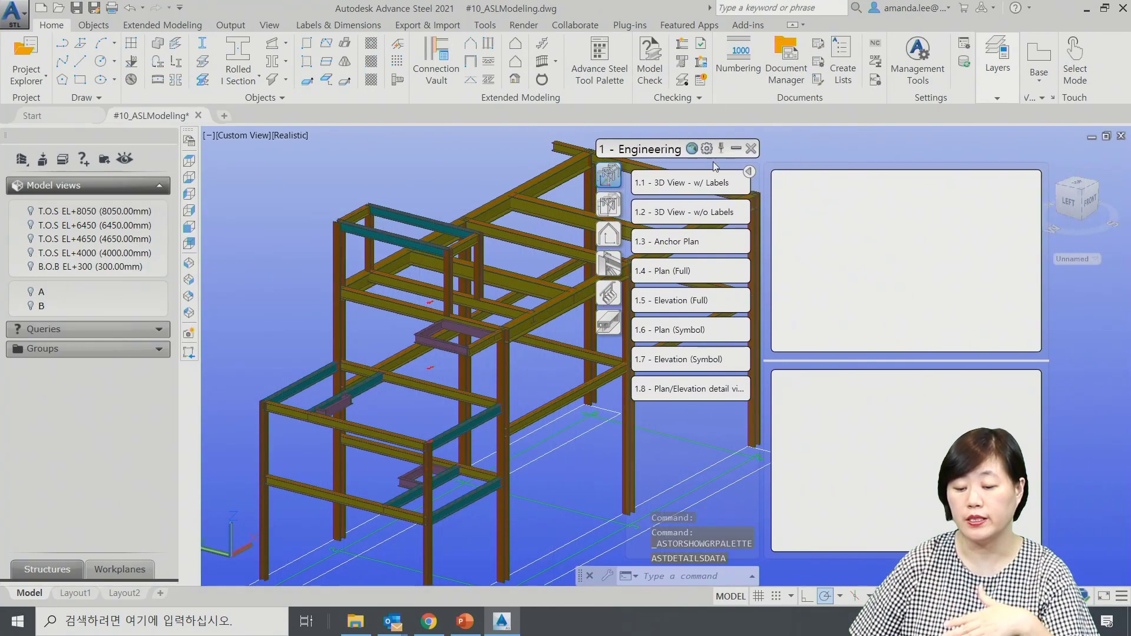
left_click(751, 148)
left_click(803, 77)
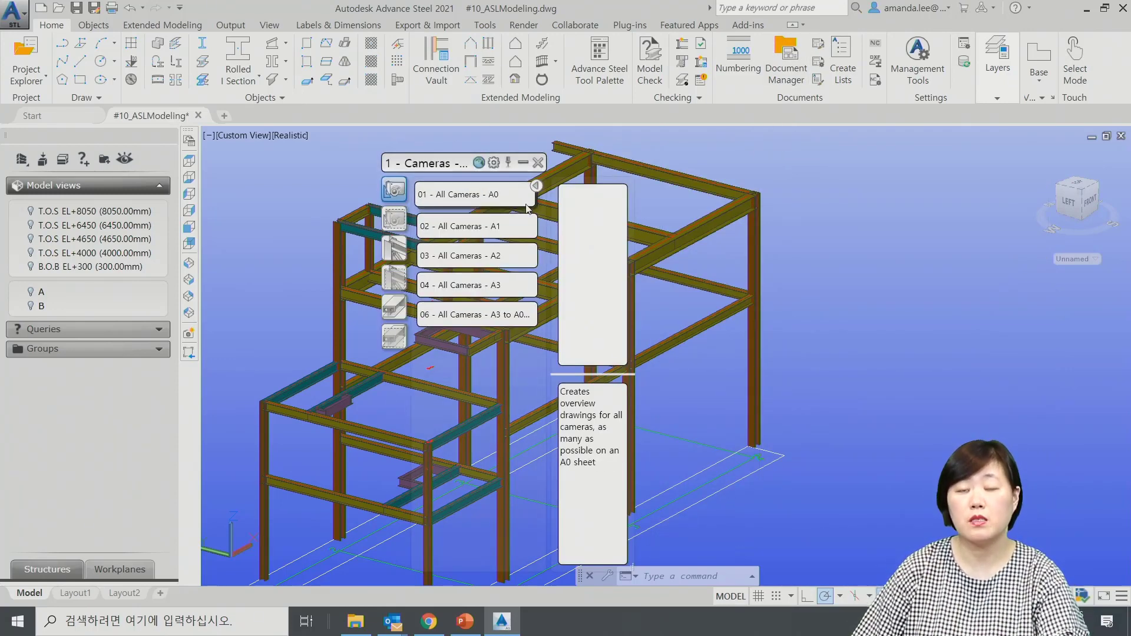
left_click_drag(446, 165, 485, 129)
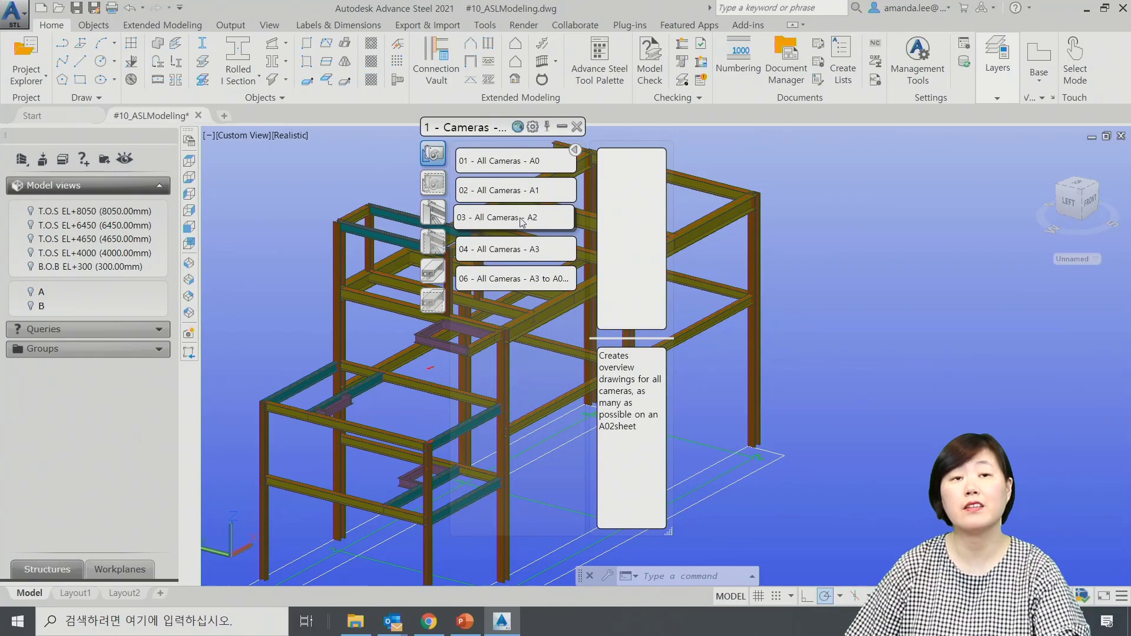
left_click_drag(521, 219, 517, 232)
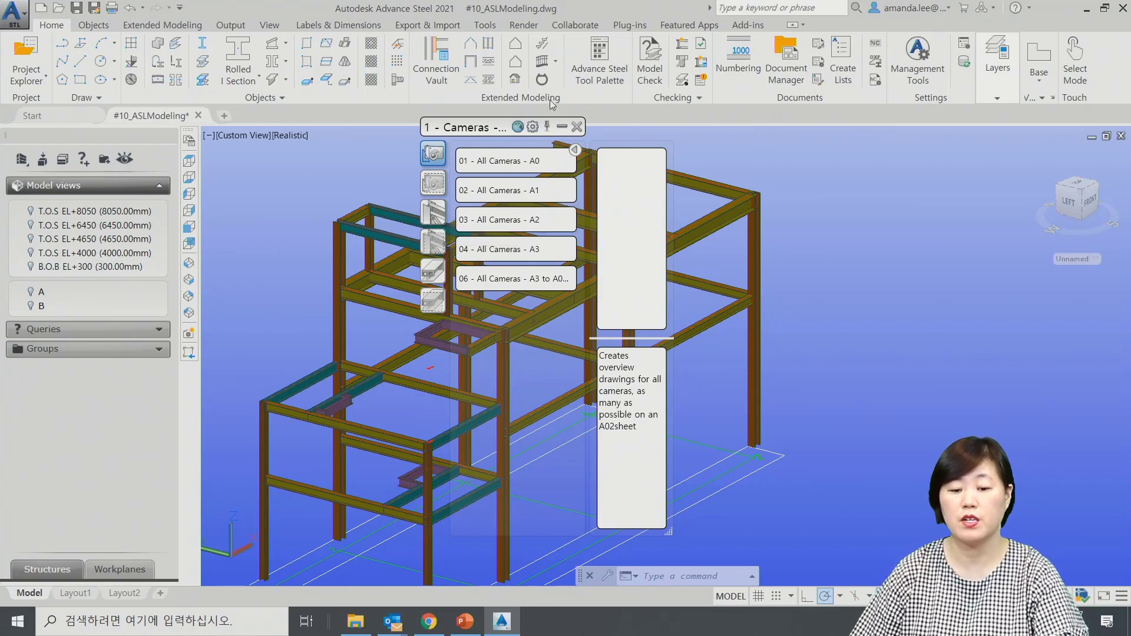
left_click(577, 126)
Reopen the drawing styles palette and examine the GA plan/elevation, assemblies, stairs and railings, and single parts styles, ending on Engineering.
left_click(818, 45)
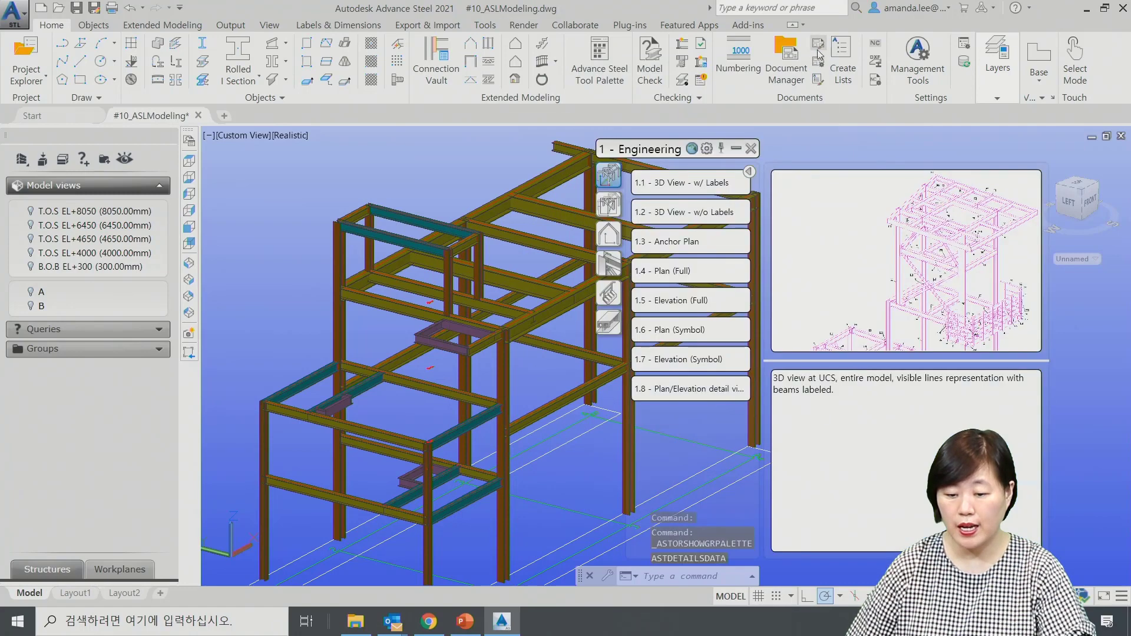
left_click_drag(657, 150, 649, 126)
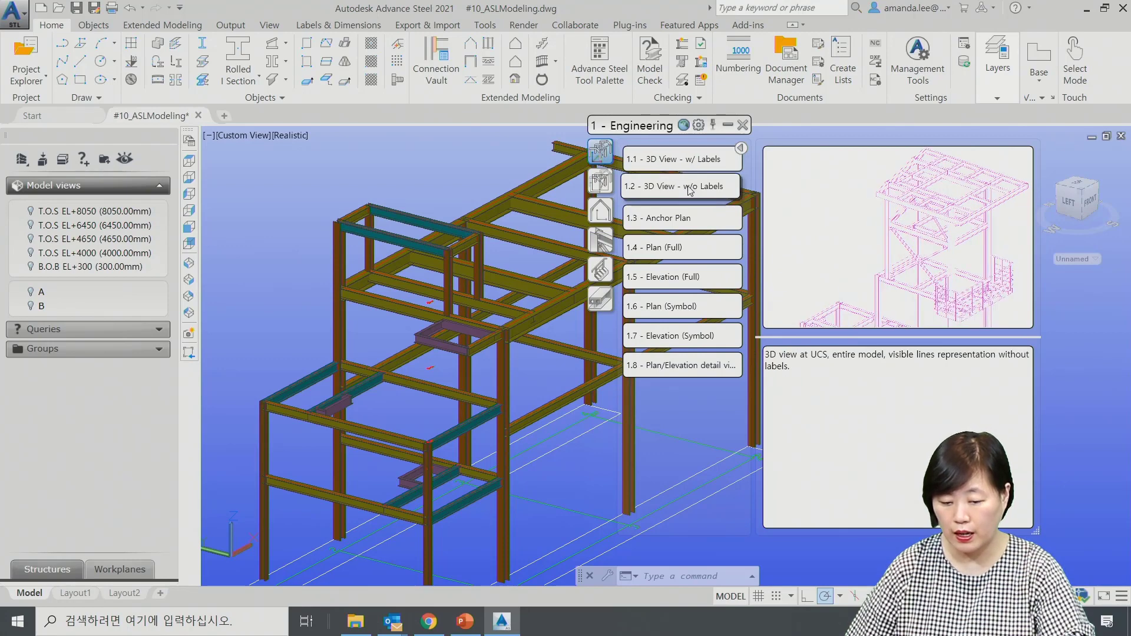
left_click(607, 216)
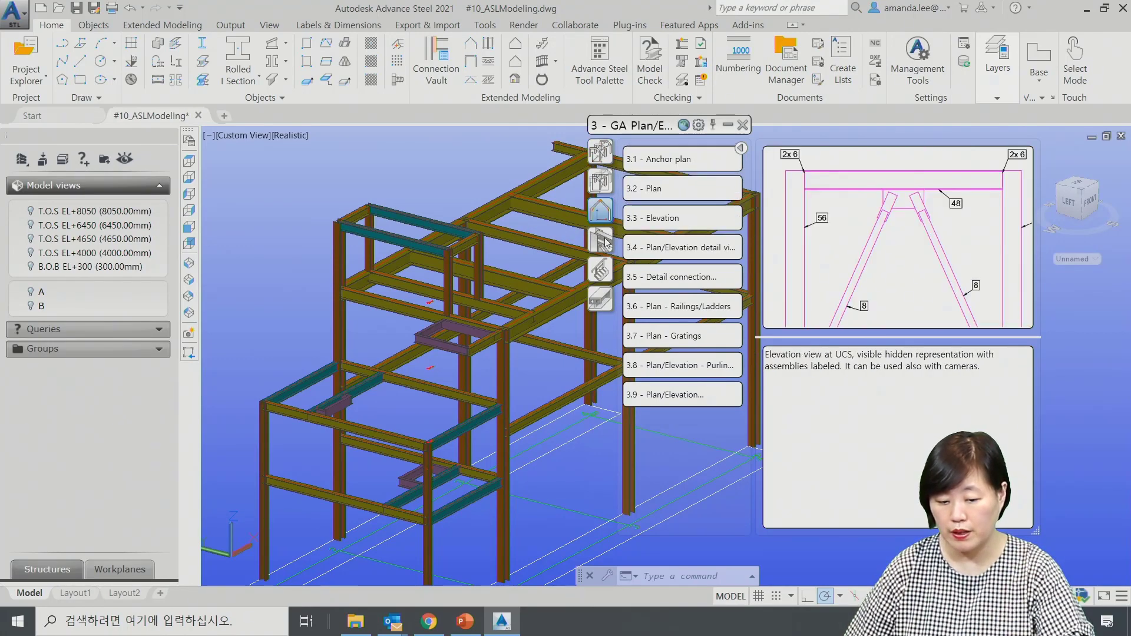
left_click(607, 242)
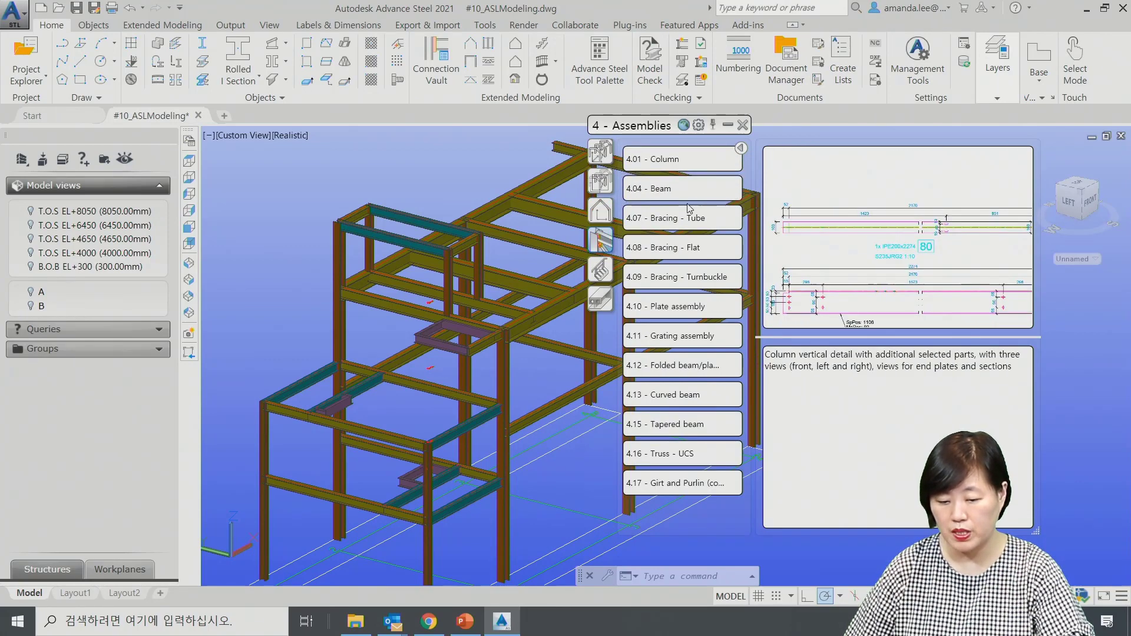
left_click(600, 269)
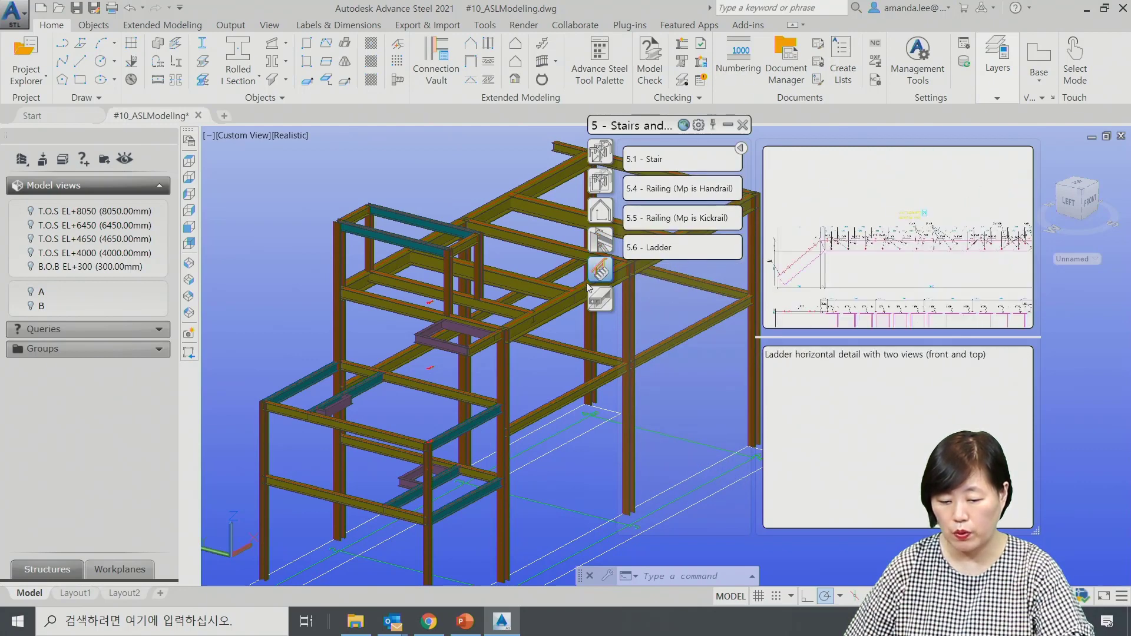
left_click(604, 301)
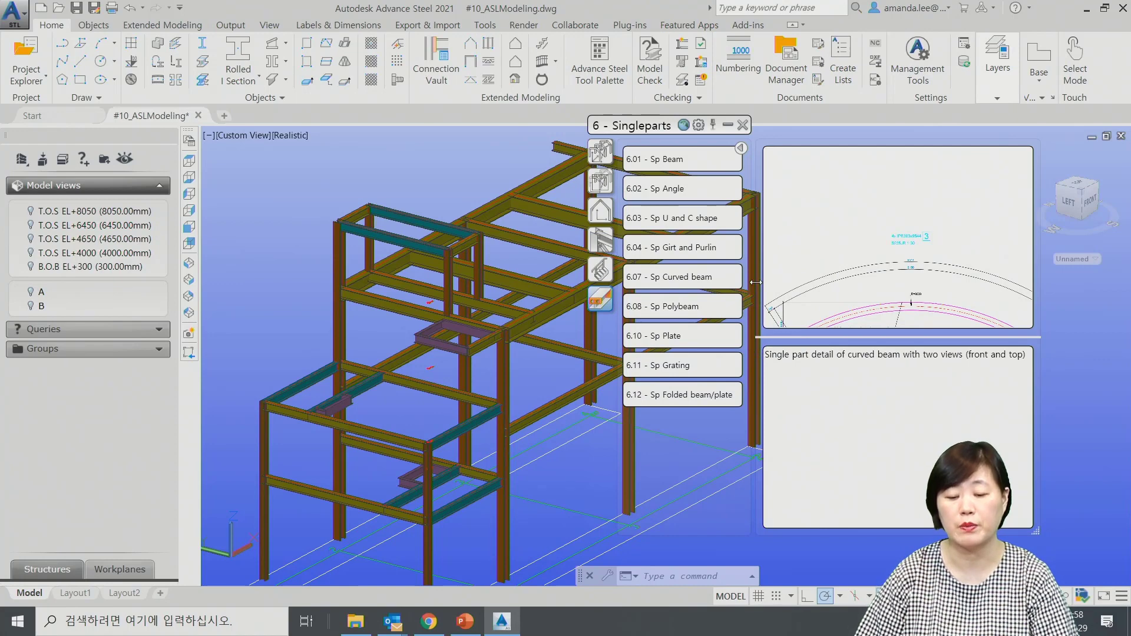
left_click(600, 151)
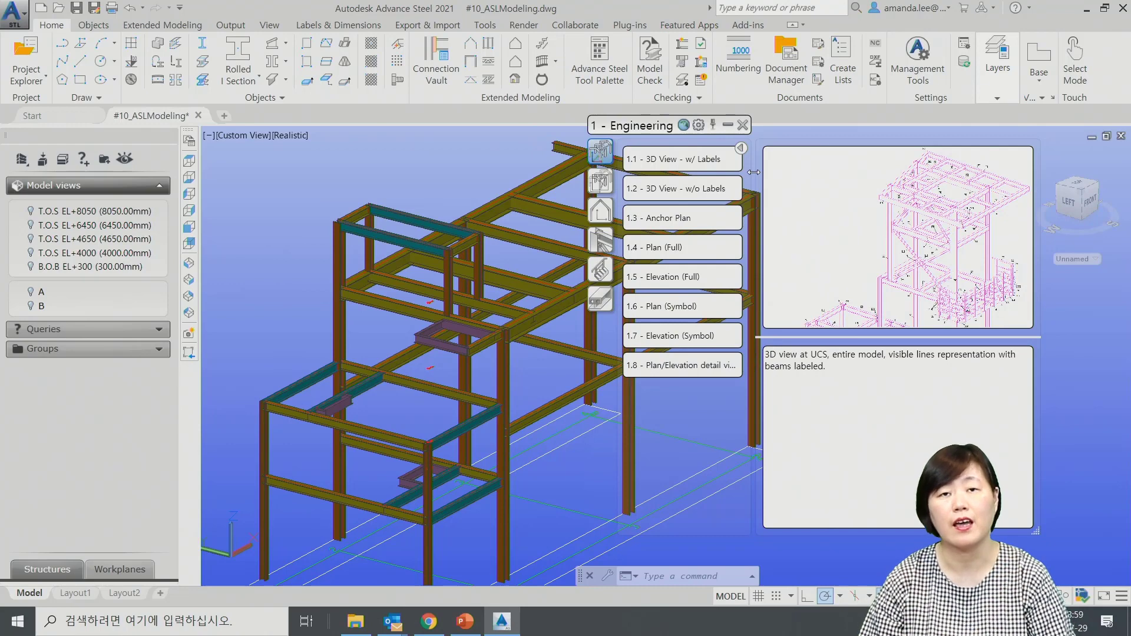
left_click_drag(715, 159, 718, 165)
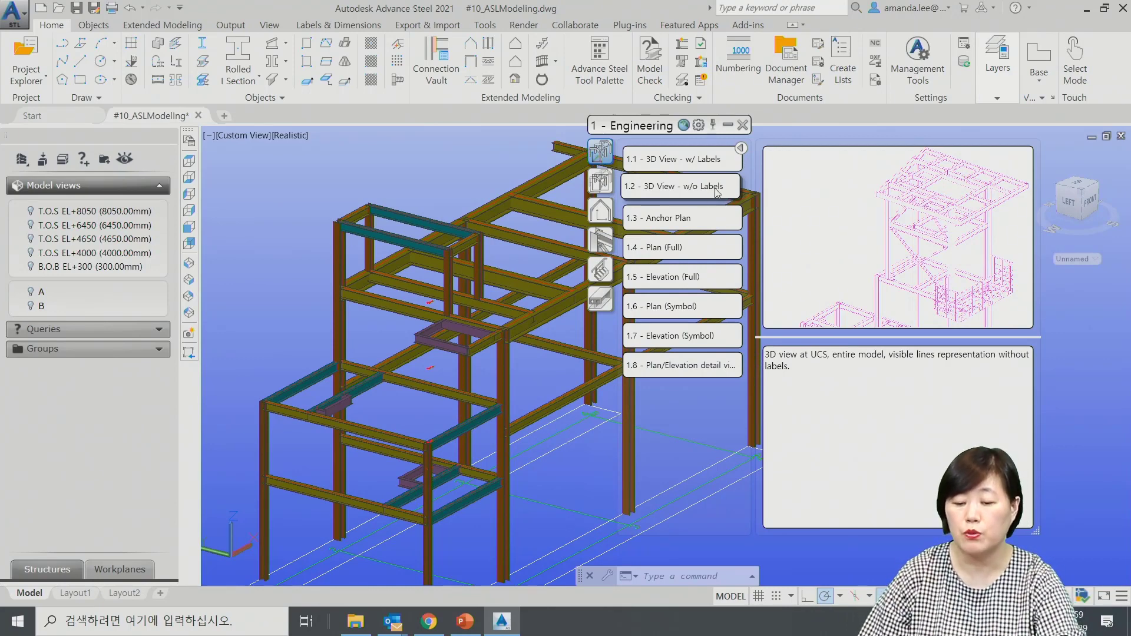
Create a 3D view detail without labels using the default settings: drawing 011.dwg, prototype ASDETPROTO-A1.DWG, scale 1:50.
left_click(717, 190)
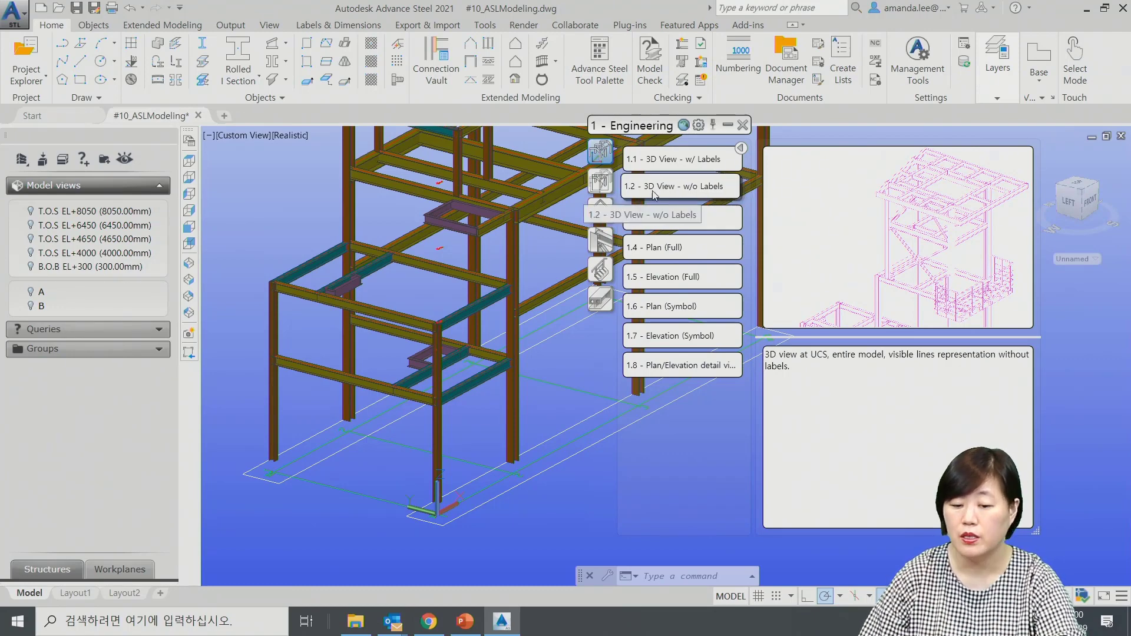
left_click(691, 194)
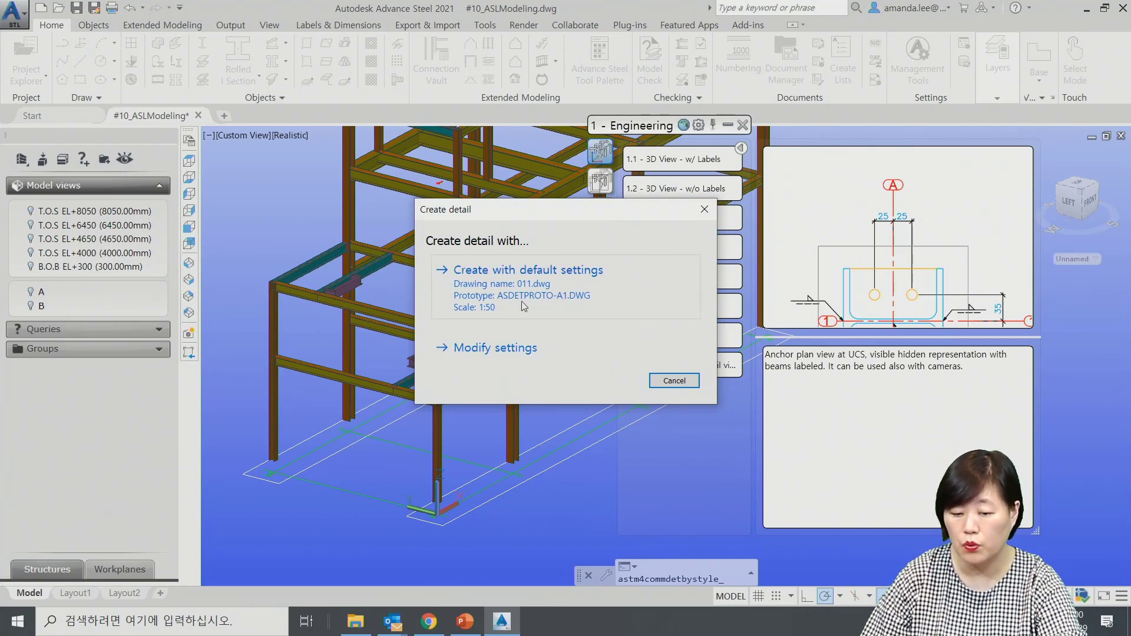
left_click(553, 288)
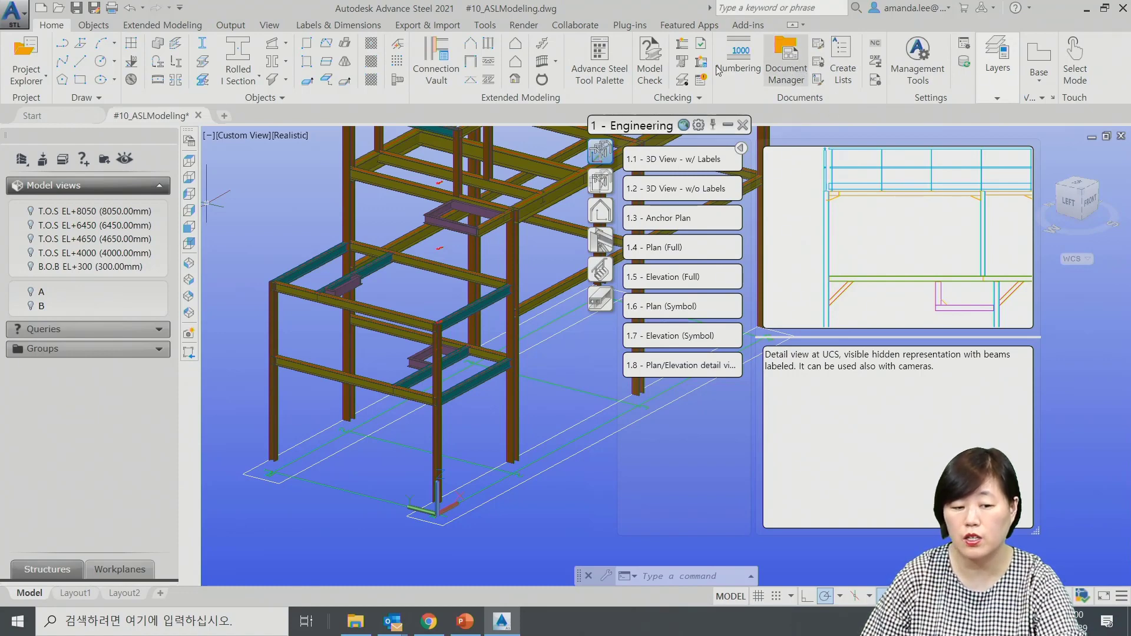
Locate 011.dwg among the up-to-date details in the Document Manager and preview it.
left_click(231, 26)
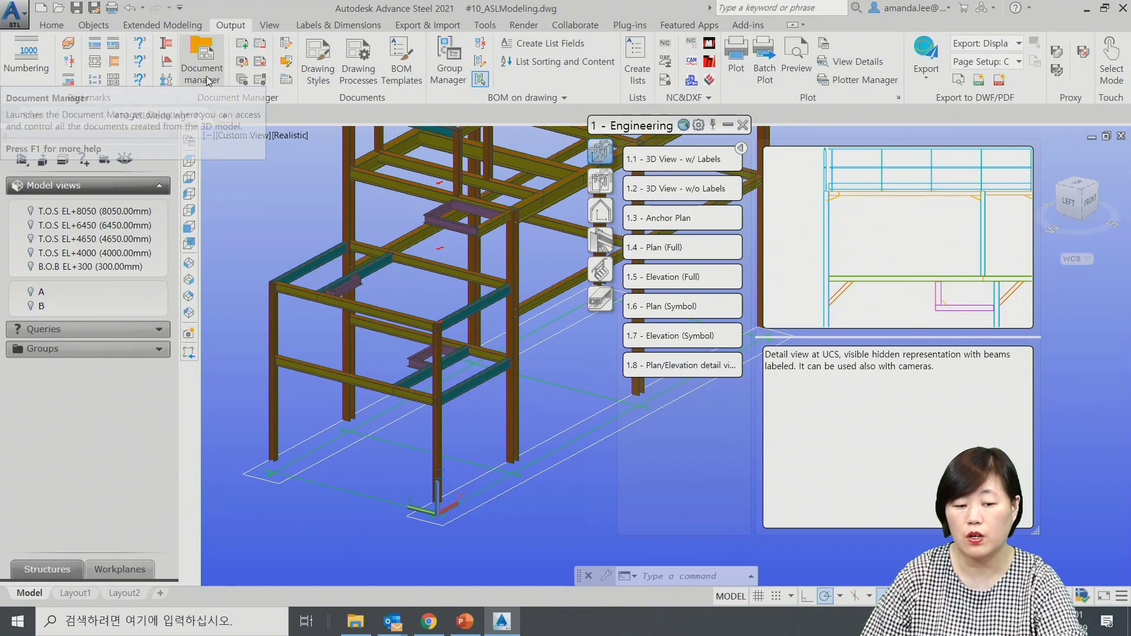
left_click(210, 68)
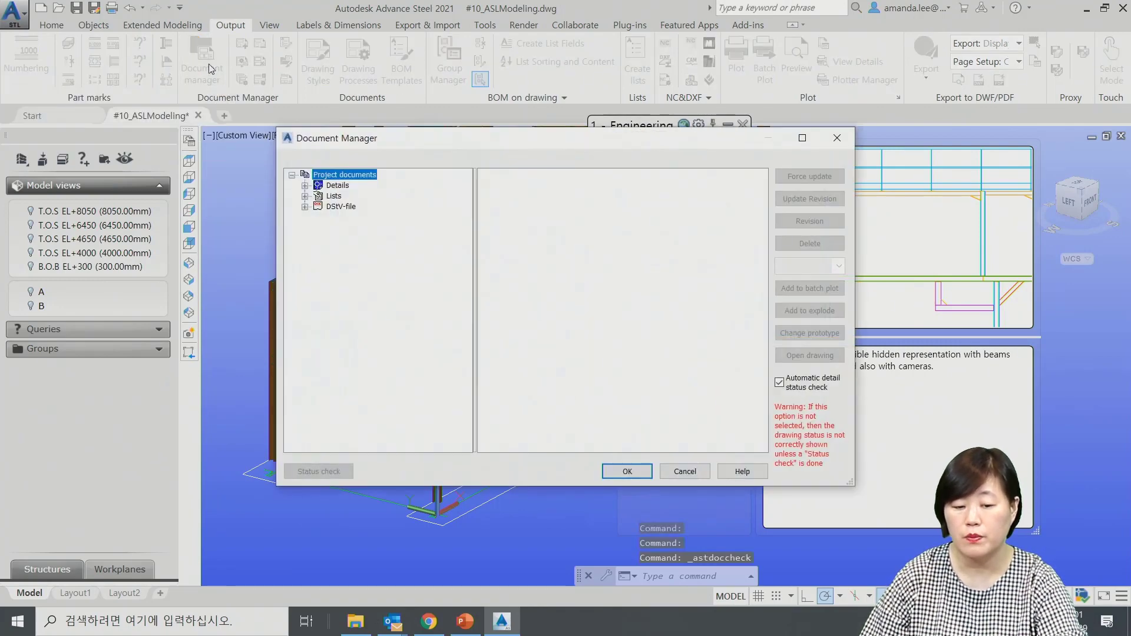
left_click(305, 186)
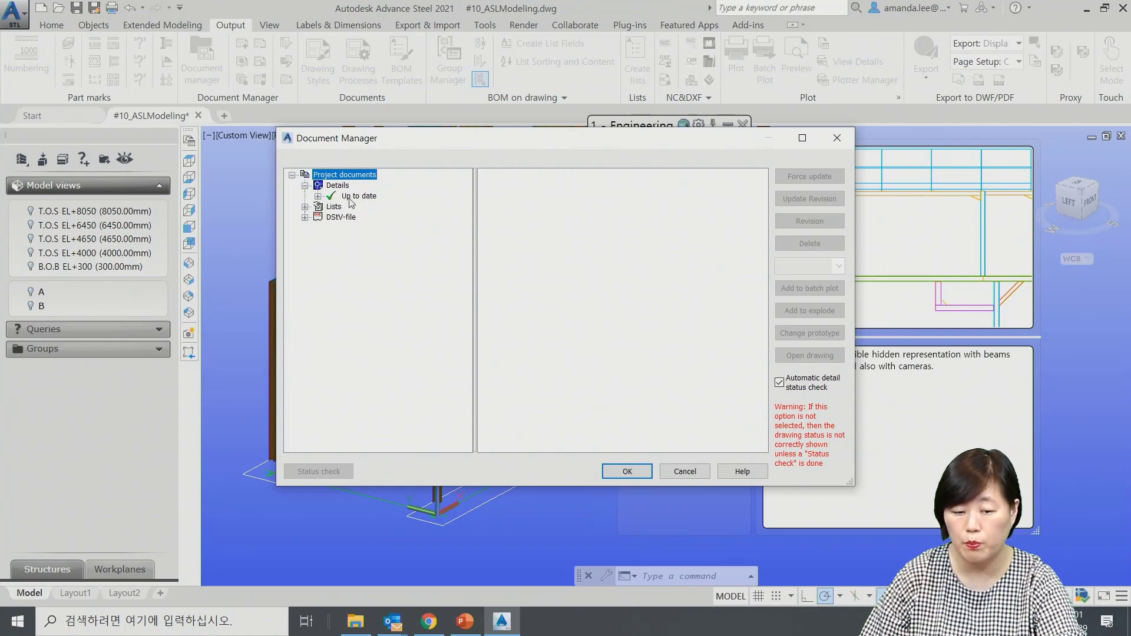
left_click(318, 196)
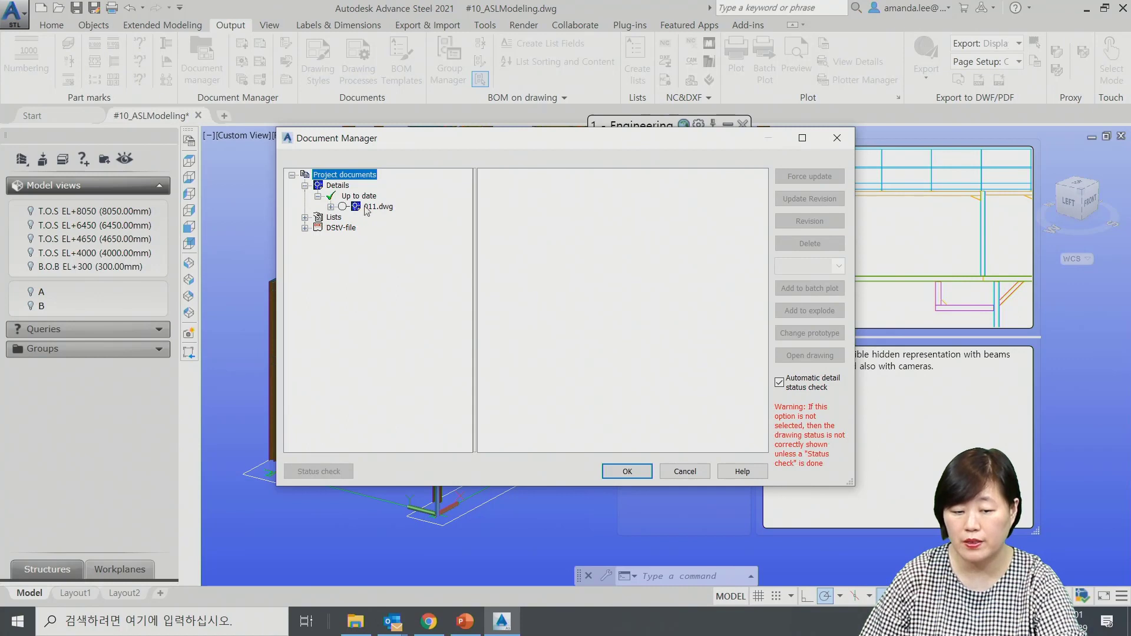
left_click(331, 206)
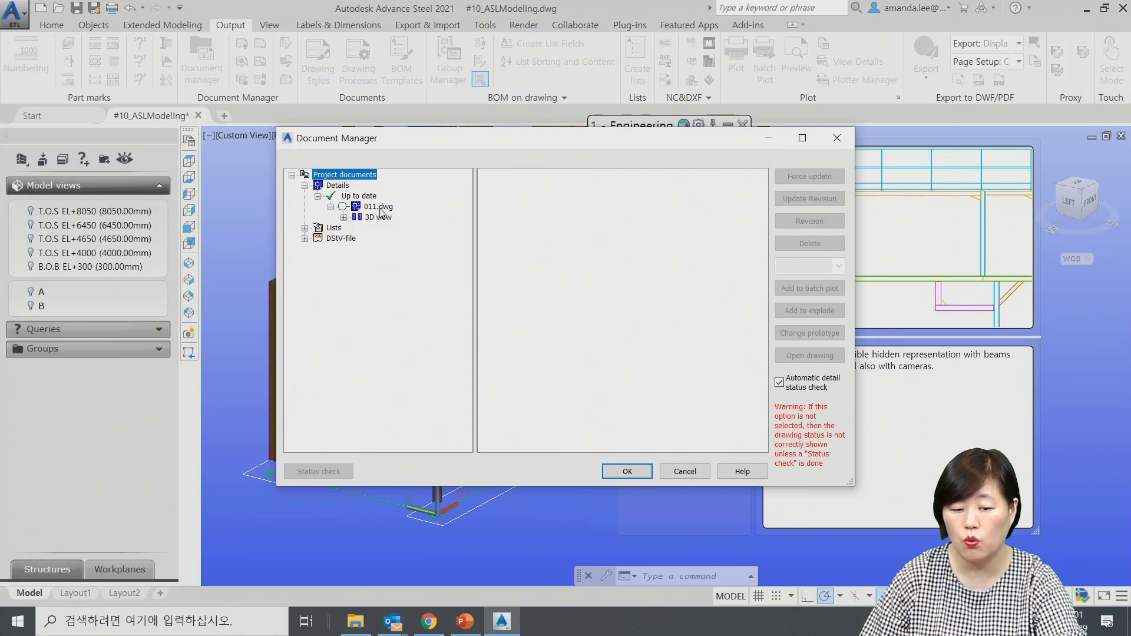
left_click(331, 207)
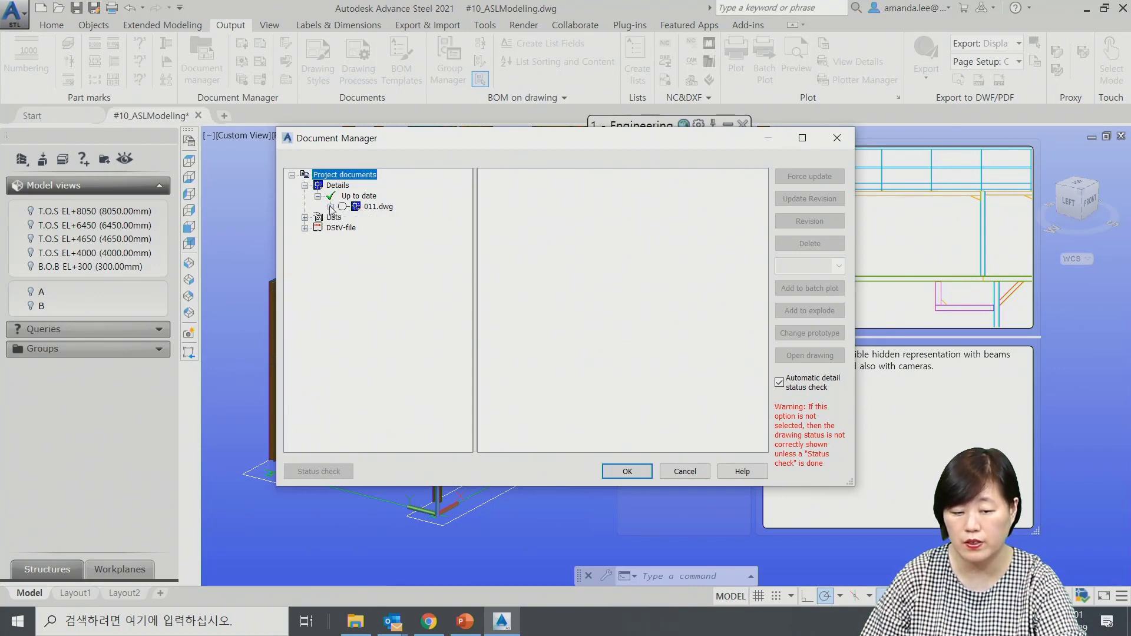
left_click(377, 207)
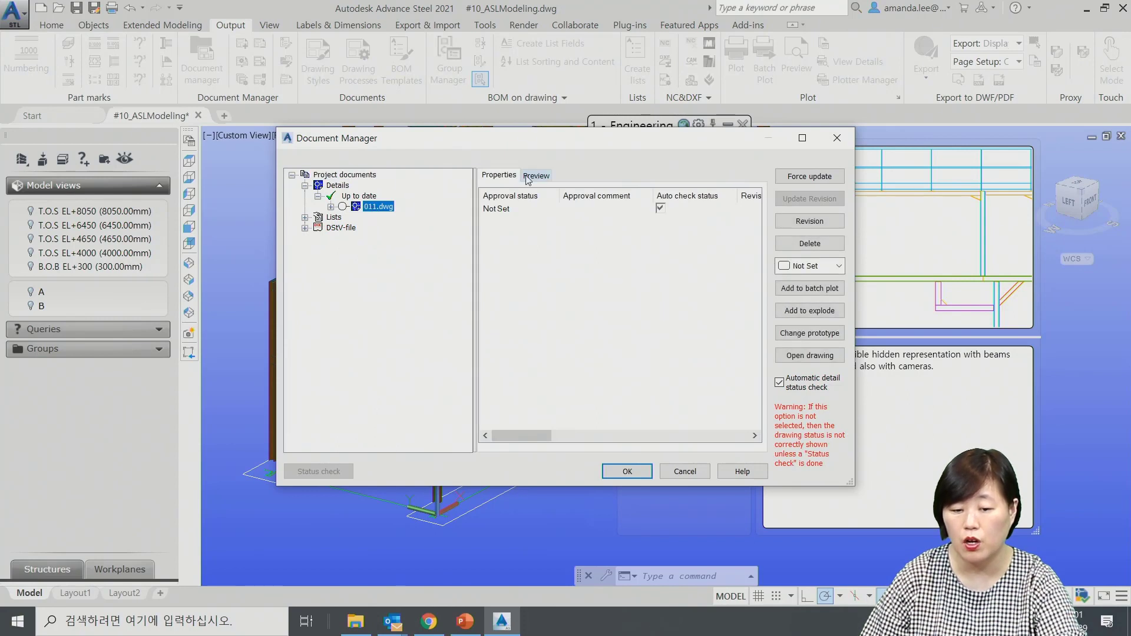
left_click(544, 176)
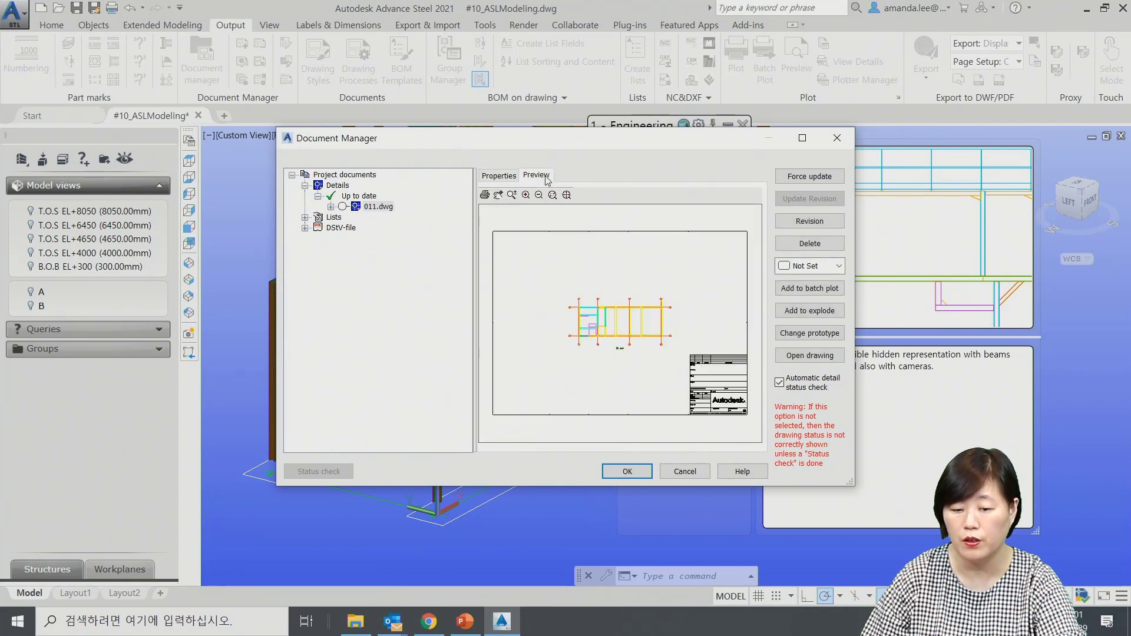
Open drawing 011.dwg from the Document Manager and inspect its generated 3D view.
left_click(378, 206)
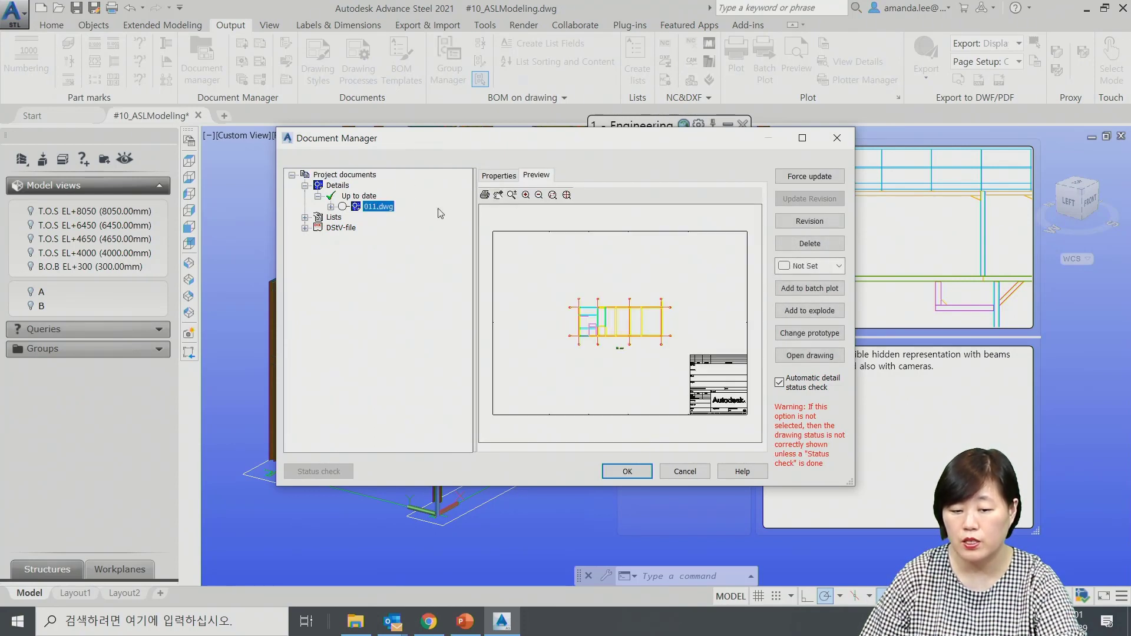
left_click(809, 355)
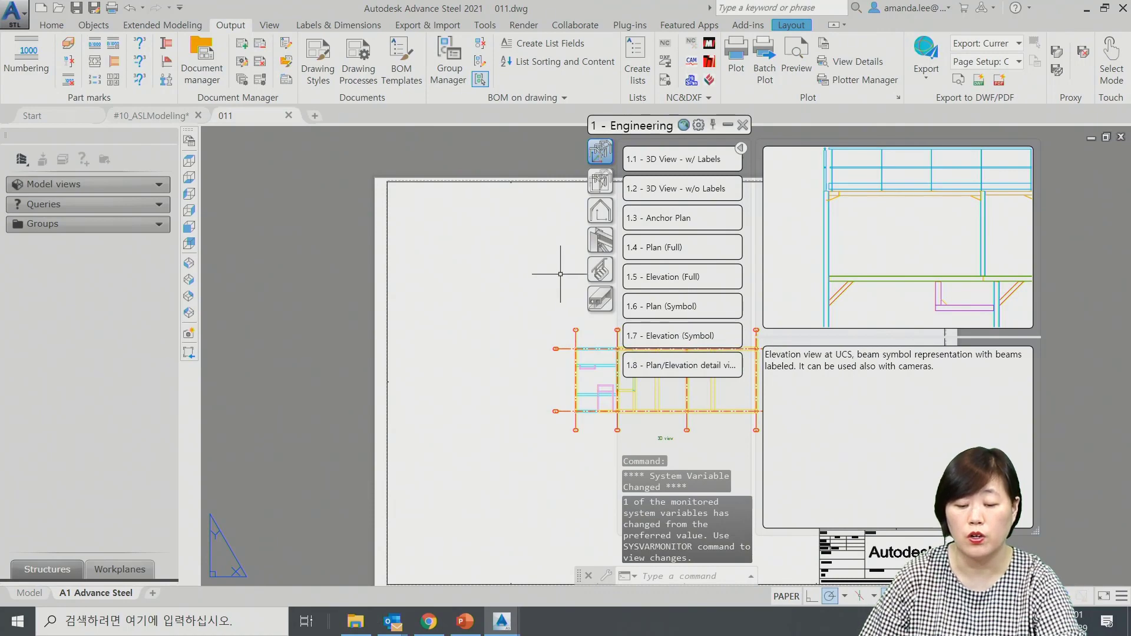
scroll(533, 328, "up", 5)
scroll(505, 388, "down", 3)
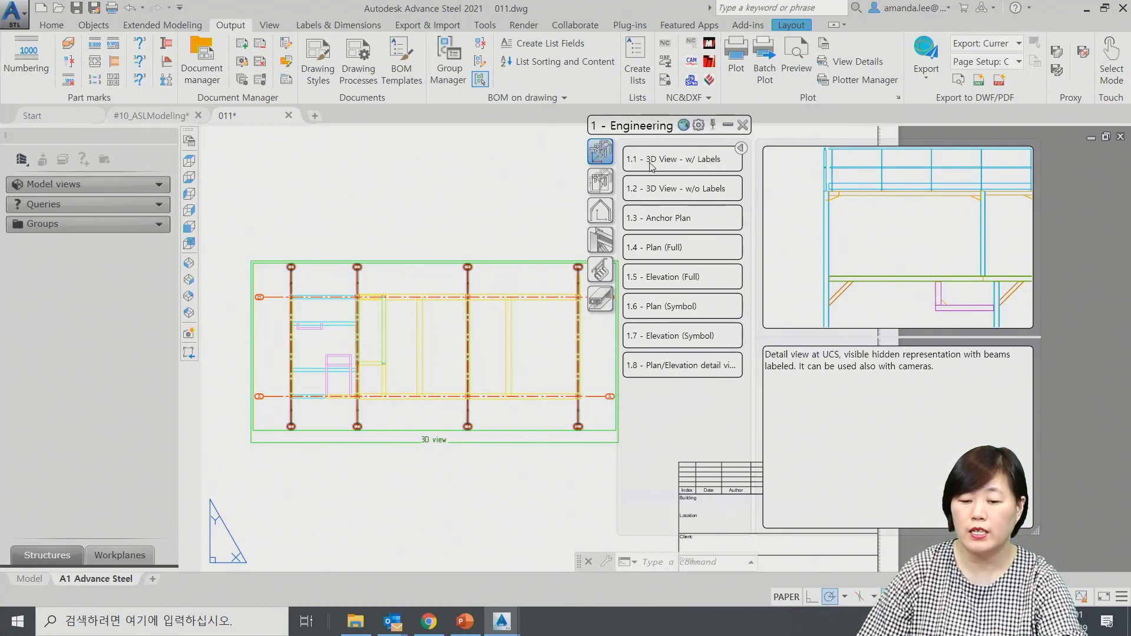
Collapse the drawing styles palette, dock it with the Advance Steel Tool Palette beside the drawing, and show the UCS tools.
left_click(728, 126)
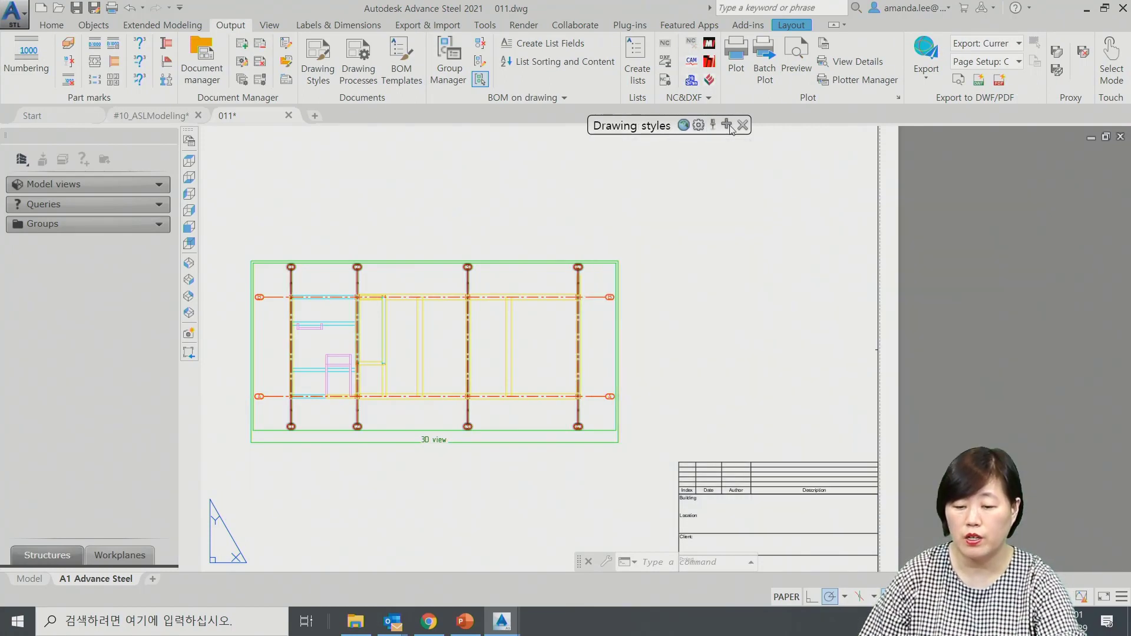
left_click_drag(667, 124, 618, 133)
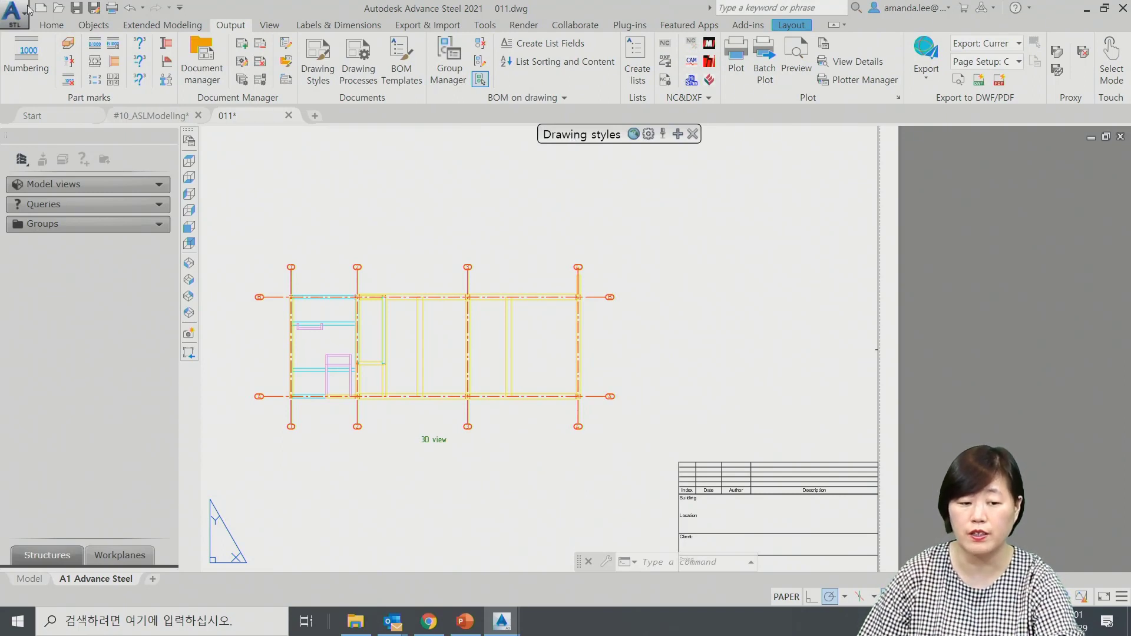
left_click(51, 25)
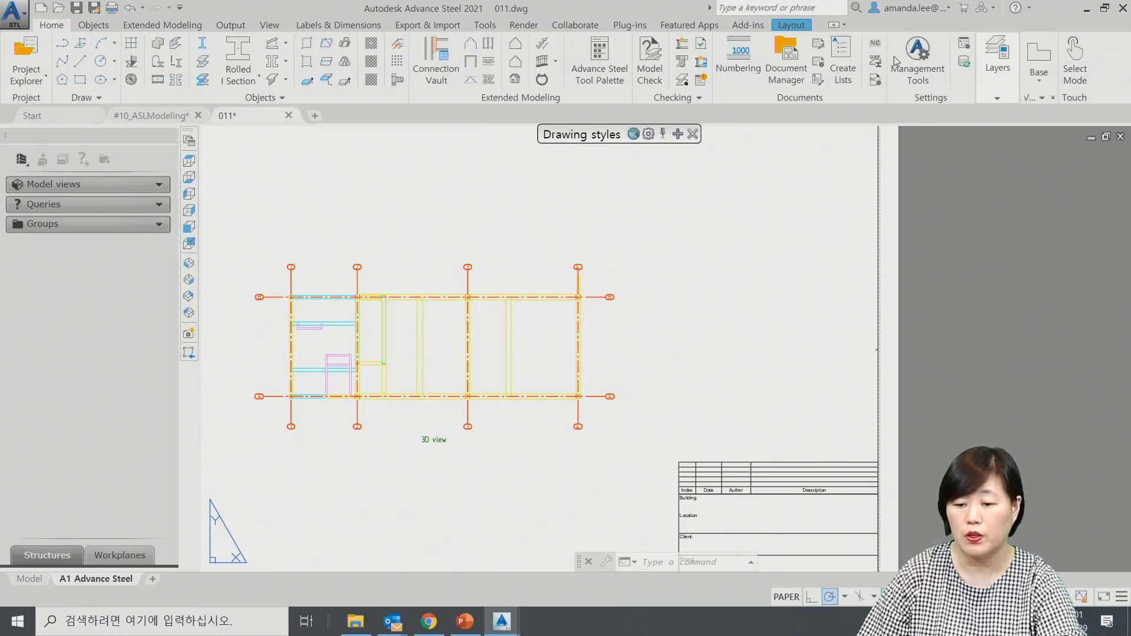
left_click(607, 75)
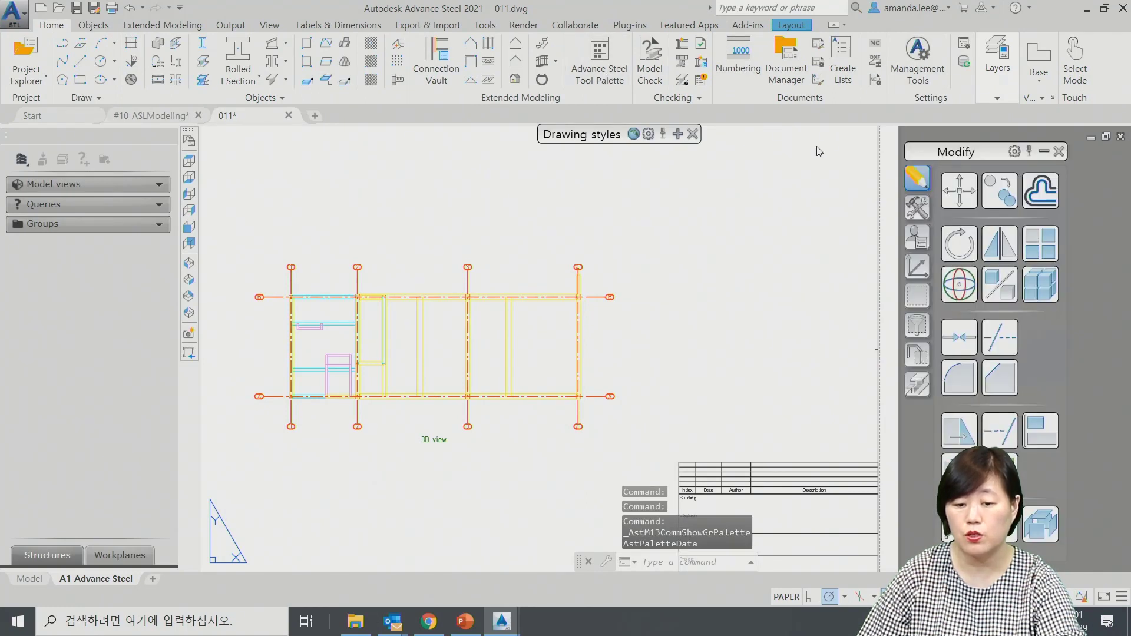
mouse_move(601, 140)
left_mouse_down()
mouse_move(952, 115)
mouse_move(967, 141)
mouse_move(971, 117)
left_mouse_up()
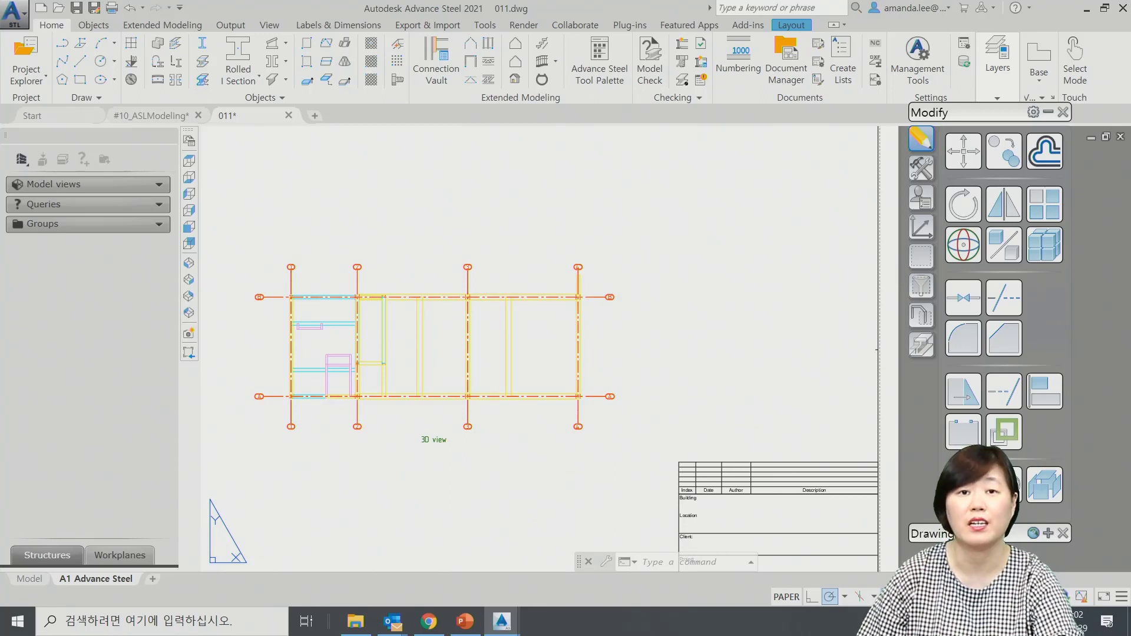
left_click(922, 228)
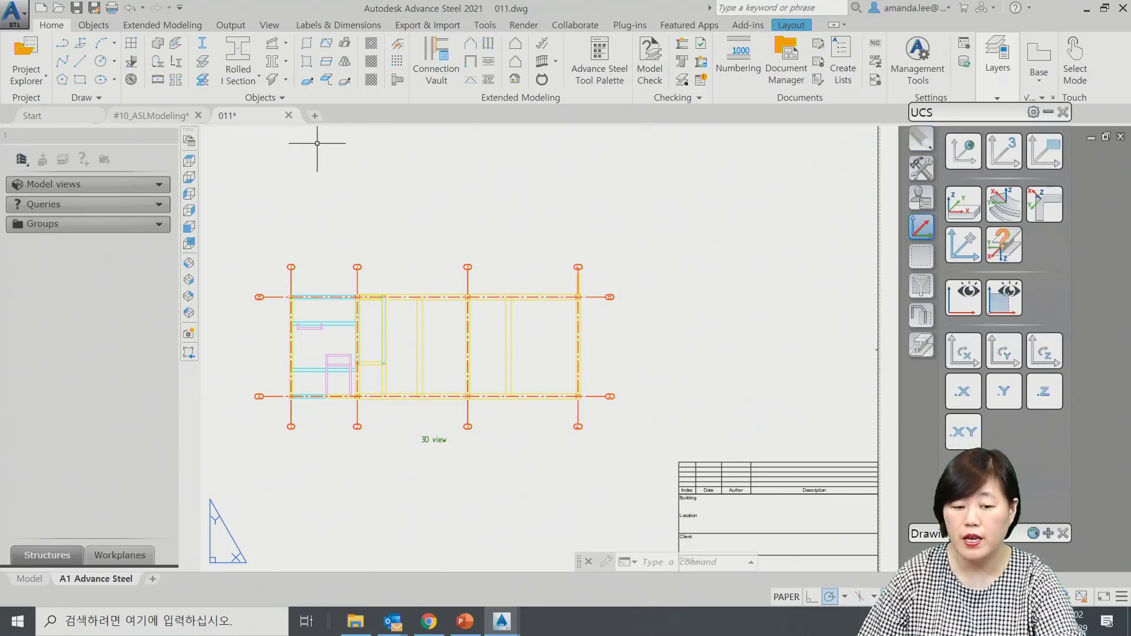
Close drawing 011 without saving its changes and align the steel model's UCS with the current view.
left_click(288, 116)
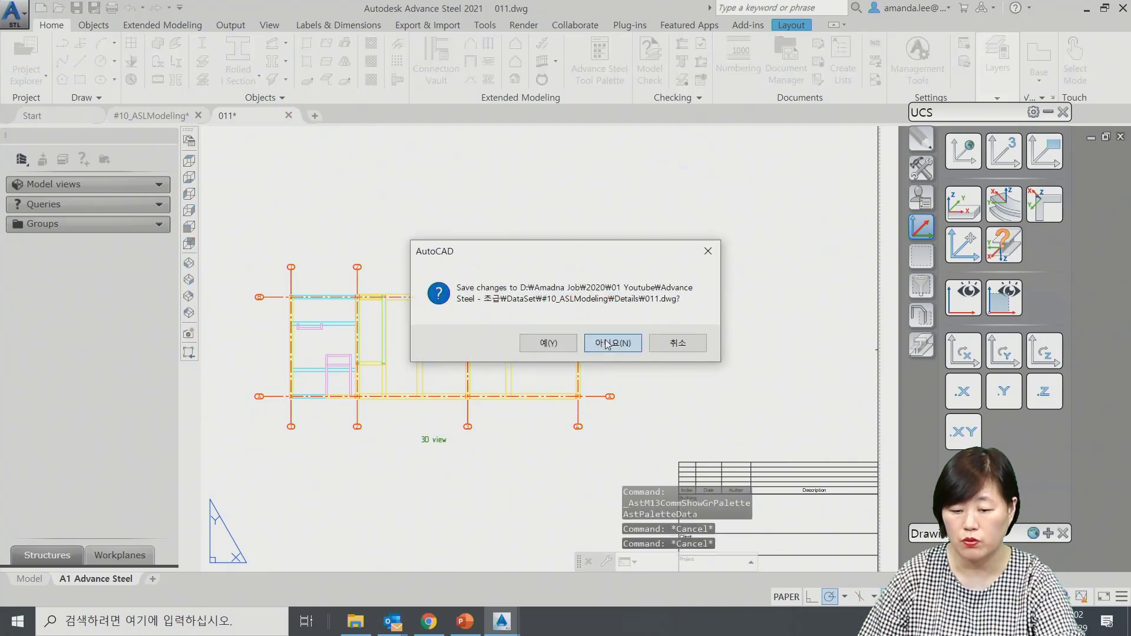
left_click(613, 342)
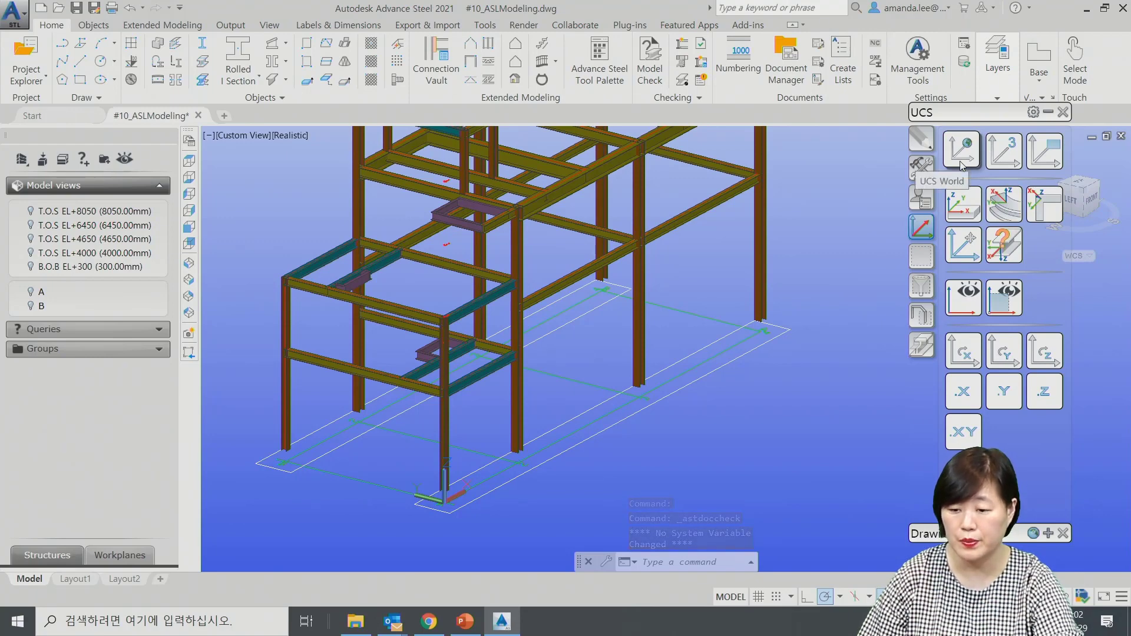
left_click(1042, 154)
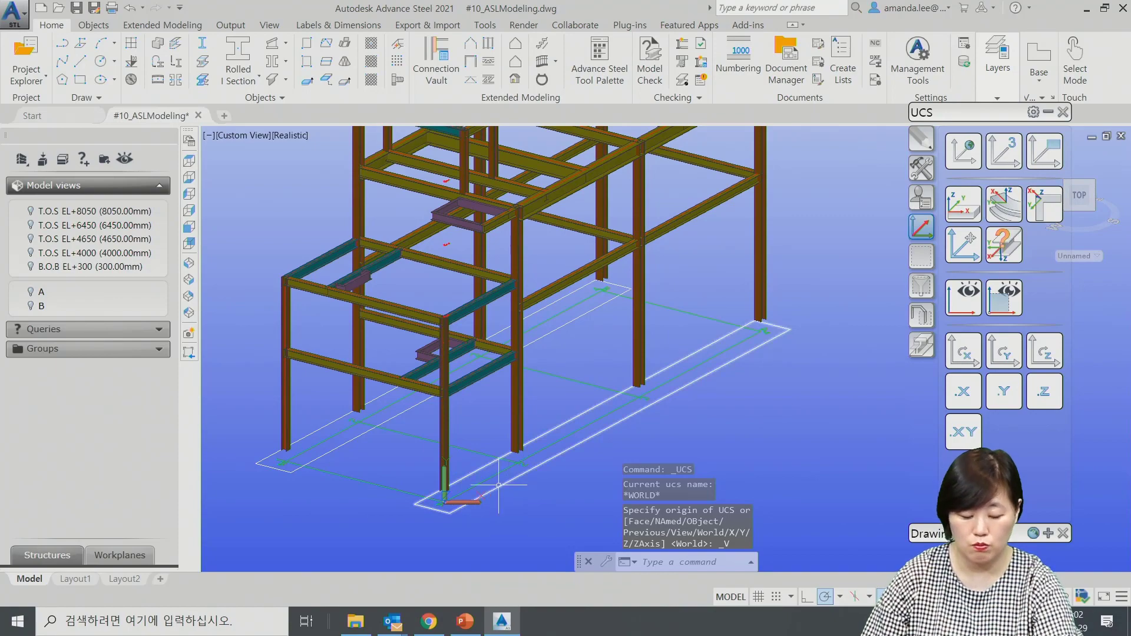
Generate a detail drawing of the steel model in the current orientation with the 1.2 - 3D View - w/o Labels style.
middle_click_drag(501, 483, 462, 521, "shift")
scroll(586, 419, "up", 3)
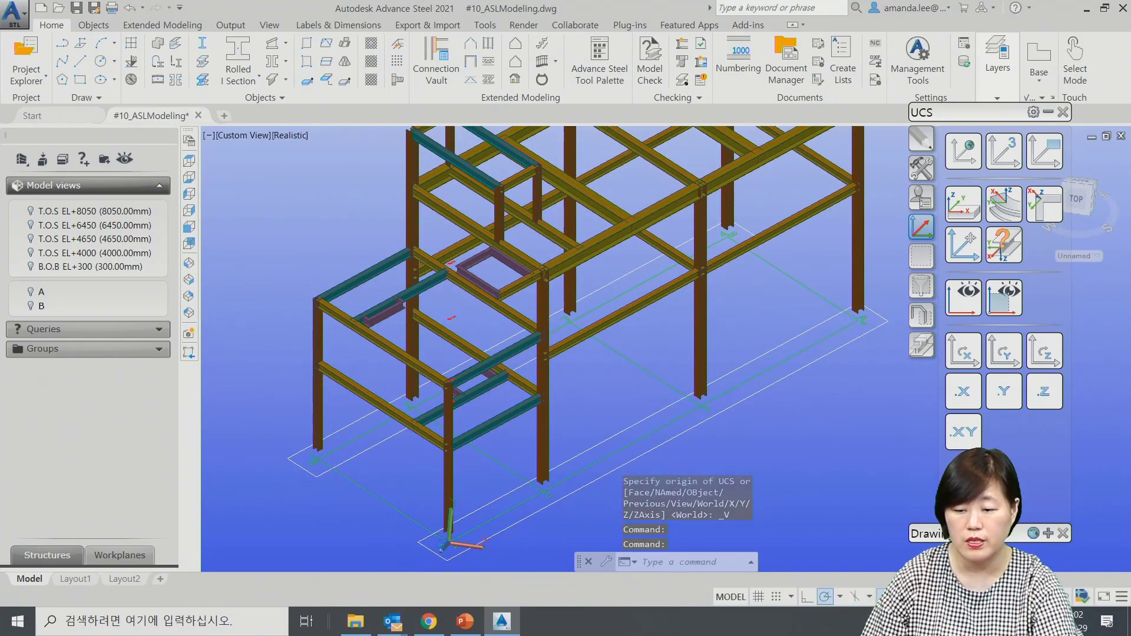
middle_click_drag(586, 408, 591, 374, "shift")
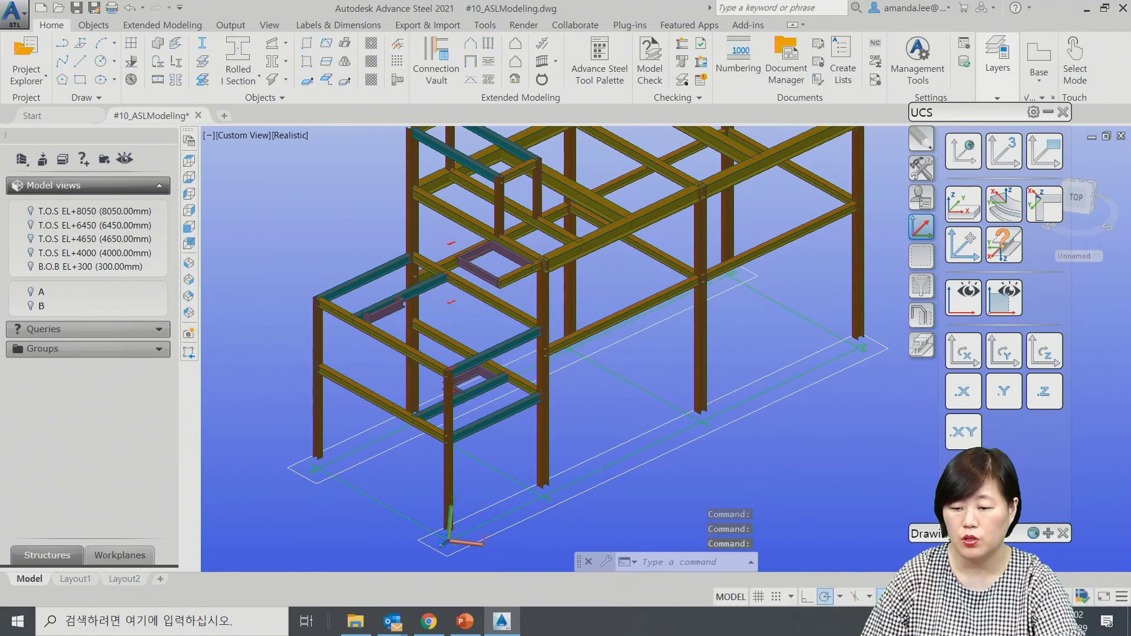
left_click(1048, 533)
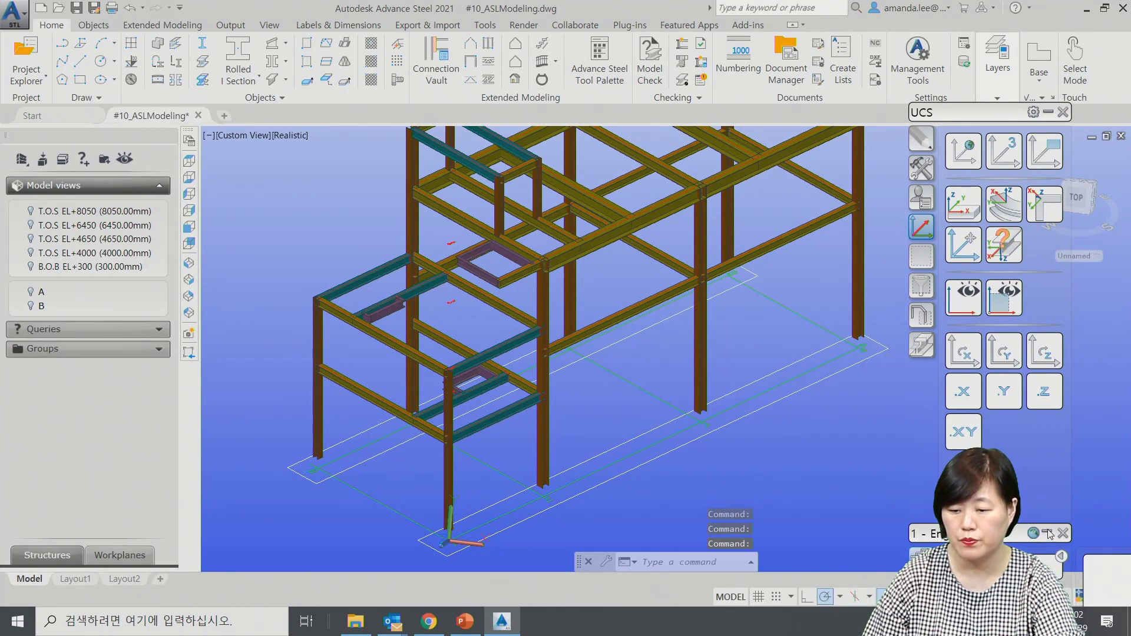
left_click(1050, 111)
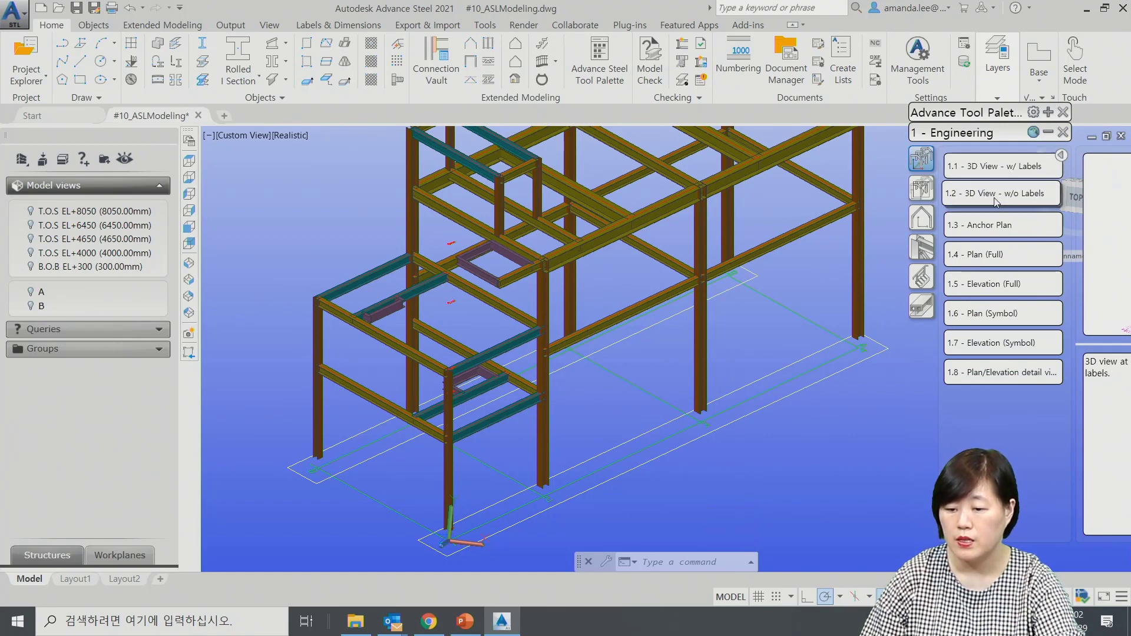
left_click(1027, 198)
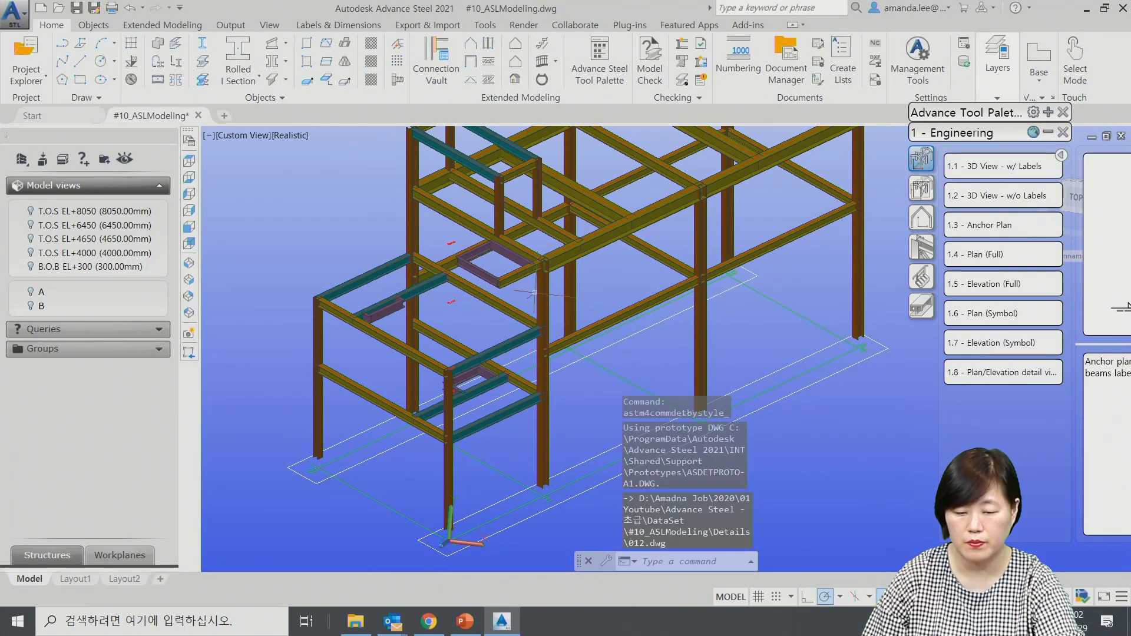
Preview 012.dwg among the up-to-date details in the Document Manager, open the drawing and inspect its 3D view.
left_click(786, 59)
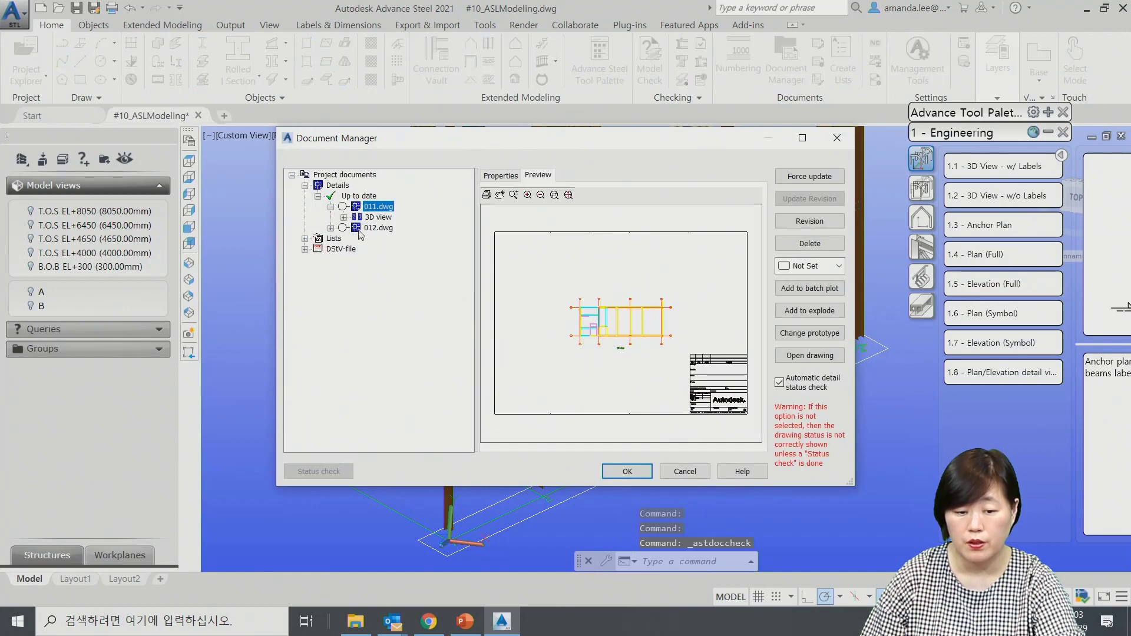
left_click(375, 228)
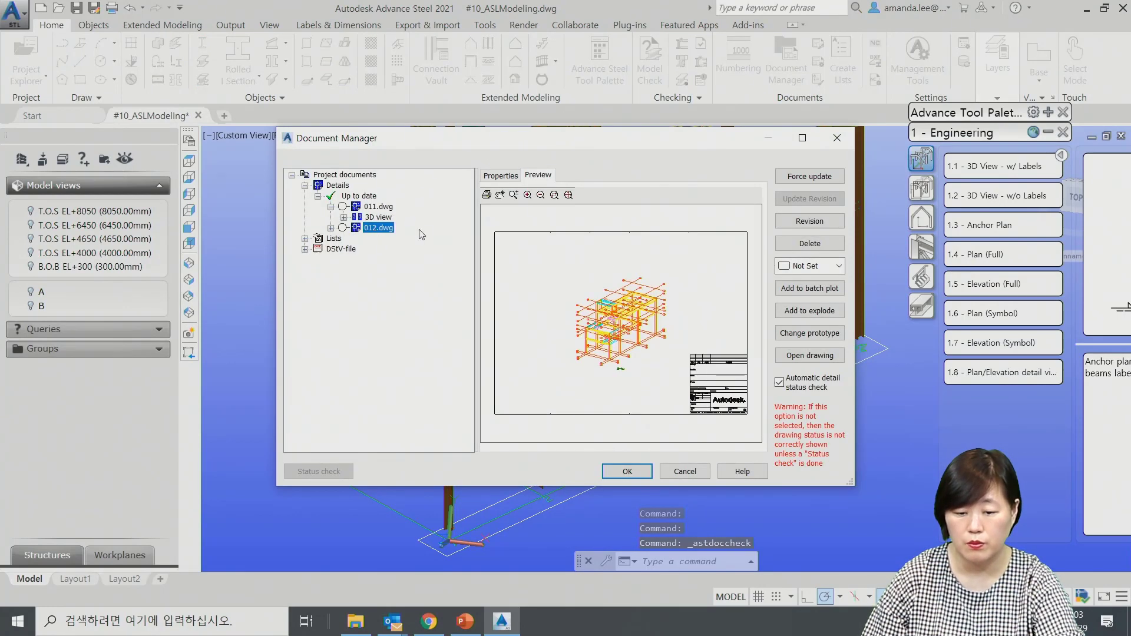
scroll(641, 320, "up", 5)
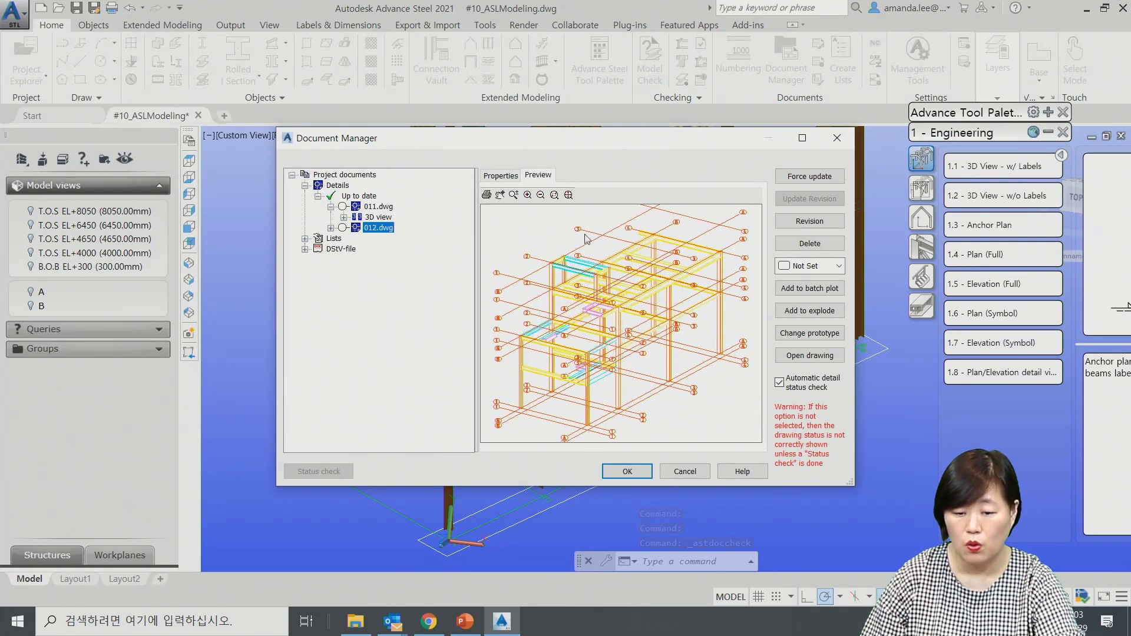
left_click(811, 356)
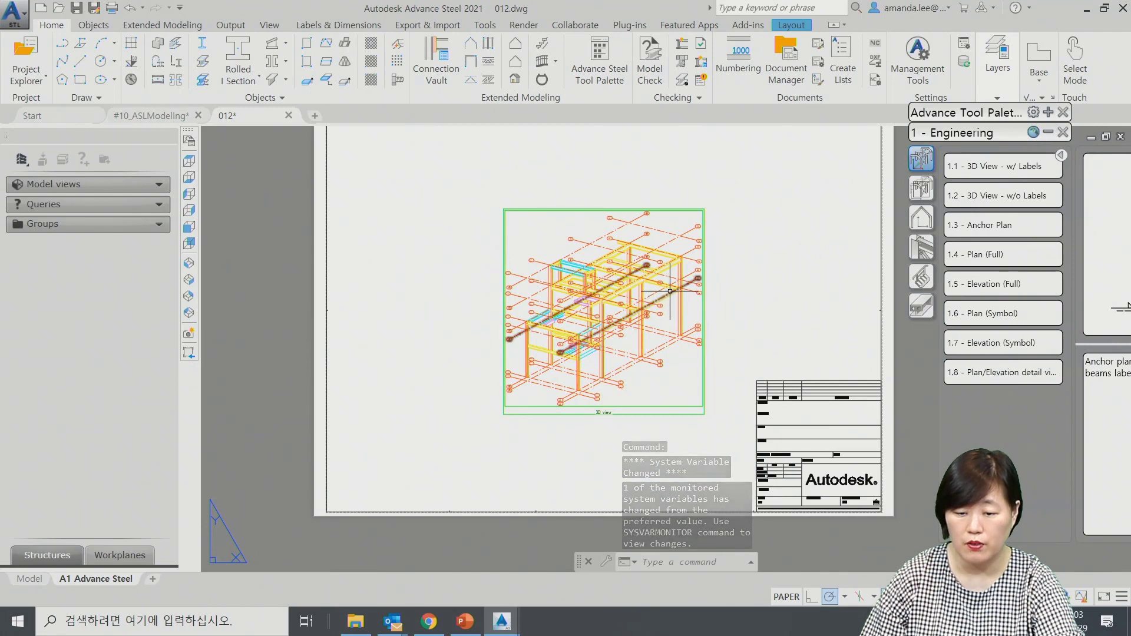
scroll(671, 292, "up", 2)
middle_click_drag(716, 300, 660, 305)
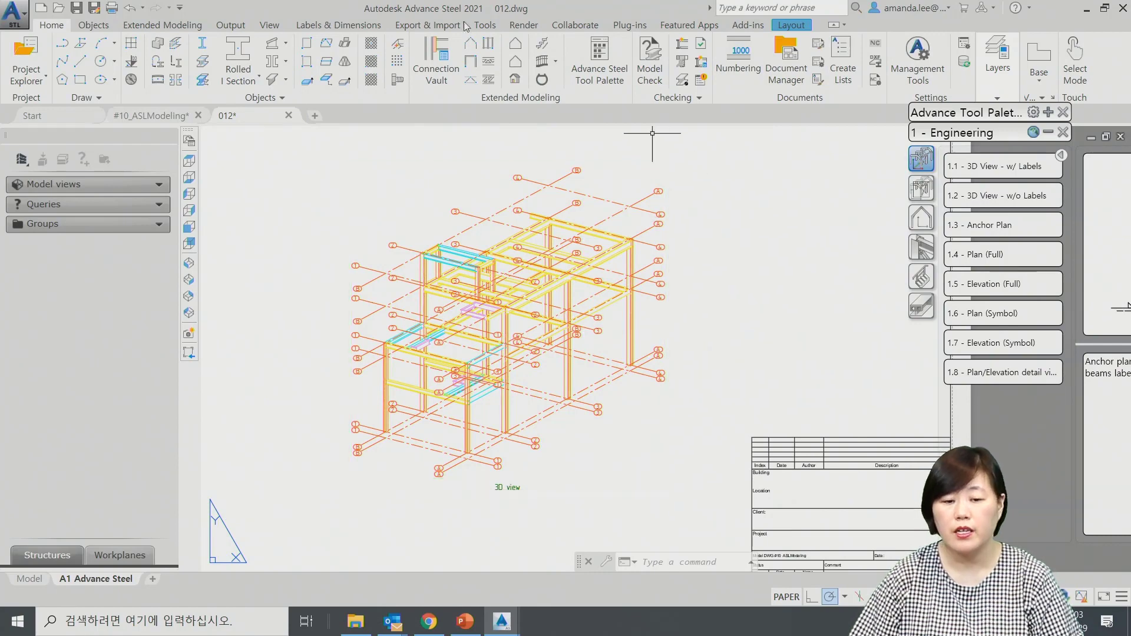
Turn off the layer of the lettered A and B grid lines in the 3D view with the Layer Off command.
left_click(1006, 95)
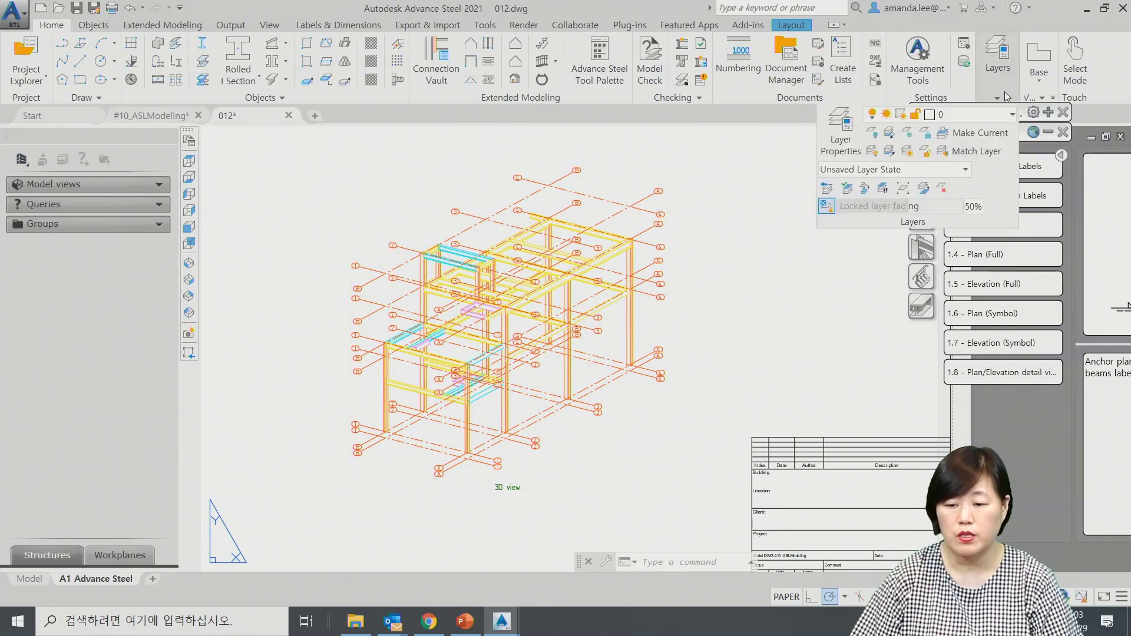
left_click(873, 135)
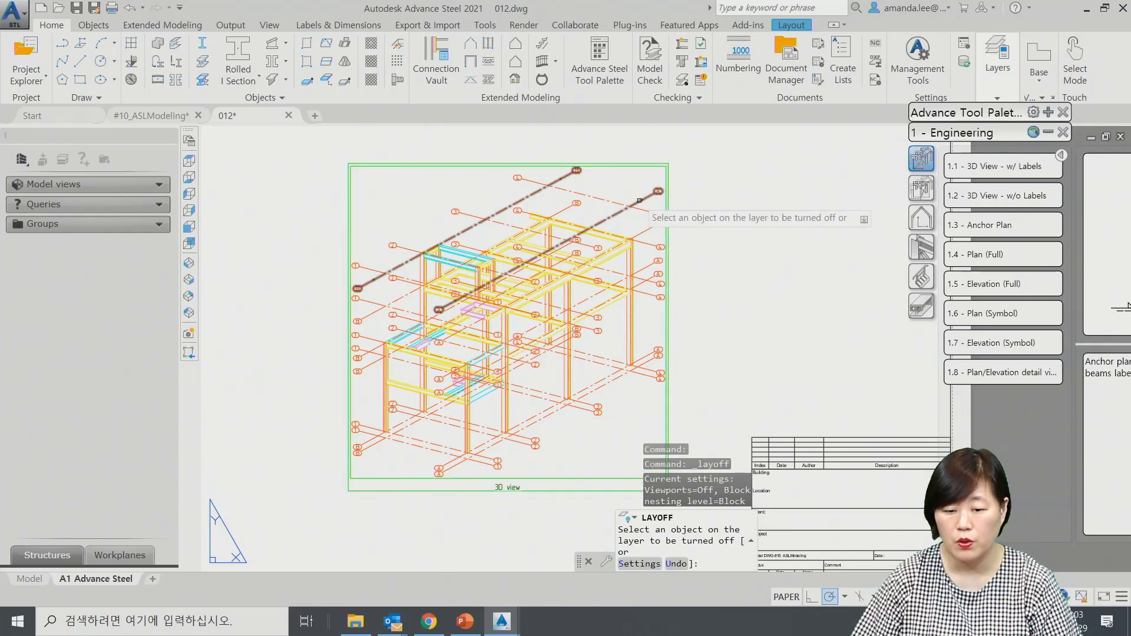
left_click(640, 201)
scroll(592, 342, "up", 5)
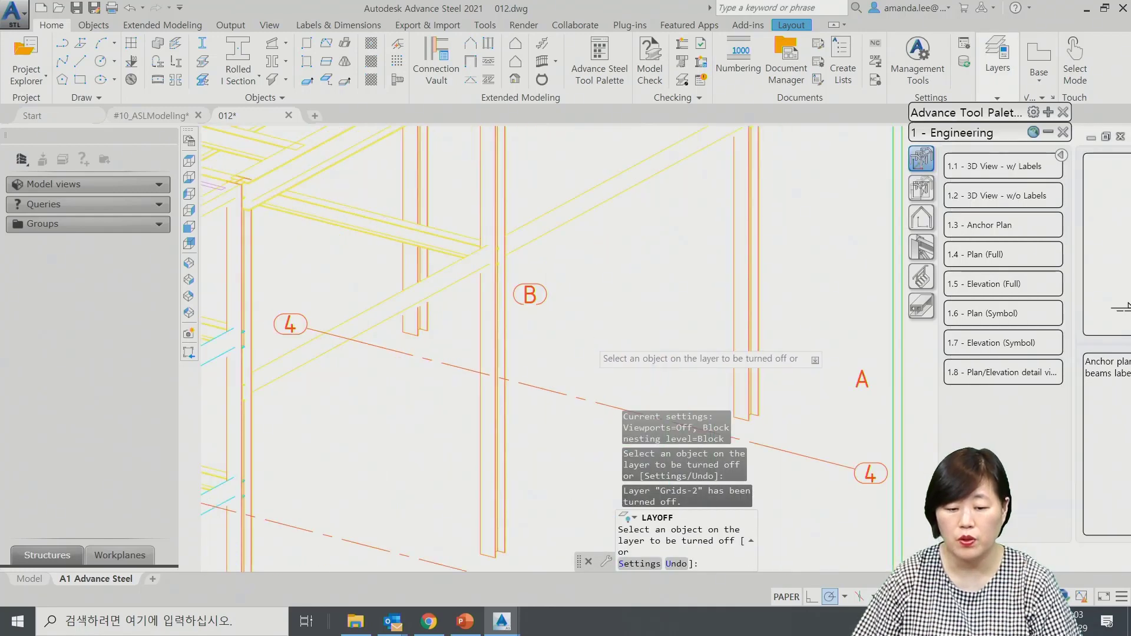
scroll(589, 343, "down", 5)
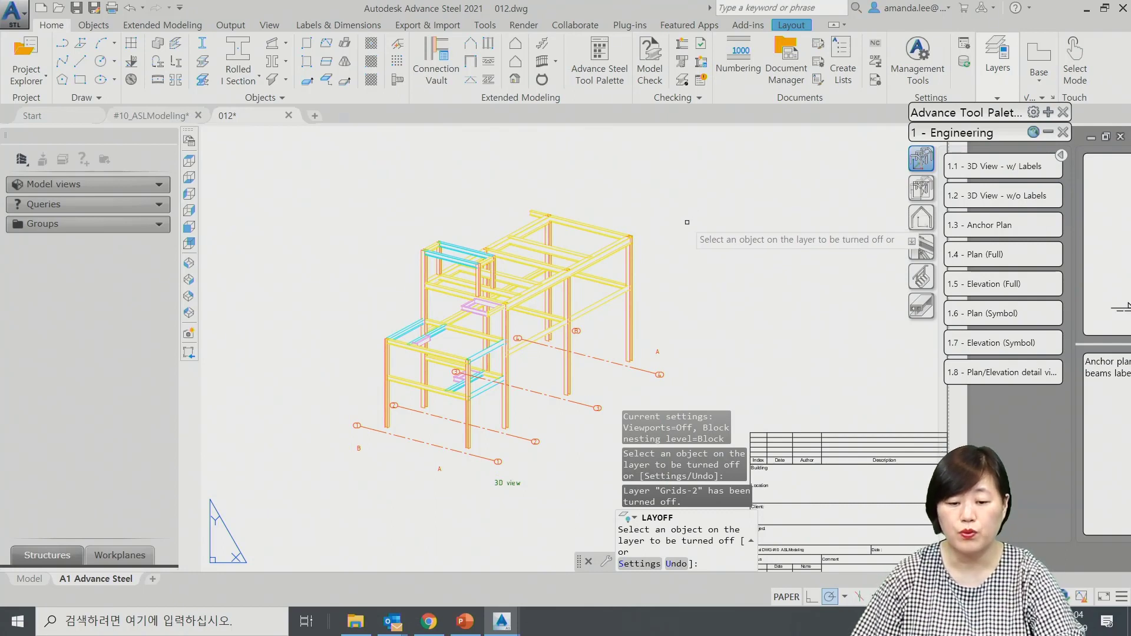
key("Escape")
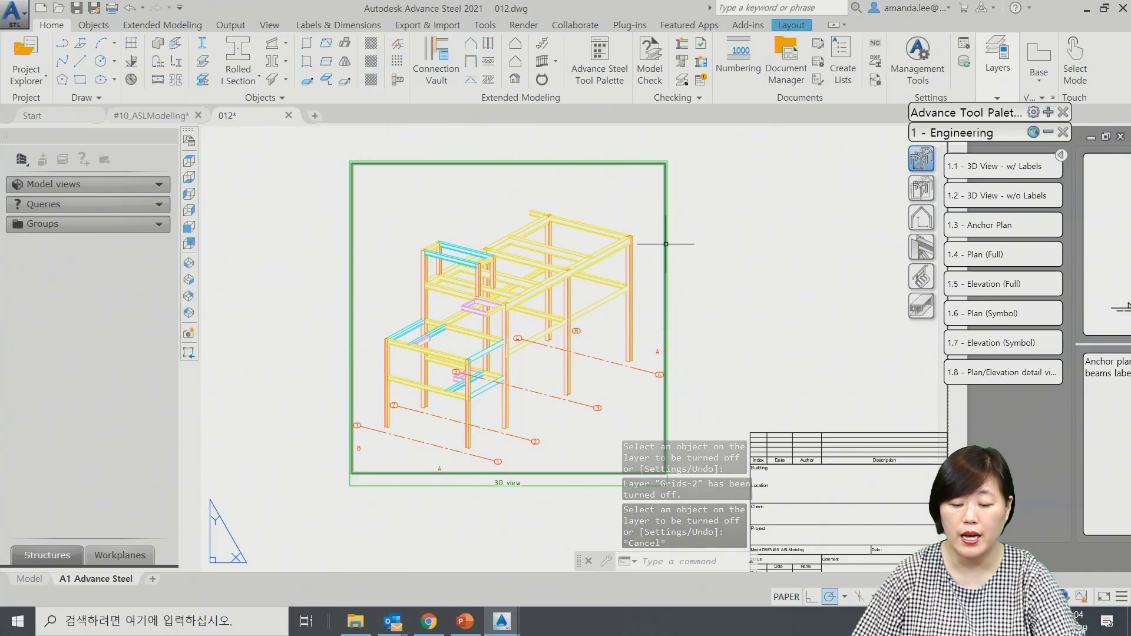
Set the 3D view's scale to 1:25 and move the view inside the sheet border beside the title block.
double_click(666, 232)
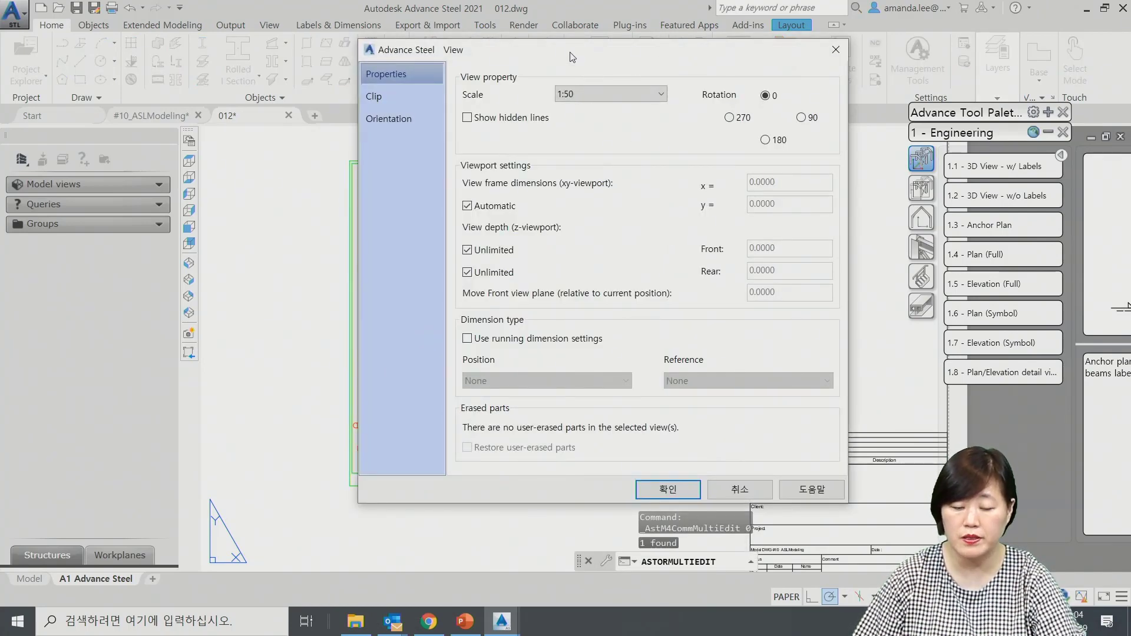
left_click_drag(621, 49, 907, 52)
left_click(949, 97)
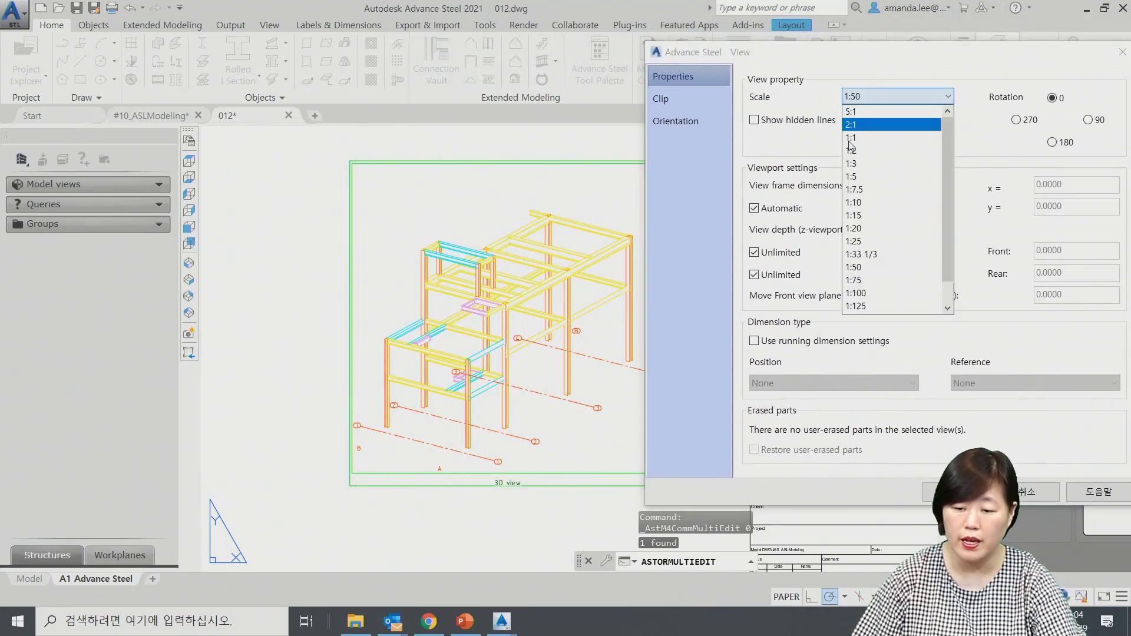
left_click(873, 238)
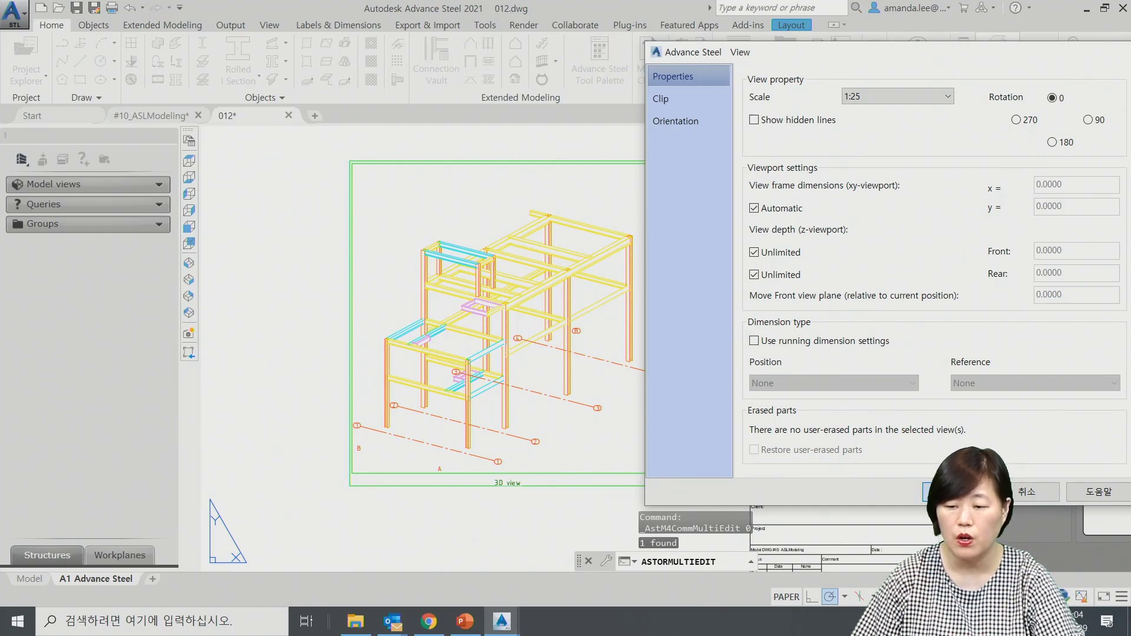
left_click(938, 492)
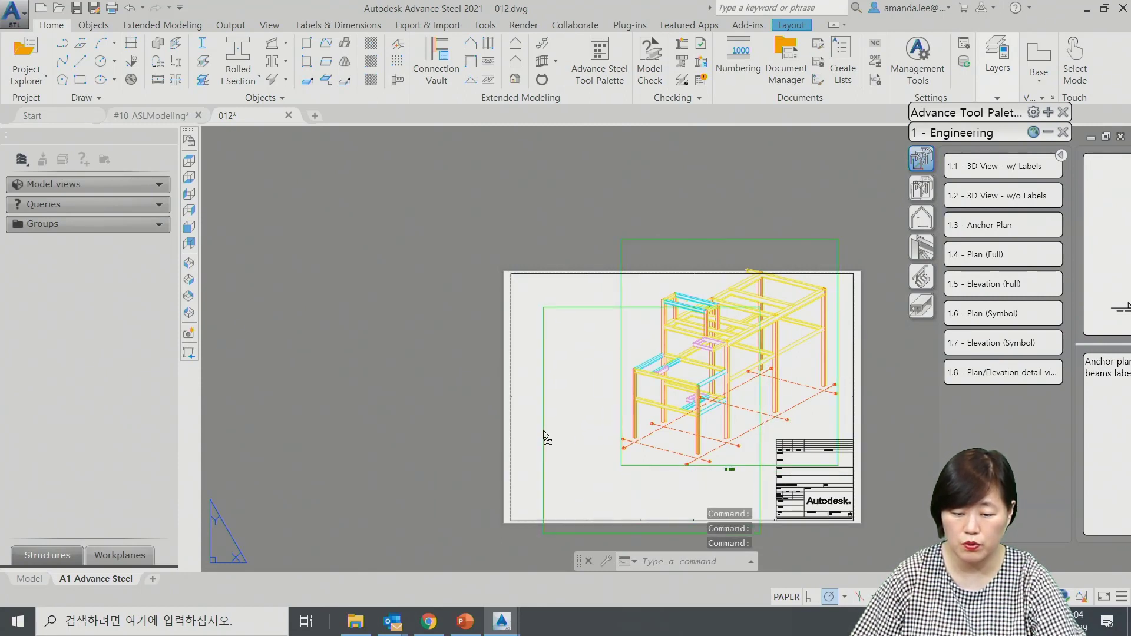
left_click(547, 404)
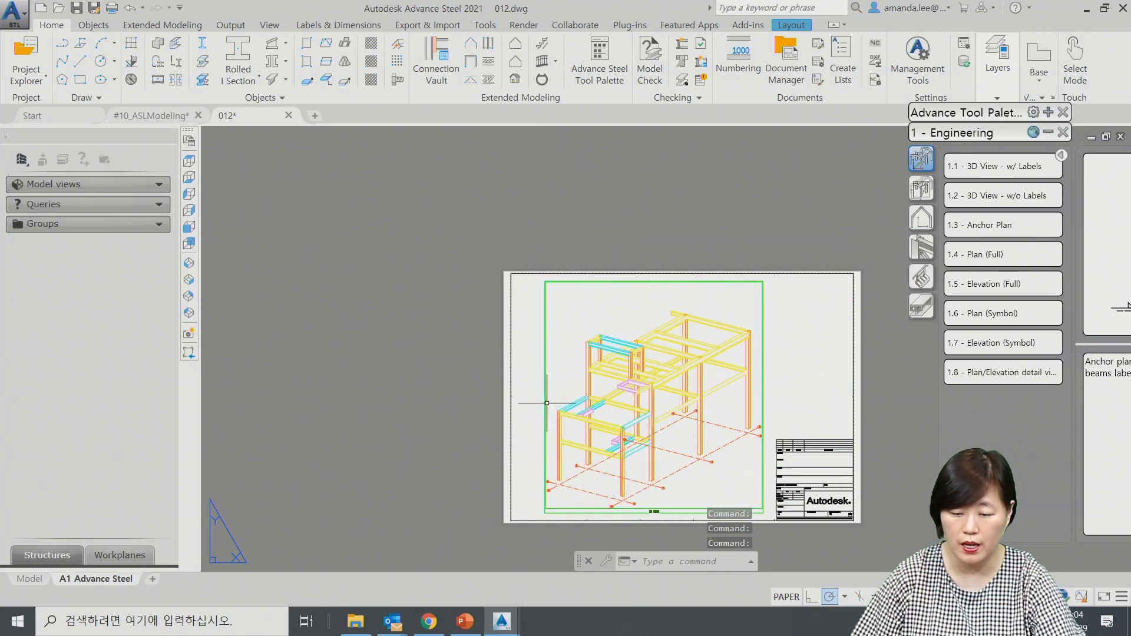
middle_click_drag(771, 392, 648, 336)
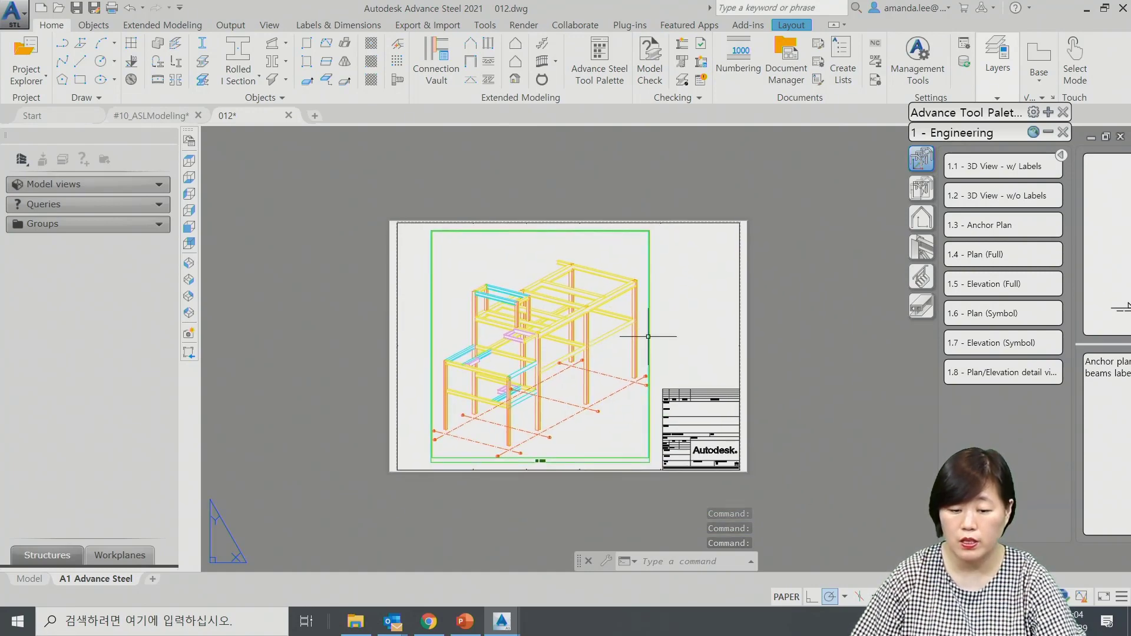
scroll(672, 333, "up", 2)
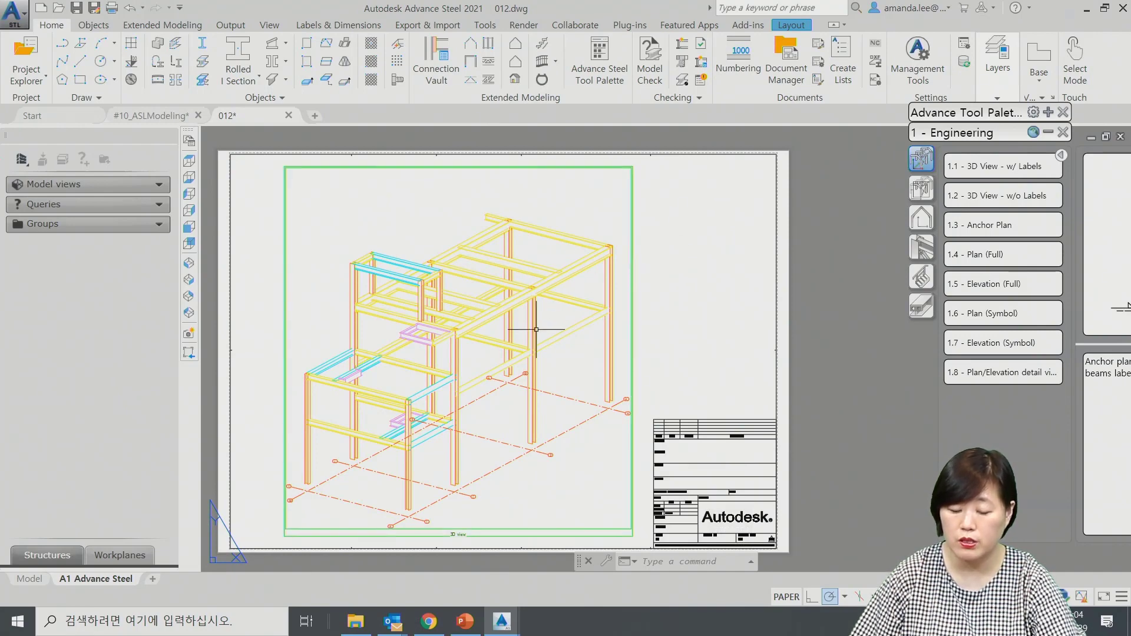
Review the 3D view's Clip, Orientation and Properties settings and close them without changing any option.
double_click(633, 248)
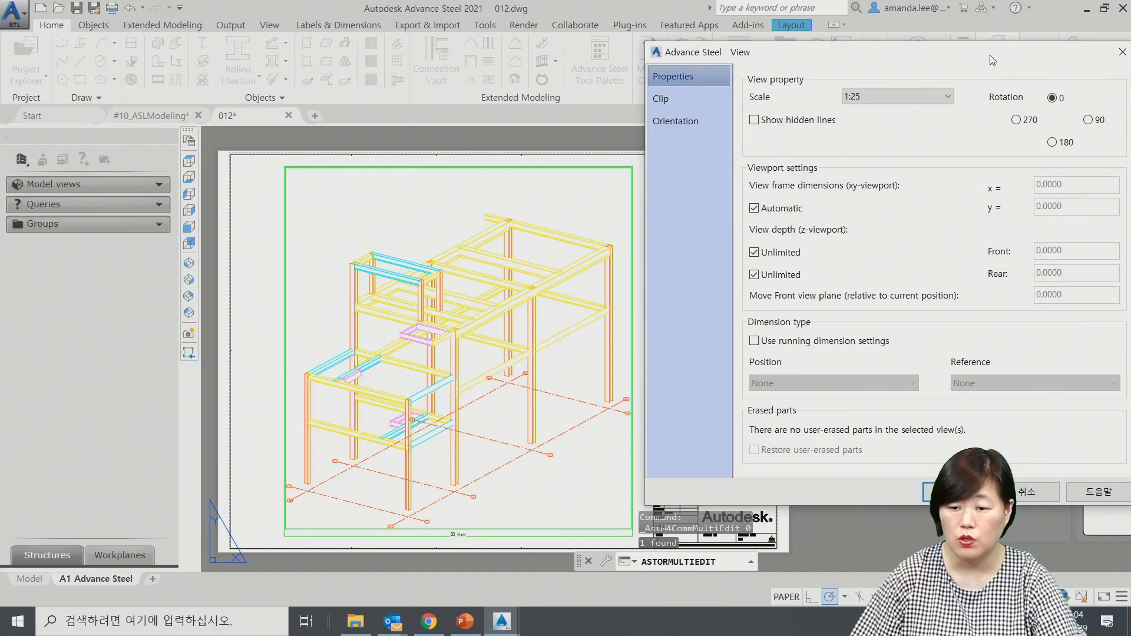
left_click_drag(992, 59, 861, 38)
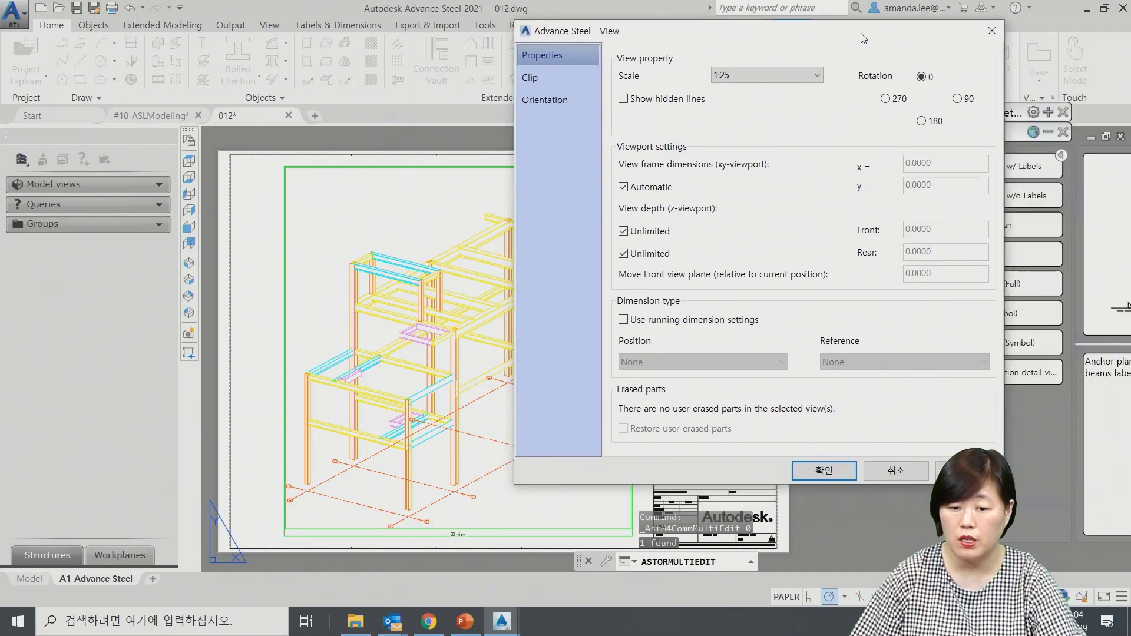
left_click(532, 78)
left_click(542, 100)
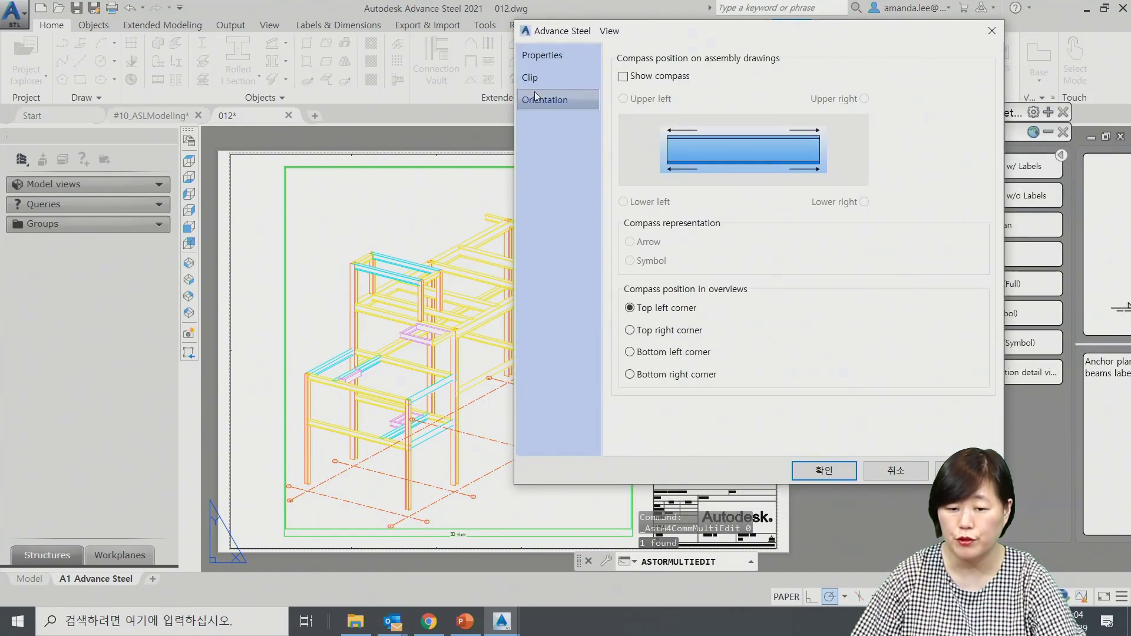
left_click(542, 55)
left_click(823, 471)
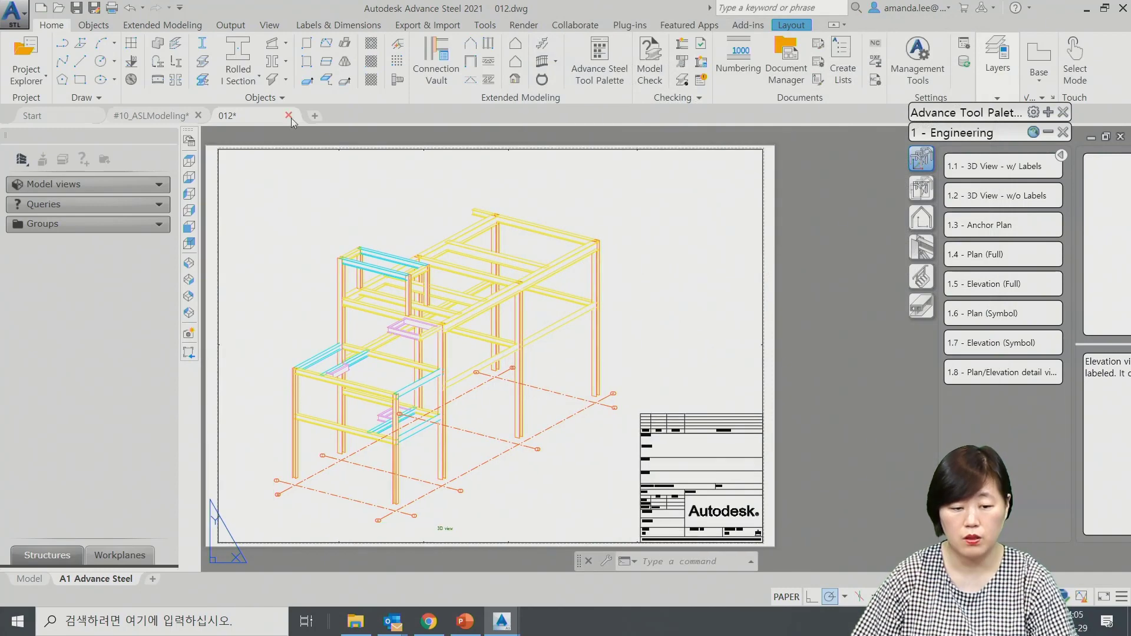
Close drawing 012 without saving its changes and return to the steel model.
key("Escape")
key("Escape")
left_click(611, 341)
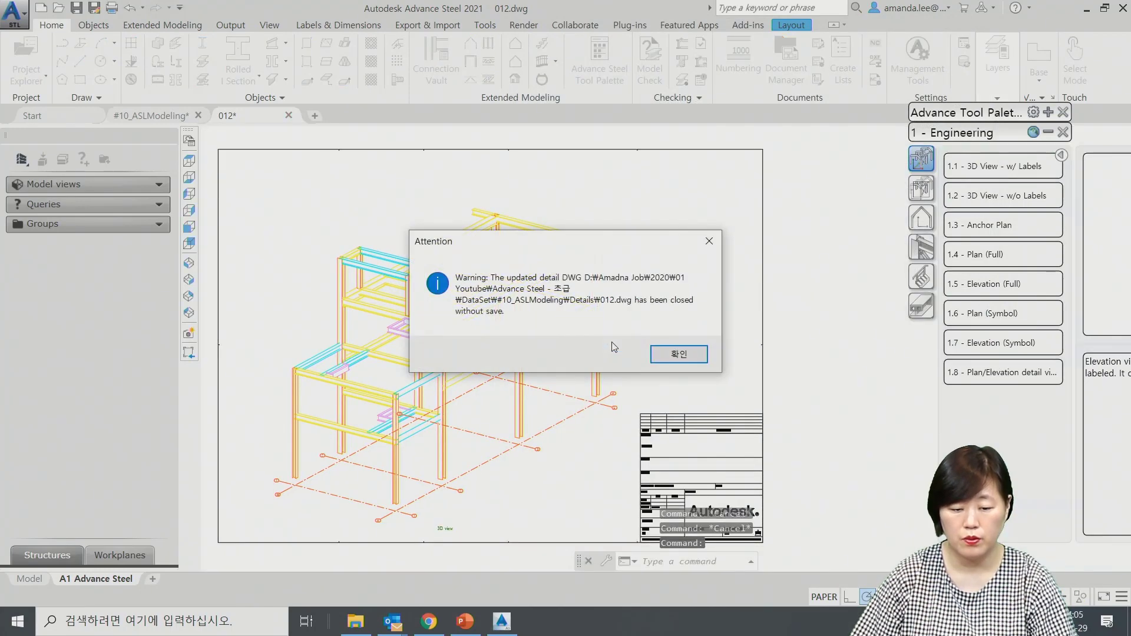
left_click(678, 353)
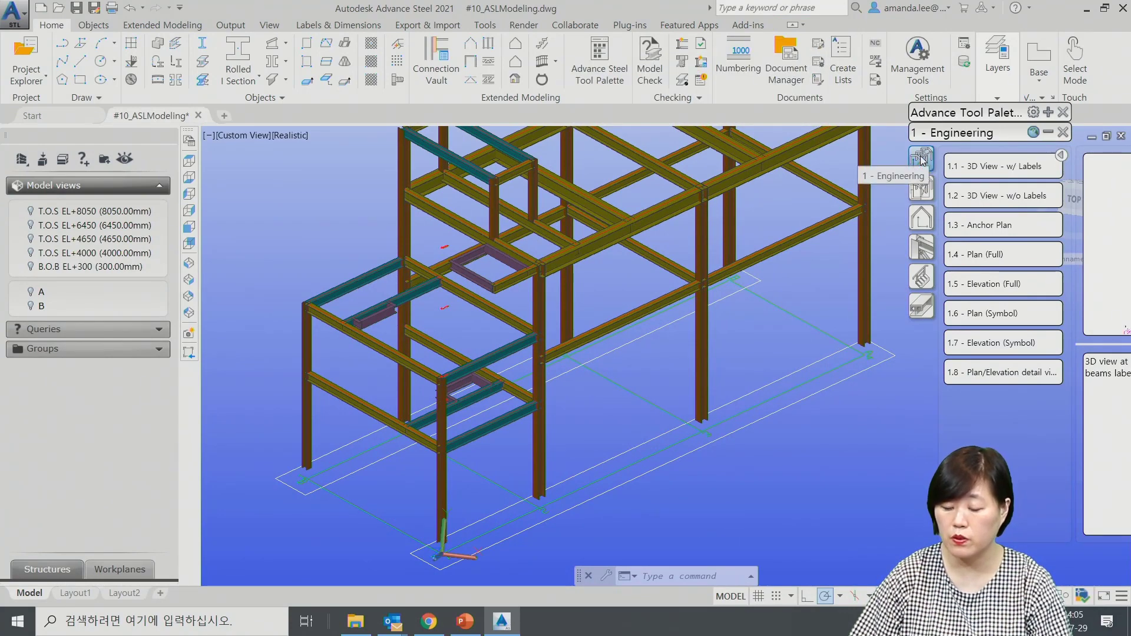
Examine the drawing styles offered in the GA 3D View, GA Plan/Elevation/Detail, Assemblies and Singleparts categories.
left_click(922, 190)
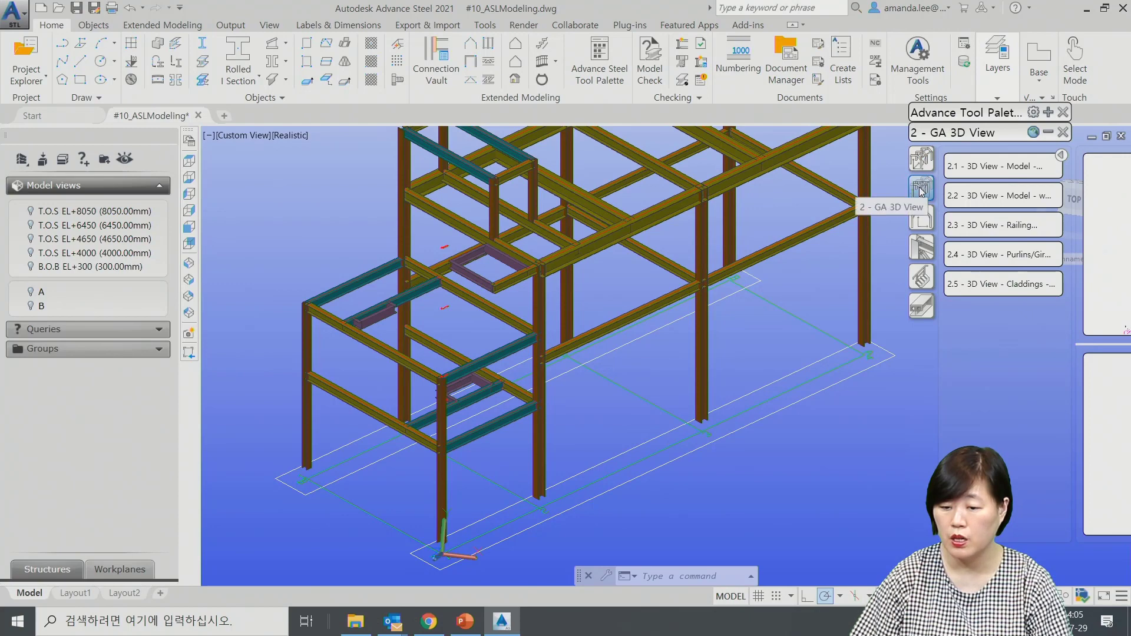
left_click(923, 227)
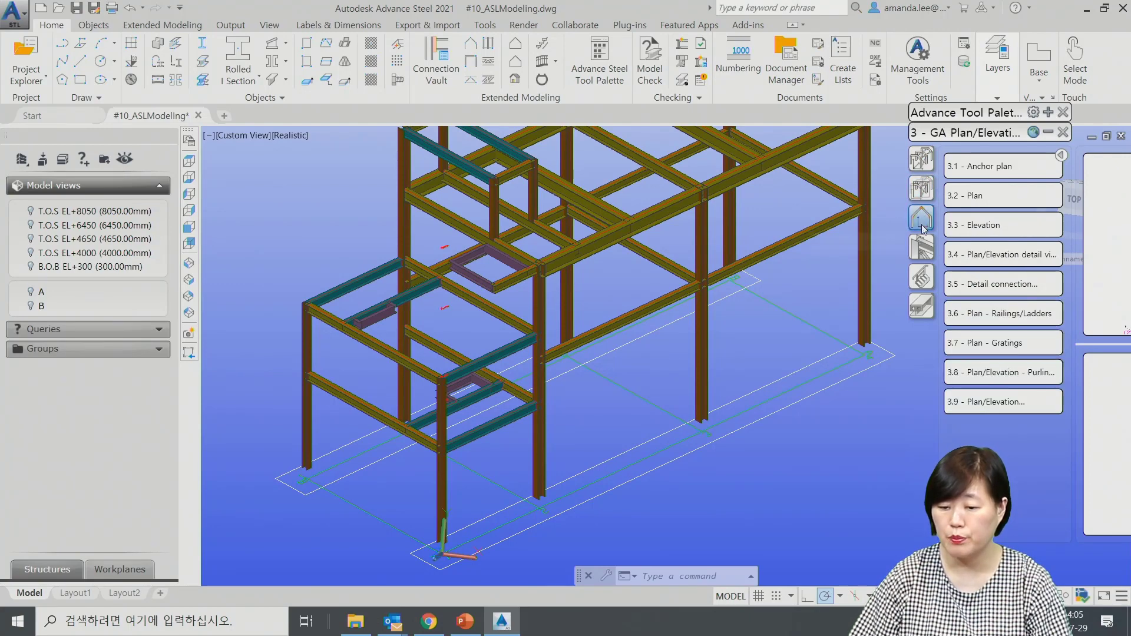
left_click(922, 255)
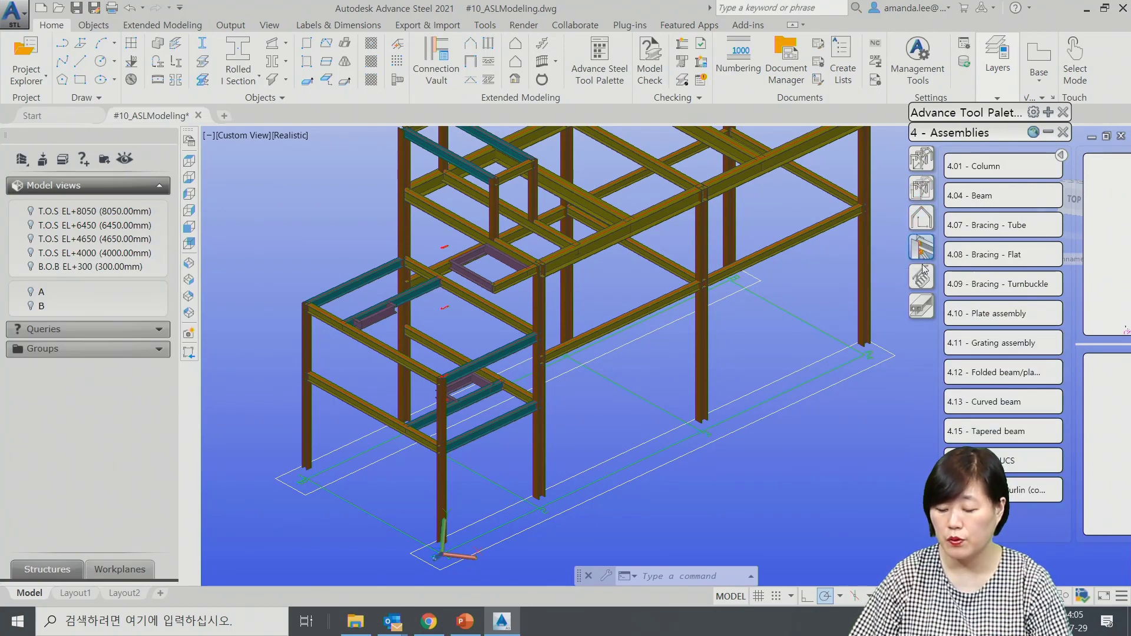
left_click(922, 307)
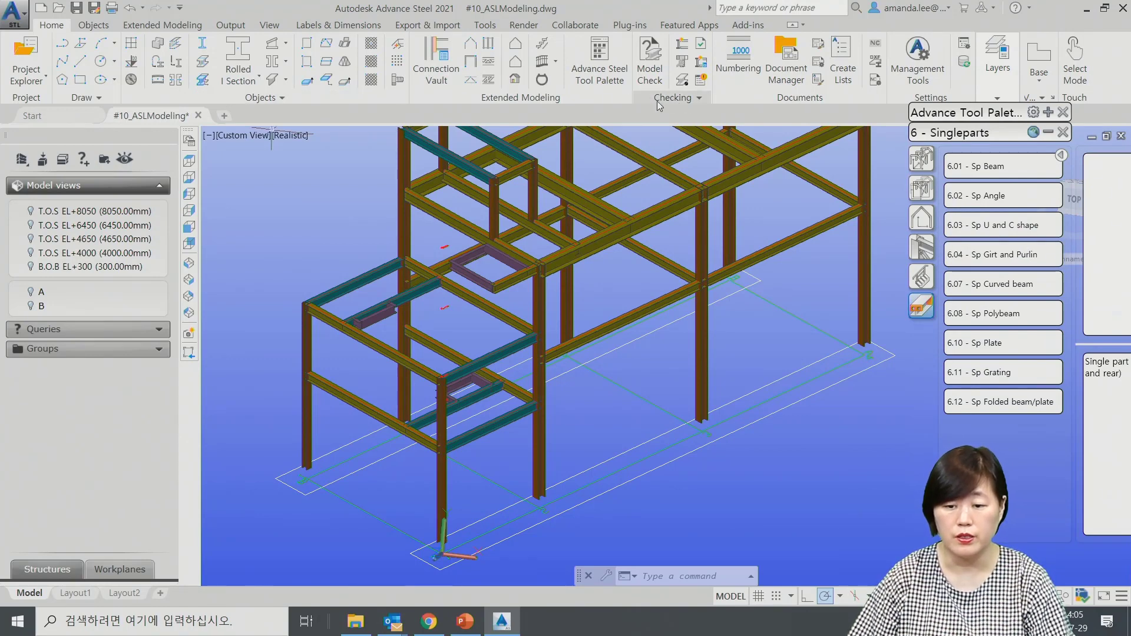
Open the Drawing Style Manager and expand the Advance group to view its drawing style categories.
left_click(231, 24)
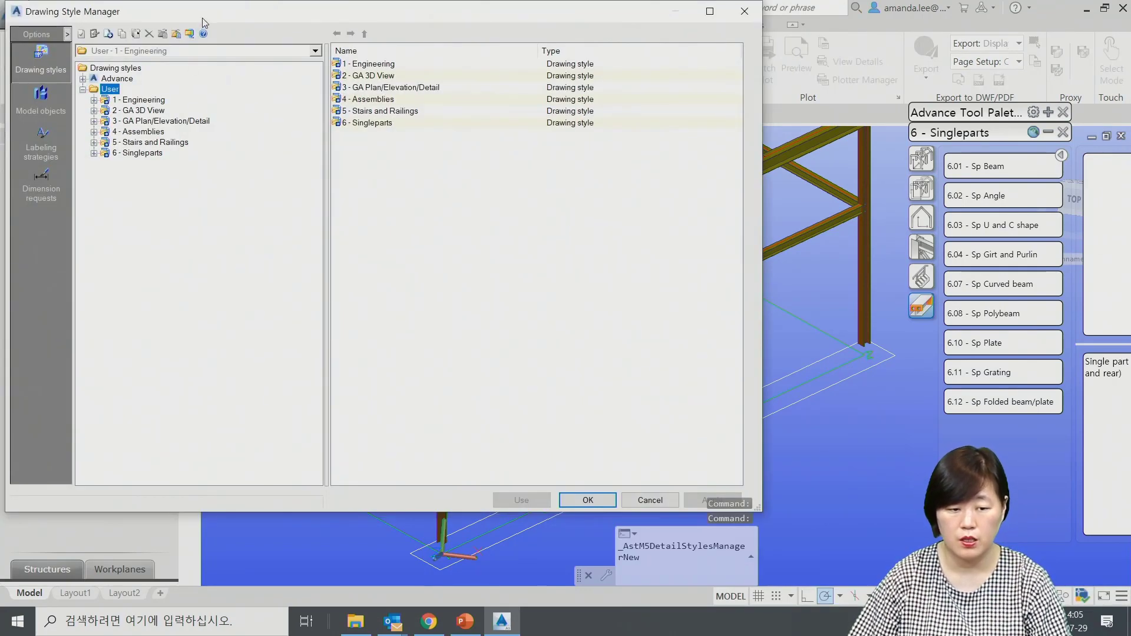
mouse_move(205, 22)
left_mouse_down()
mouse_move(224, 55)
mouse_move(237, 49)
mouse_move(270, 71)
left_mouse_up()
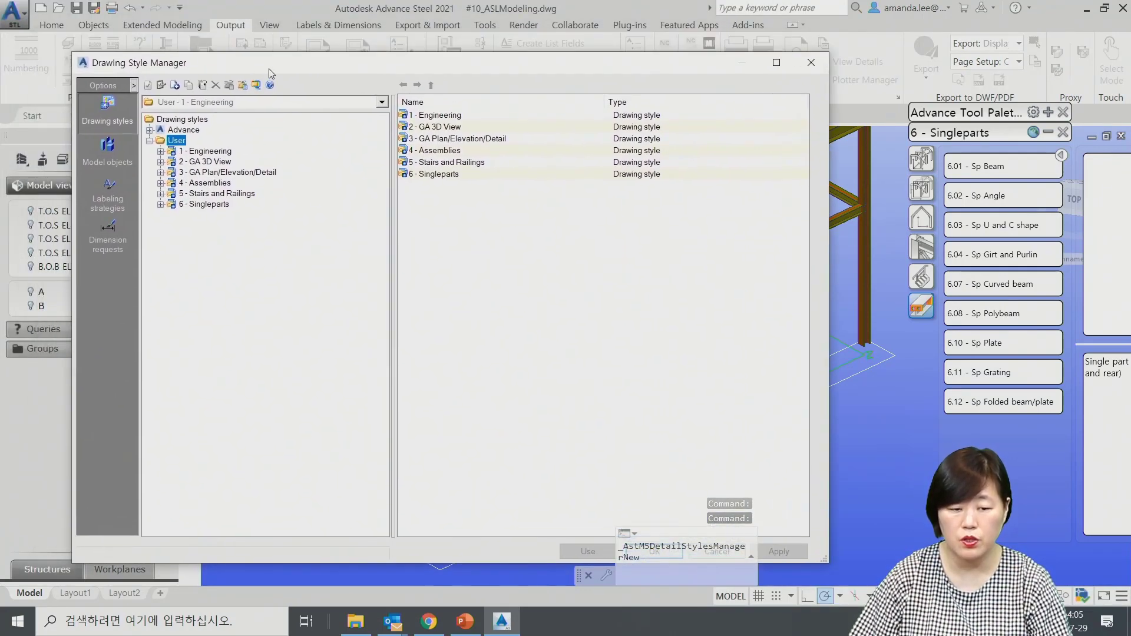
left_click(150, 130)
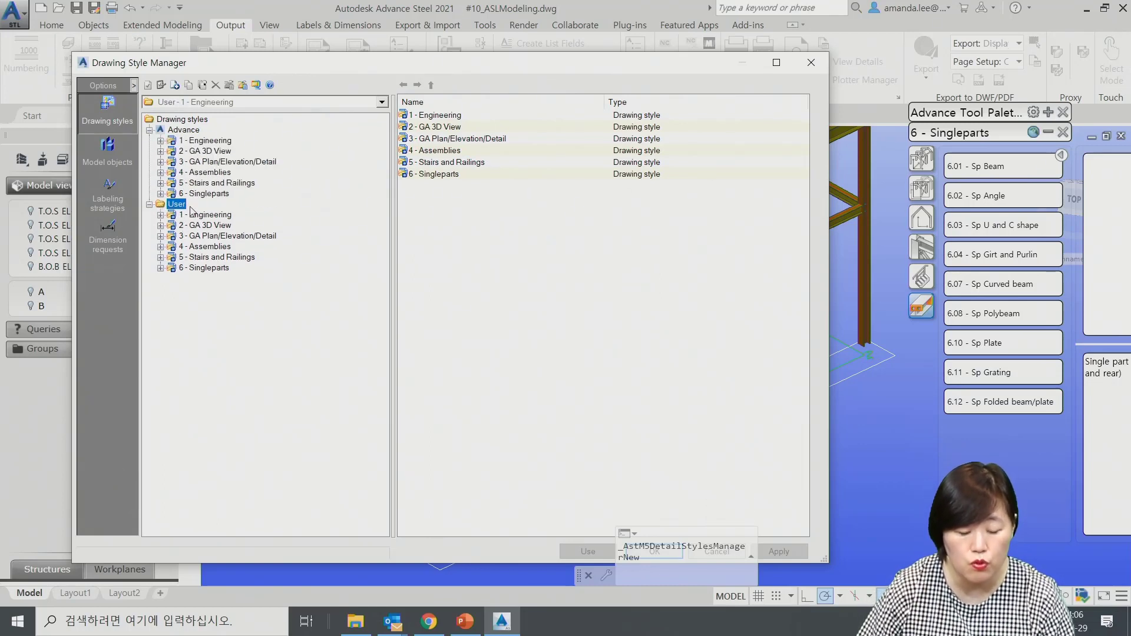
Examine the drawing styles in the Advance categories and compare them with the Engineering and GA Plan/Elevation/Detail styles in the tool palette.
left_click(219, 141)
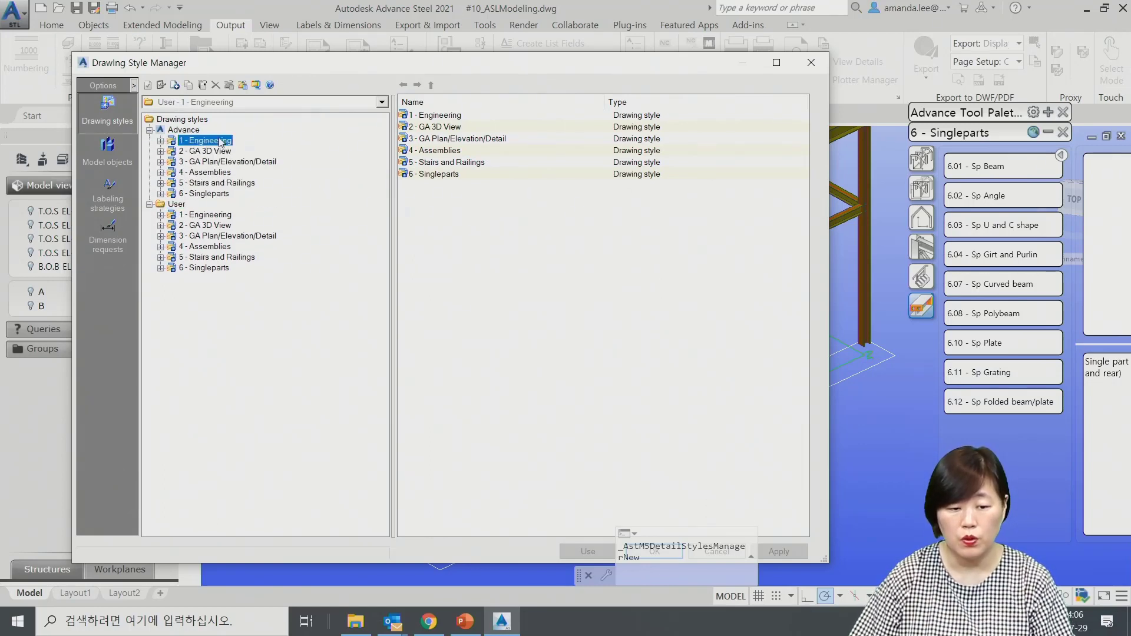
left_click(218, 151)
left_click(218, 162)
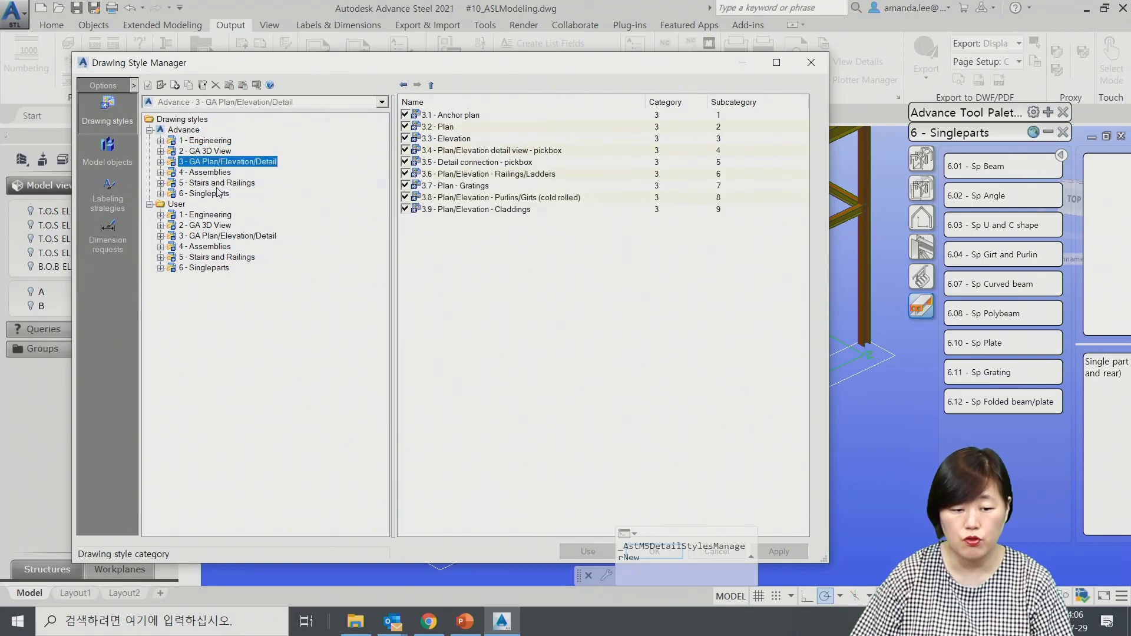
left_click(219, 174)
left_click(219, 183)
left_click(217, 193)
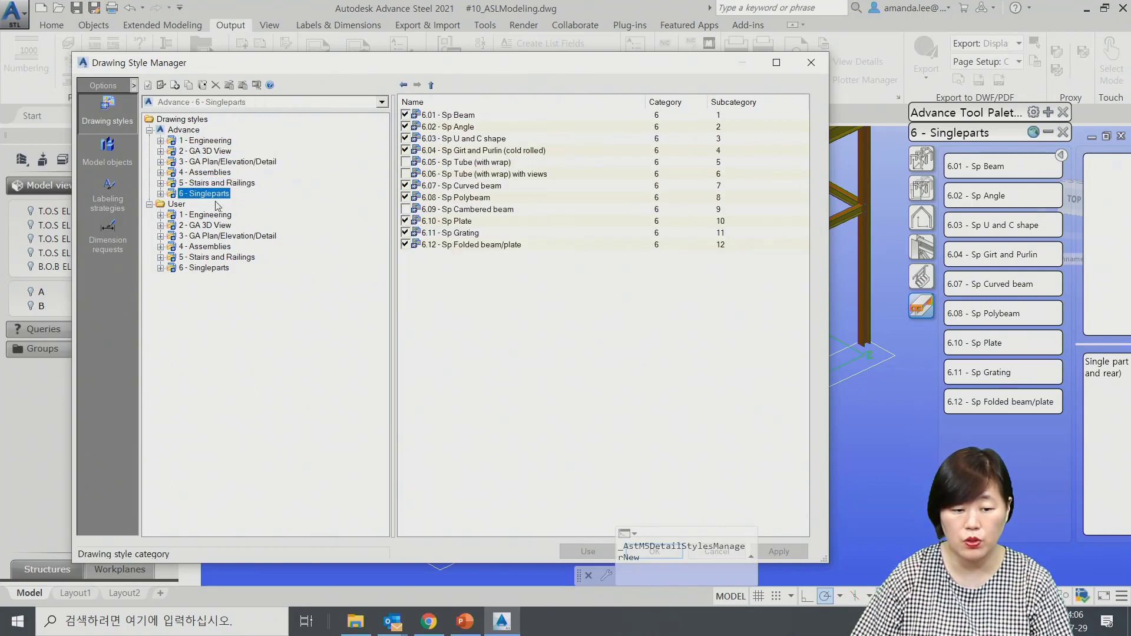
left_click(208, 141)
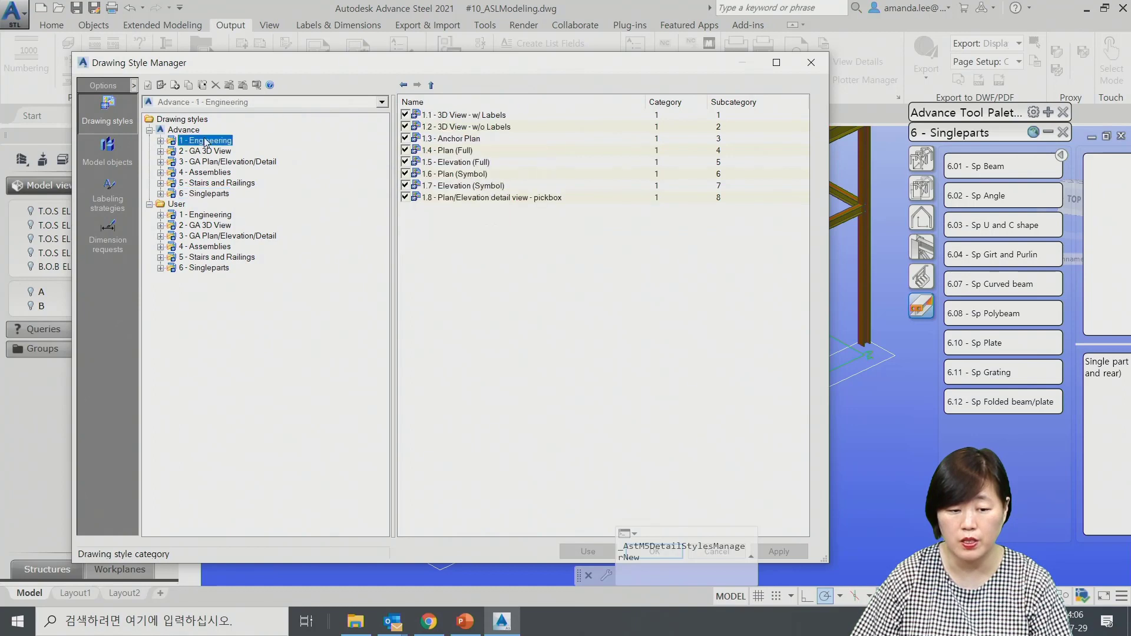
left_click(920, 160)
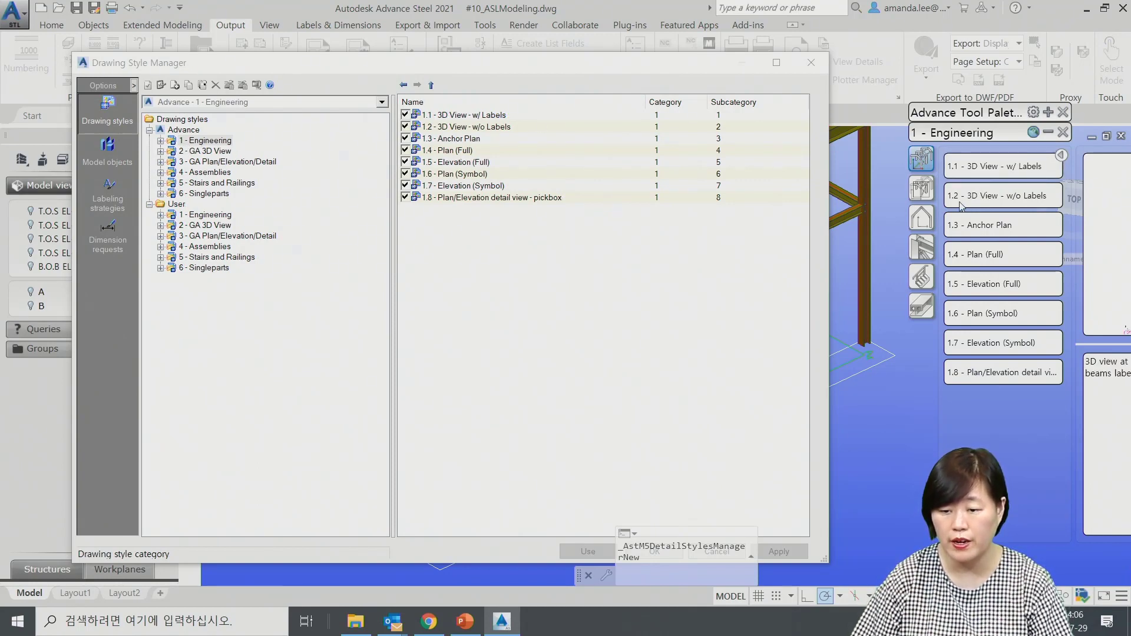
left_click(169, 162)
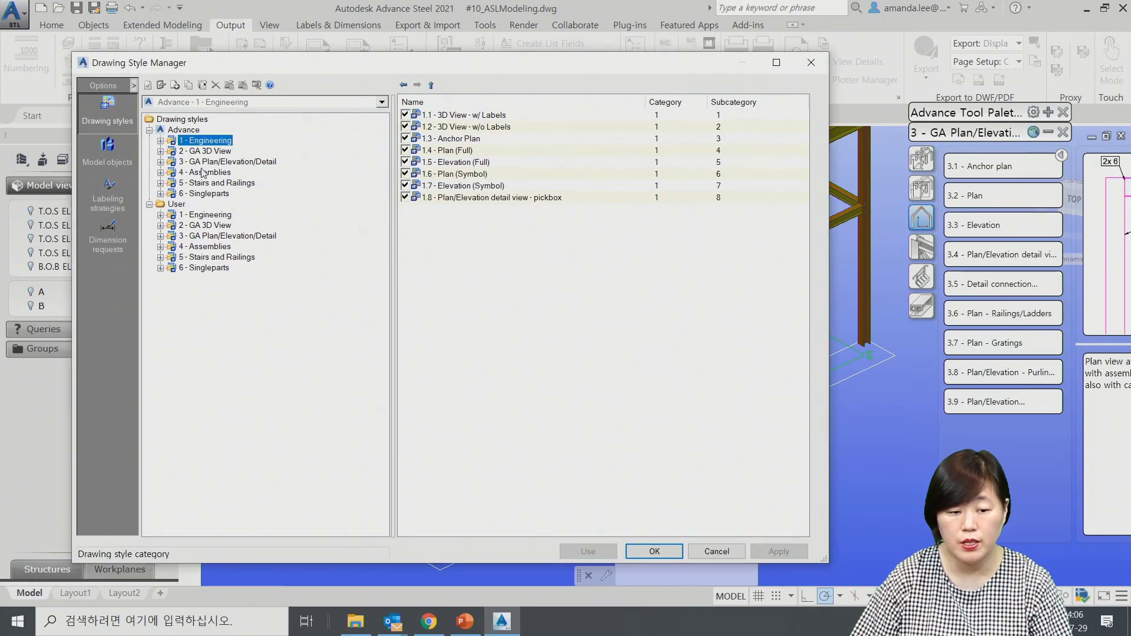
Expand the 3.2 - Plan view under Advance GA Plan/Elevation/Detail and review its Objects presentation rules.
left_click(160, 162)
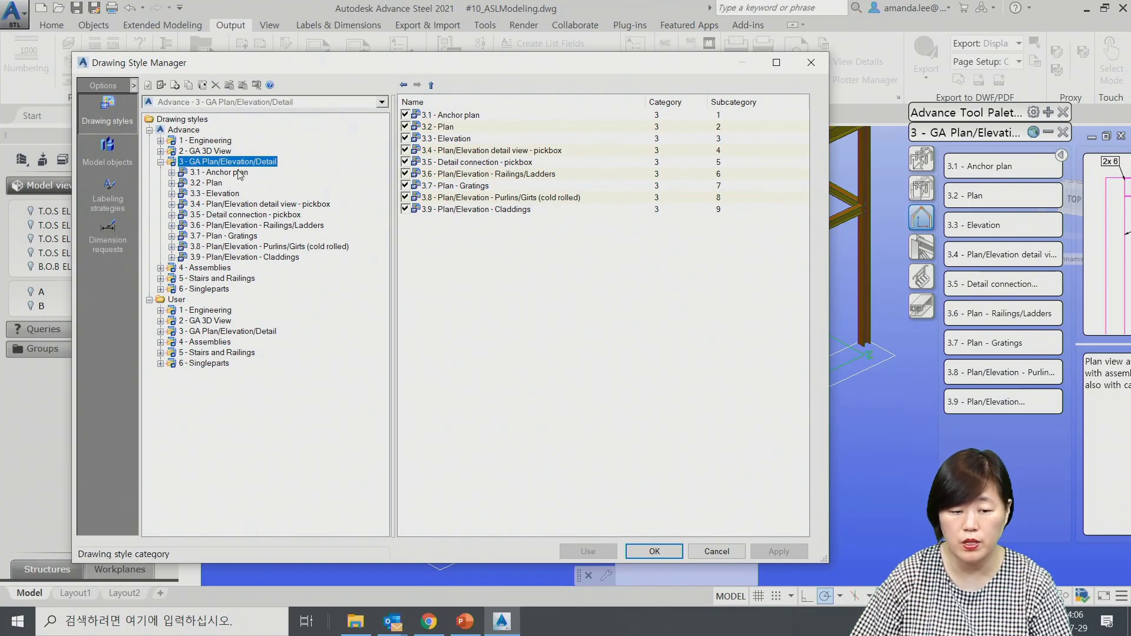
left_click(172, 182)
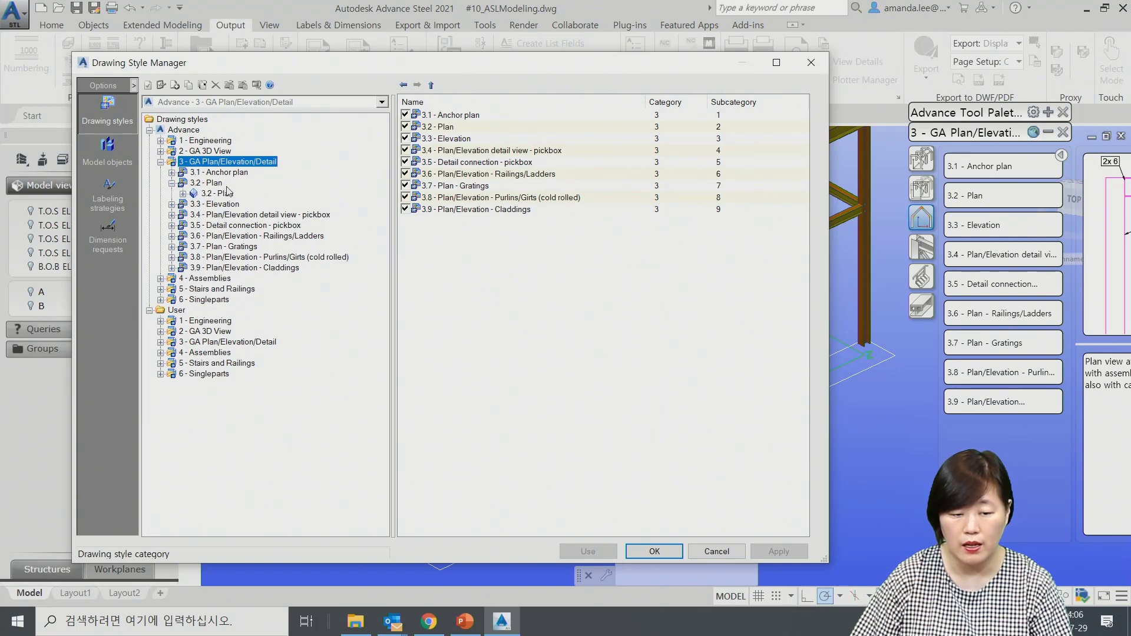
left_click(224, 194)
left_click(182, 194)
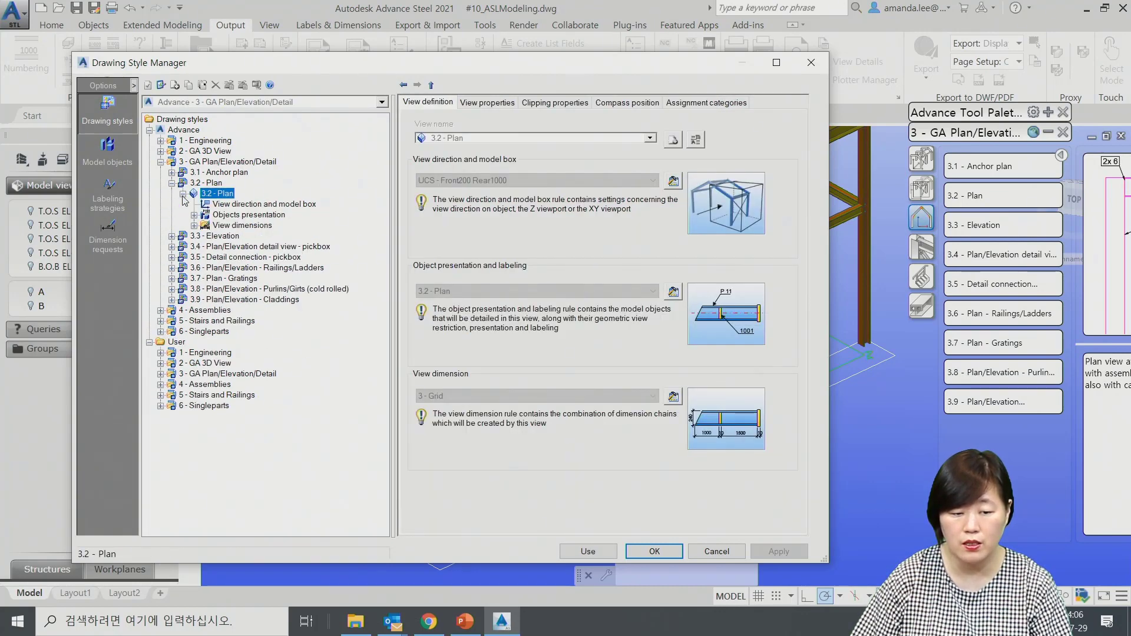
left_click(249, 216)
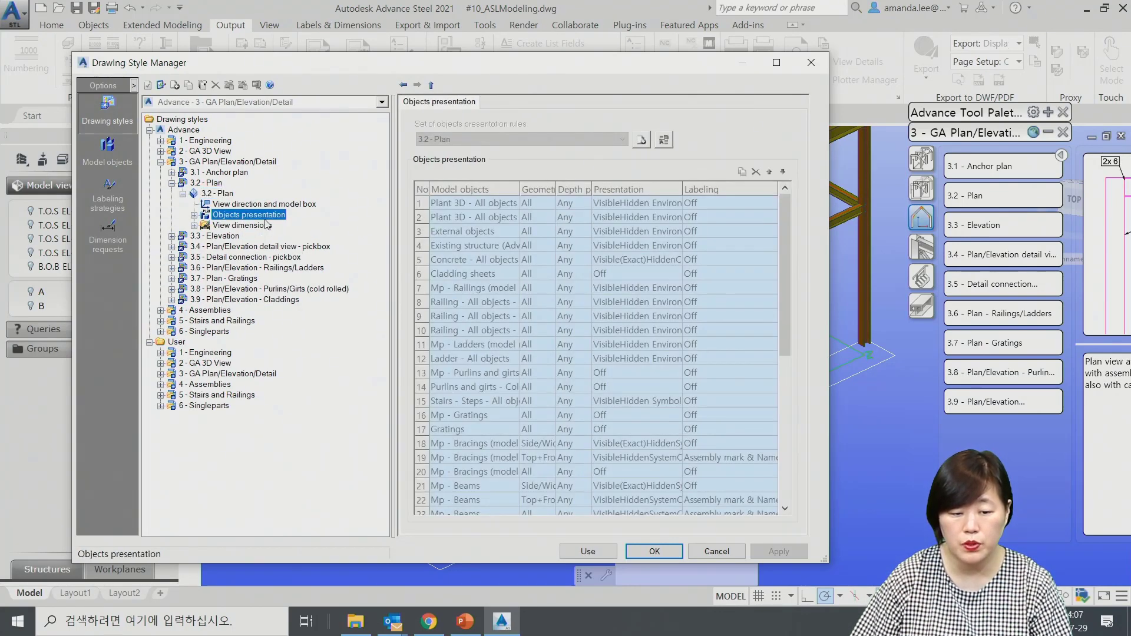
left_click(194, 216)
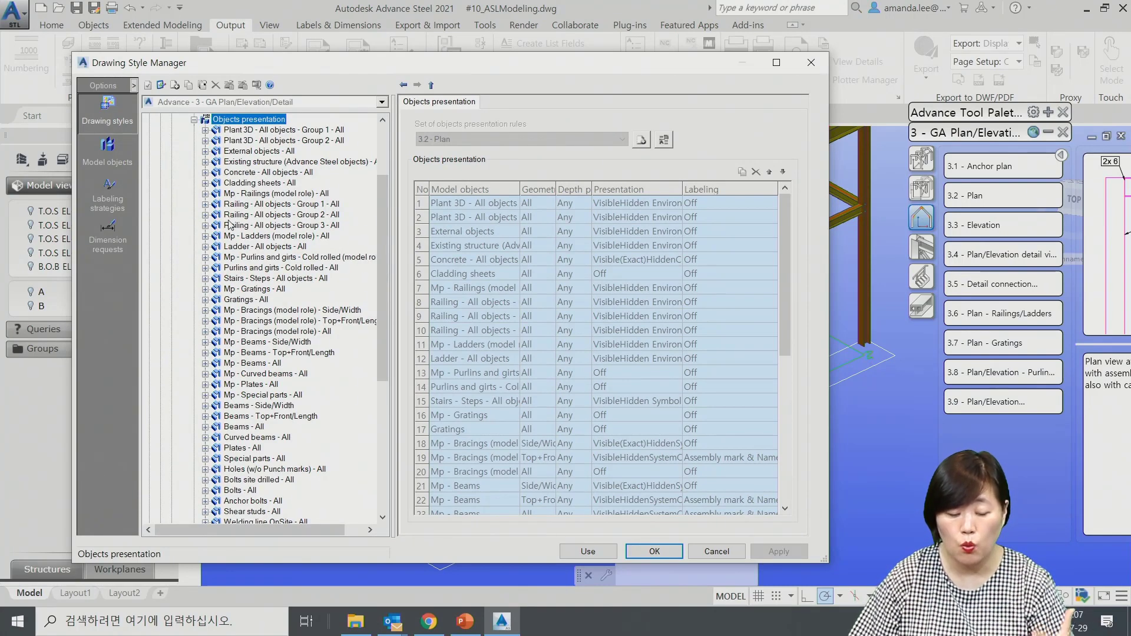
scroll(230, 226, "down", 3)
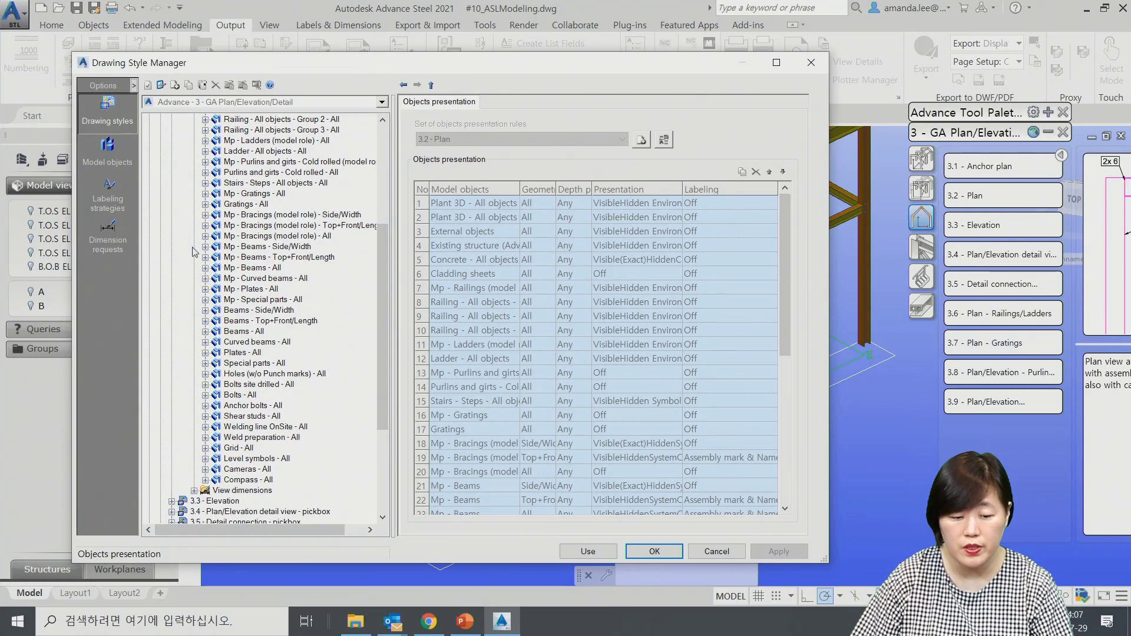
Inspect the Beams - All rule of the Advance 3.2 - Plan style, including its labeling strategy.
left_click(243, 334)
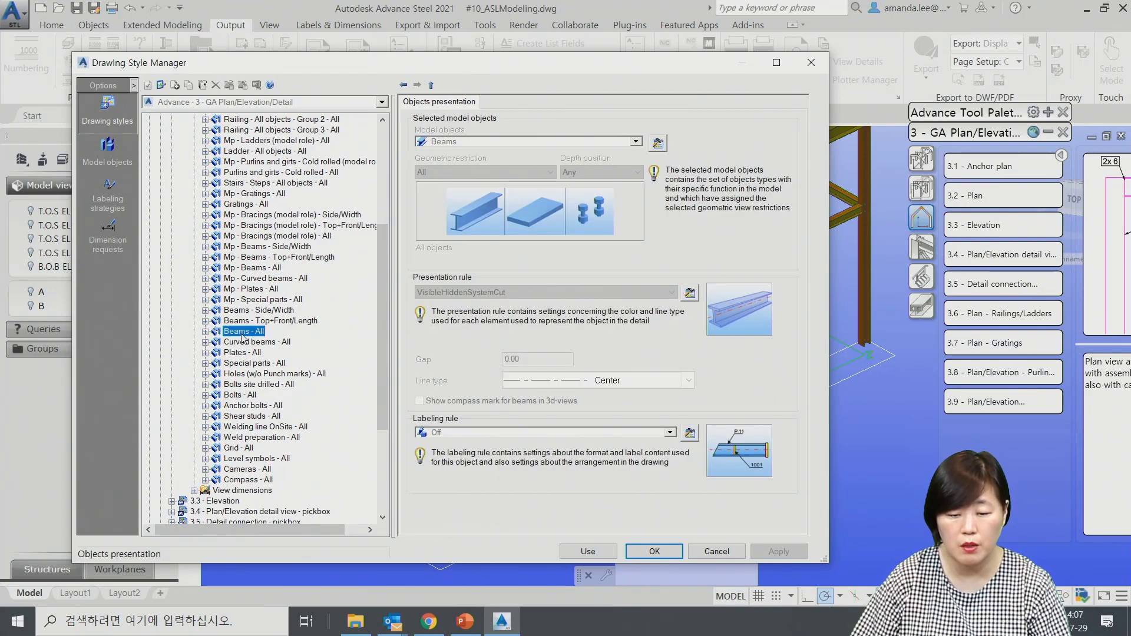
left_click(205, 332)
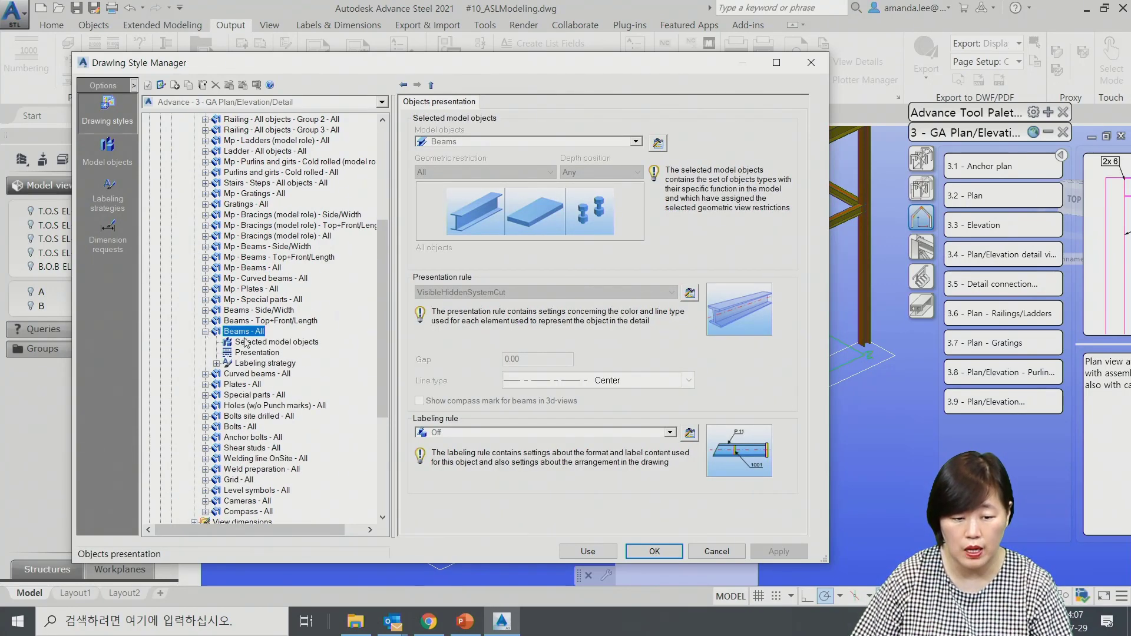
left_click(268, 365)
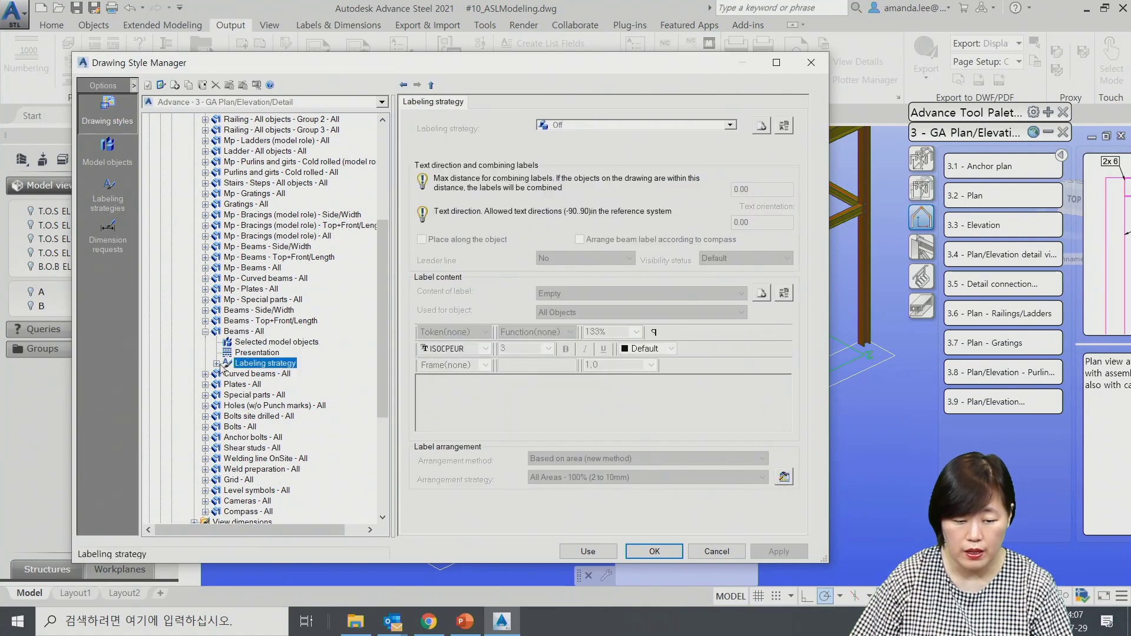
left_click(217, 364)
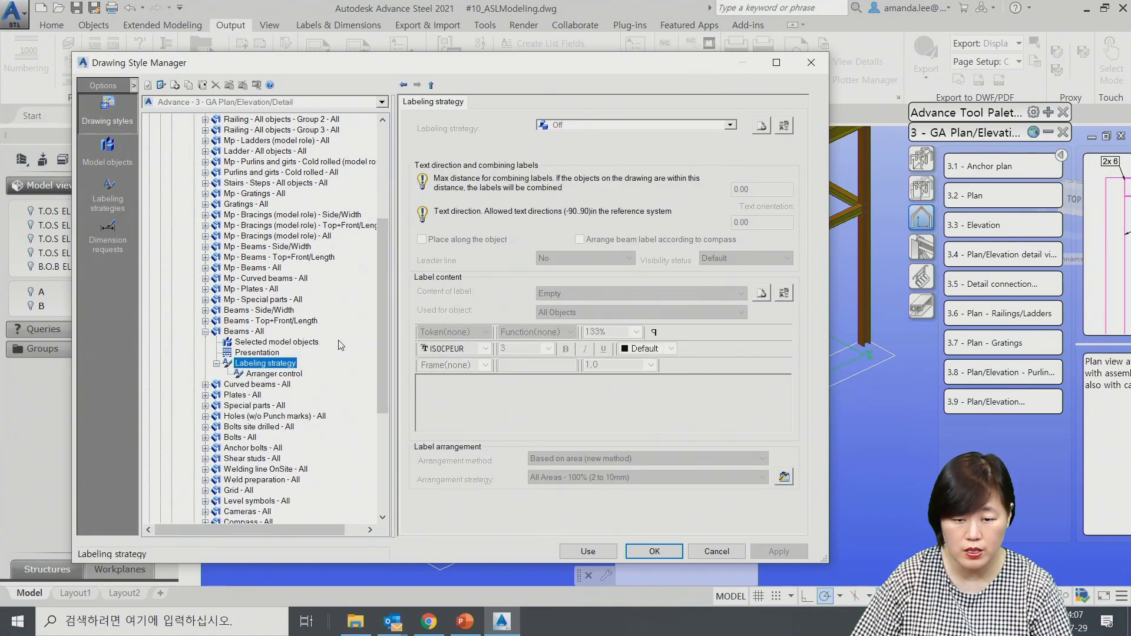
left_click(731, 125)
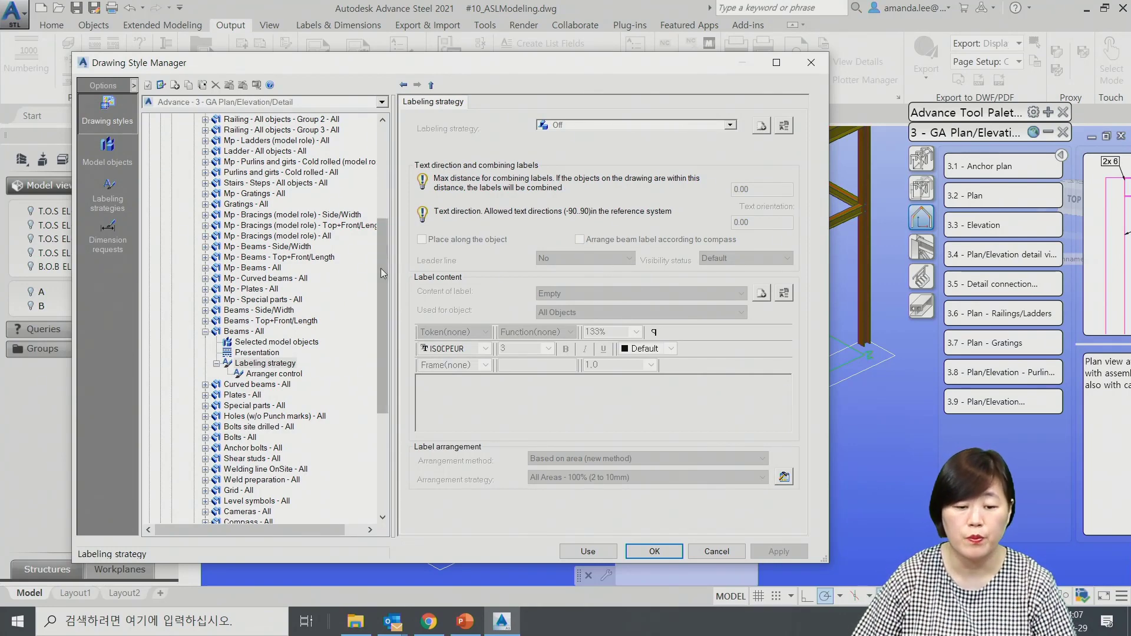
Collapse the Advance GA Plan/Elevation/Detail category and open the Beams - All presentation rule of the User group's 3.2 - Plan style.
left_click_drag(381, 268, 381, 172)
left_click(159, 162)
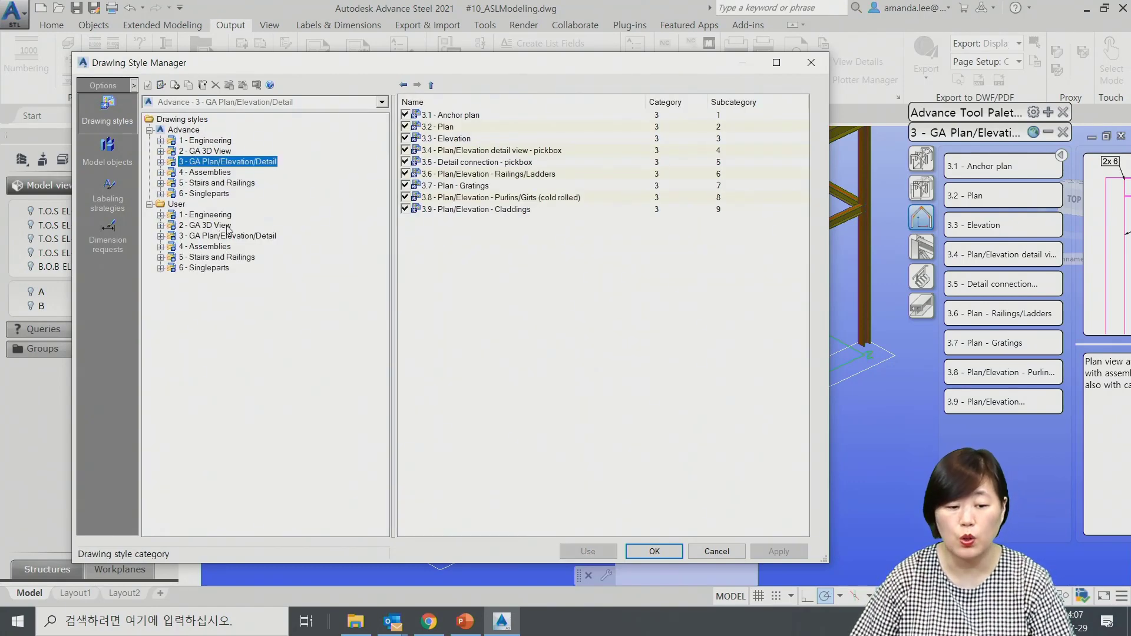
left_click(160, 236)
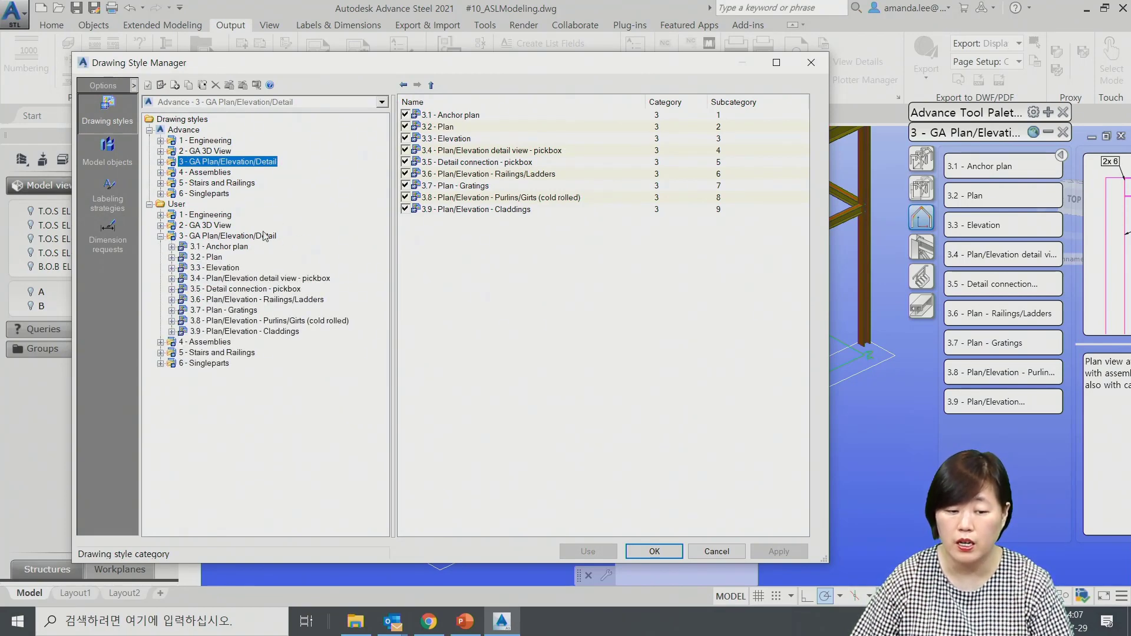
left_click(171, 258)
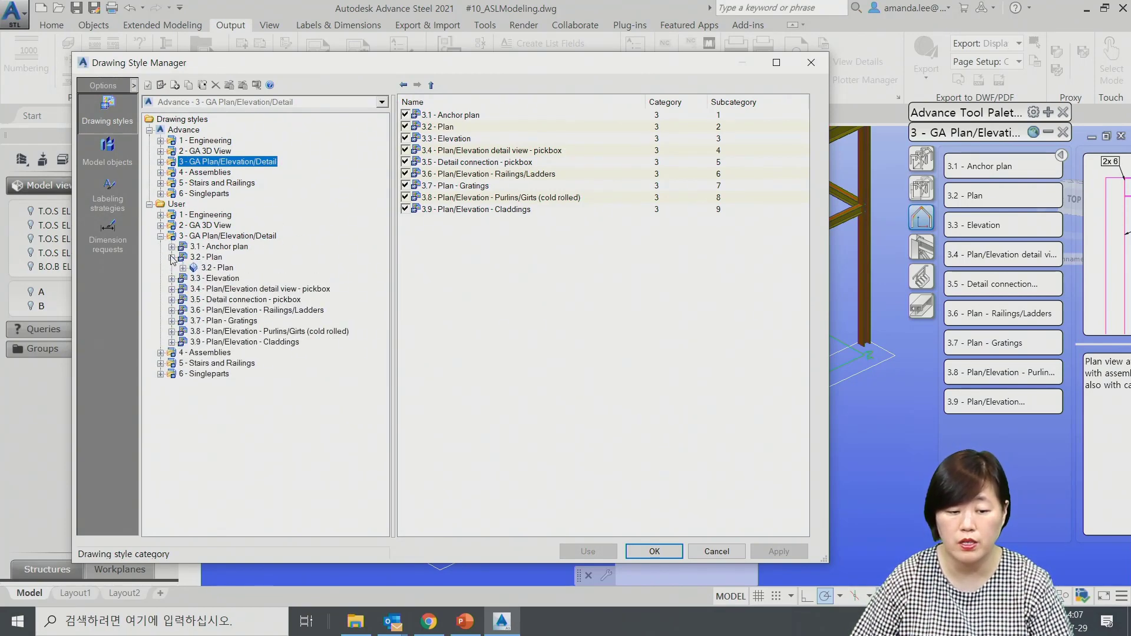
left_click(183, 269)
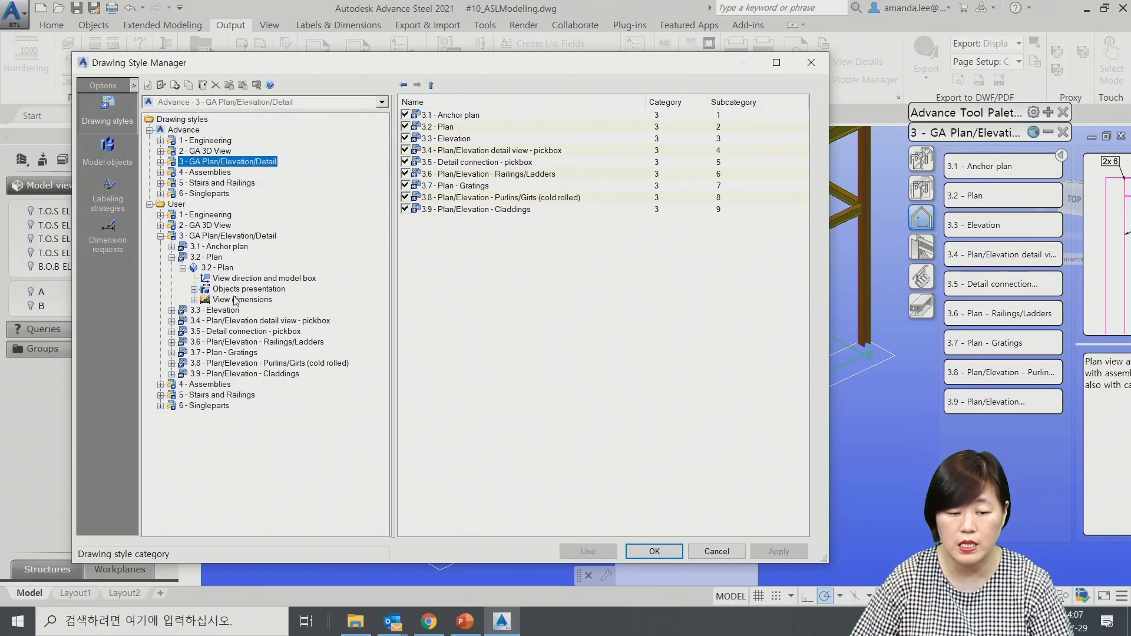
left_click(214, 293)
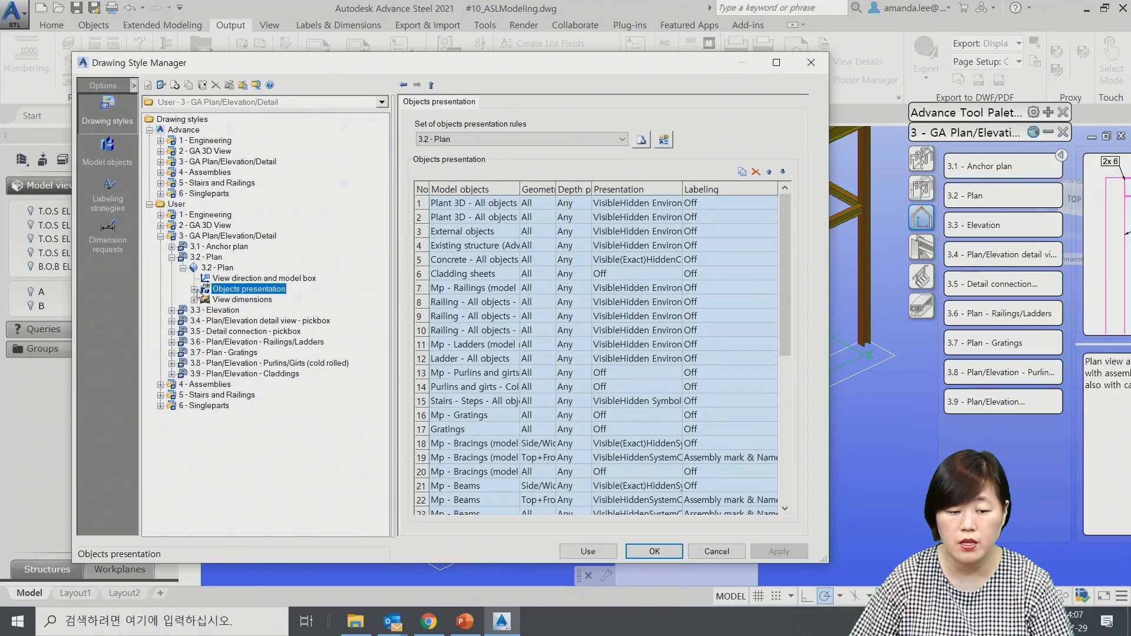
left_click(194, 289)
left_click(243, 427)
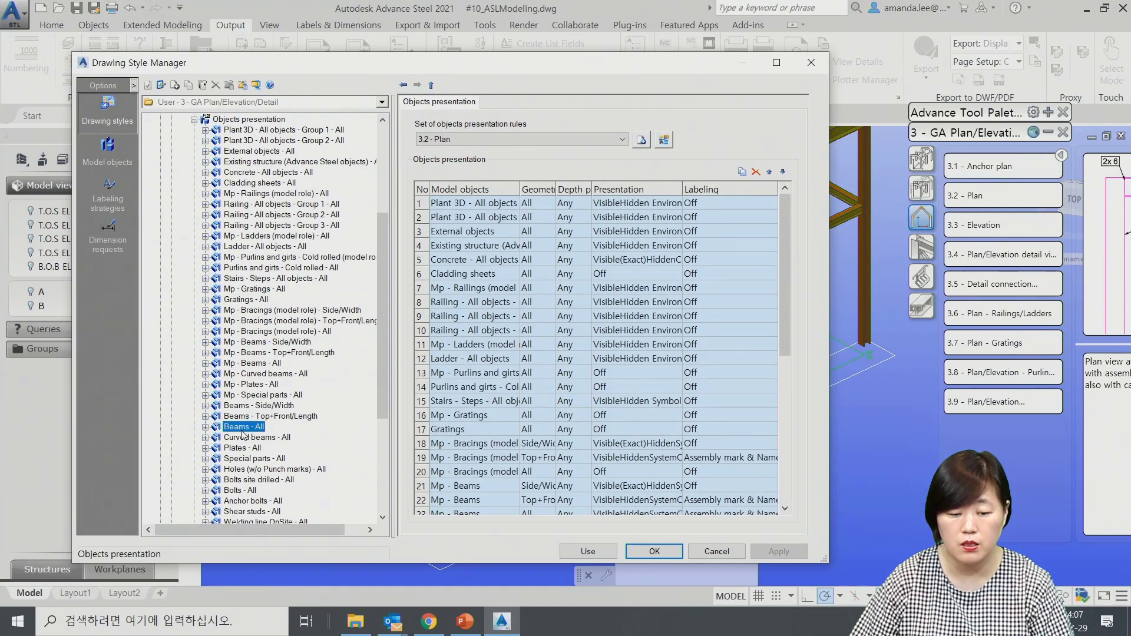
left_click(636, 142)
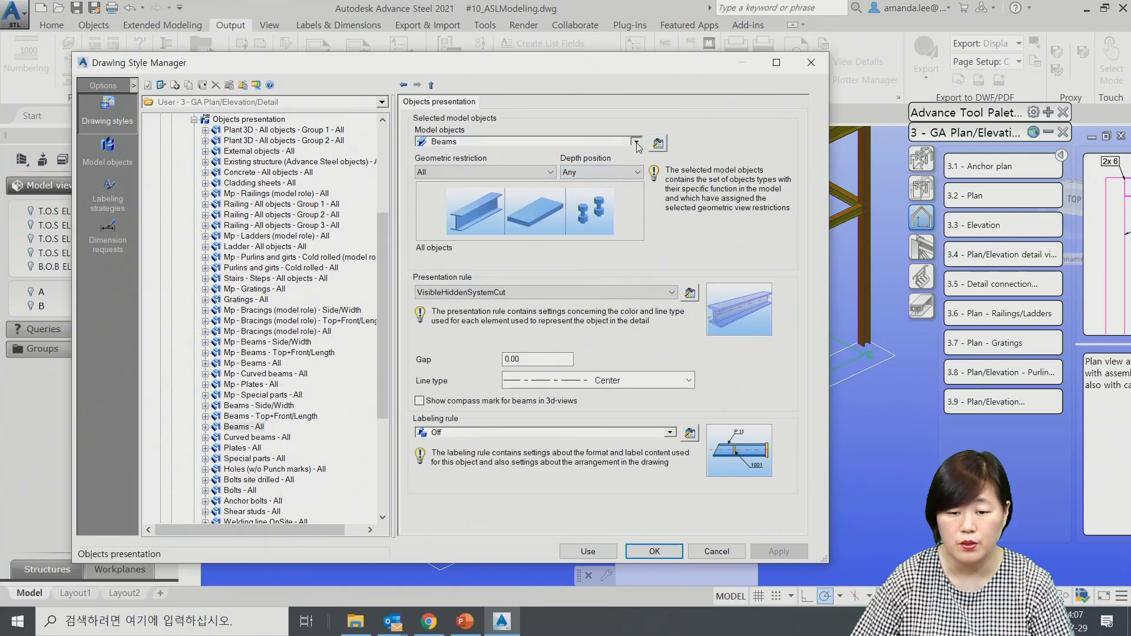
left_click(636, 142)
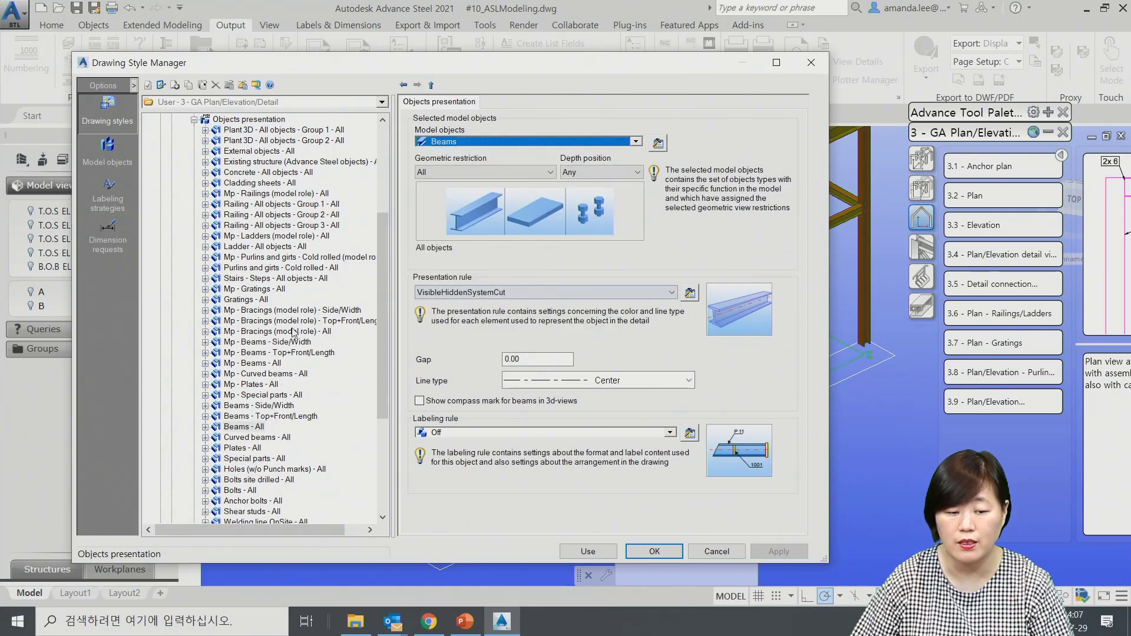
Set the content of label to Empty in the User Beams - All labeling strategy, apply it and close the Drawing Style Manager.
left_click(205, 427)
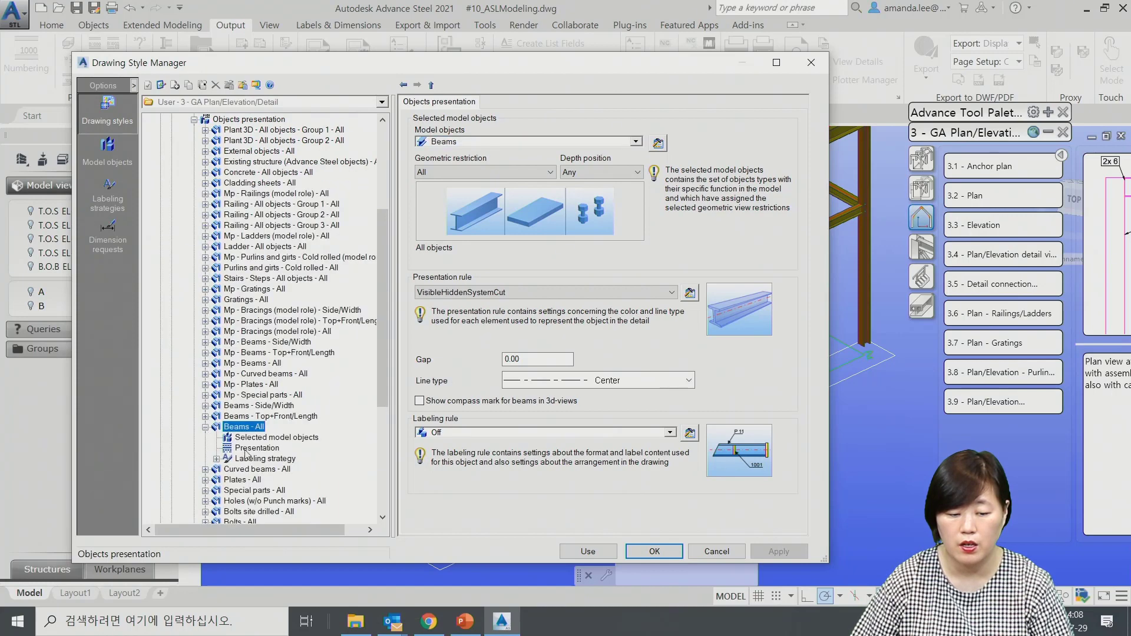
left_click(259, 459)
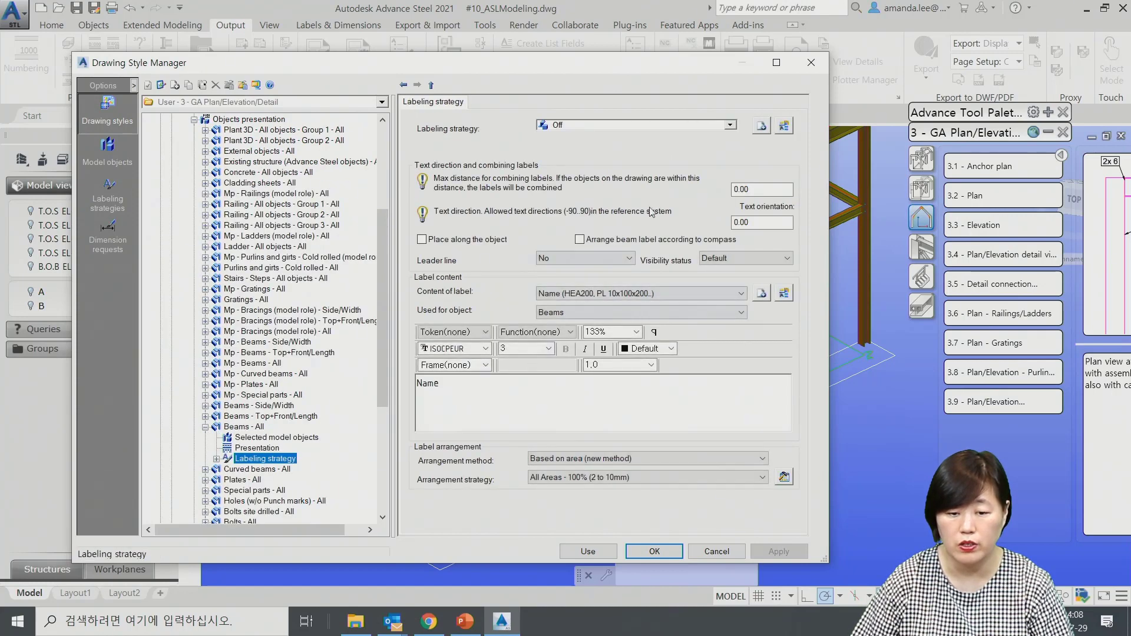
left_click(730, 125)
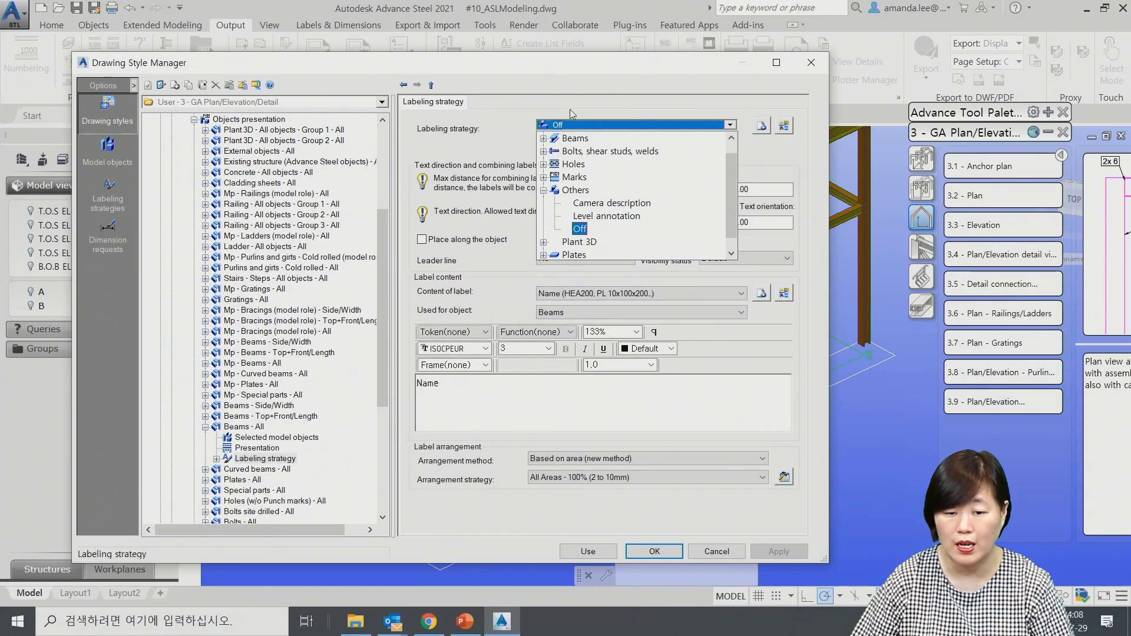
left_click(722, 89)
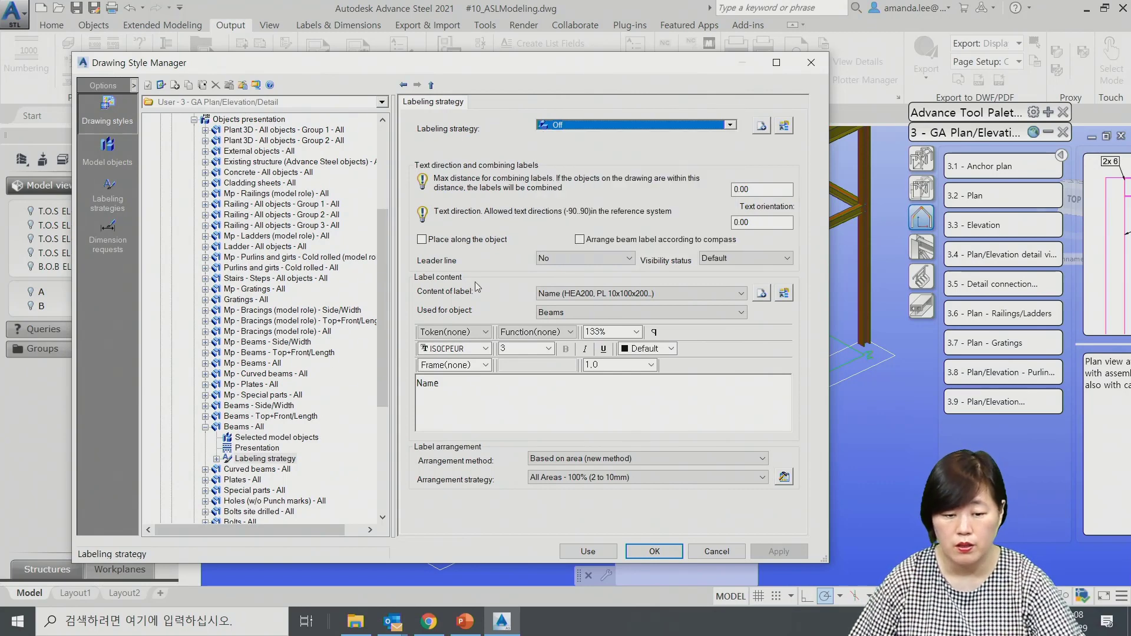
left_click(642, 298)
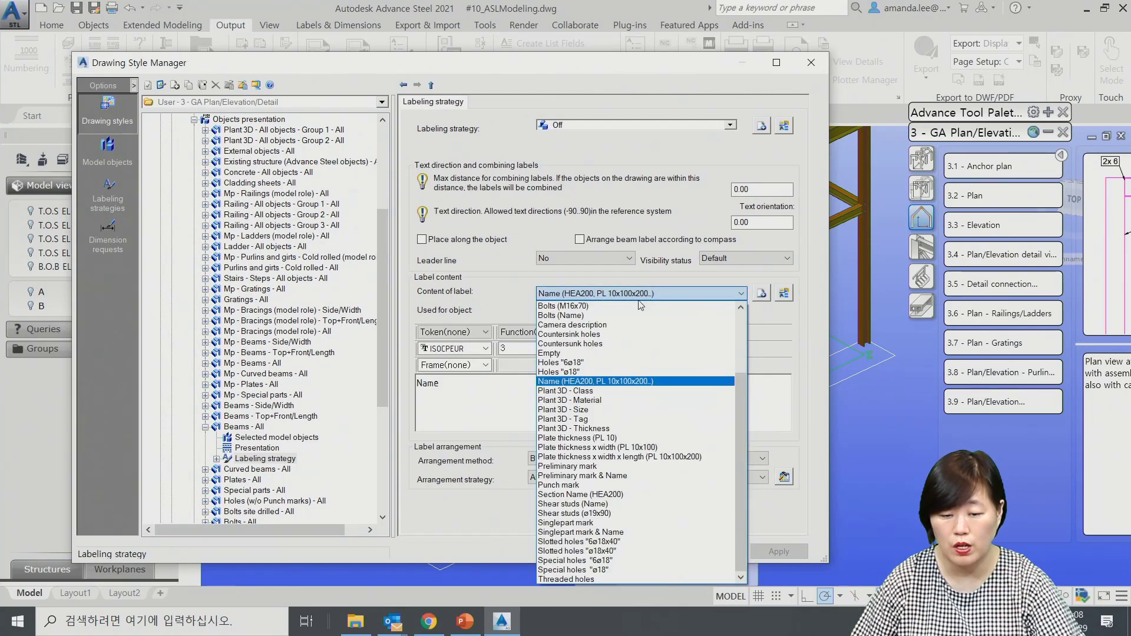
left_click(575, 353)
left_click(539, 365)
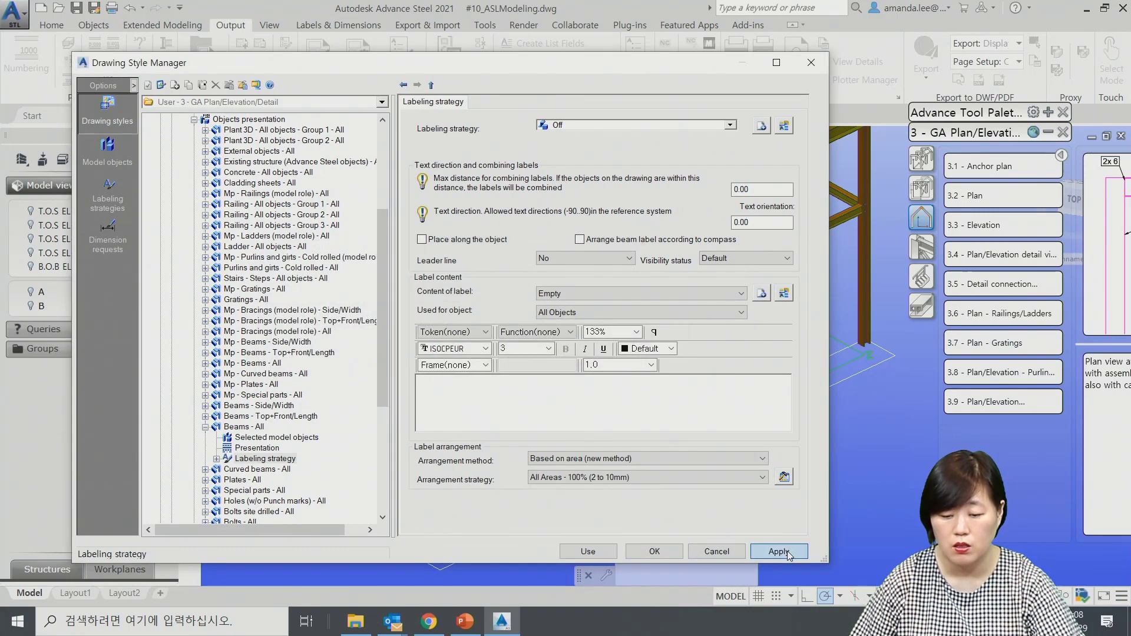
left_click(658, 553)
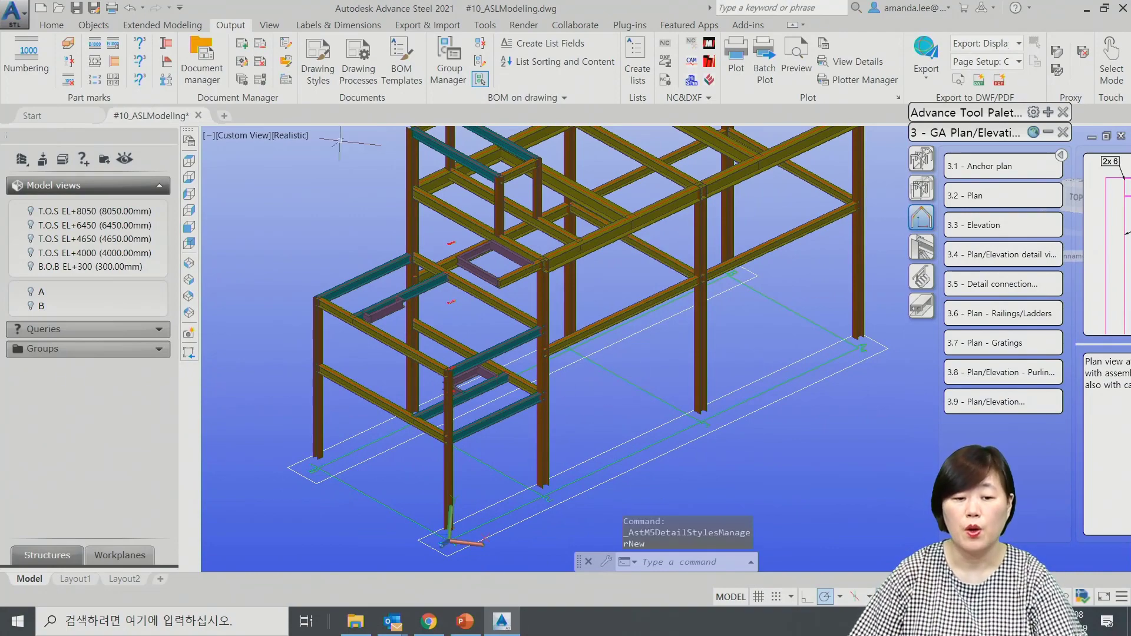
Reopen the Drawing Style Manager and return to the User group's list of drawing style categories.
left_click(244, 61)
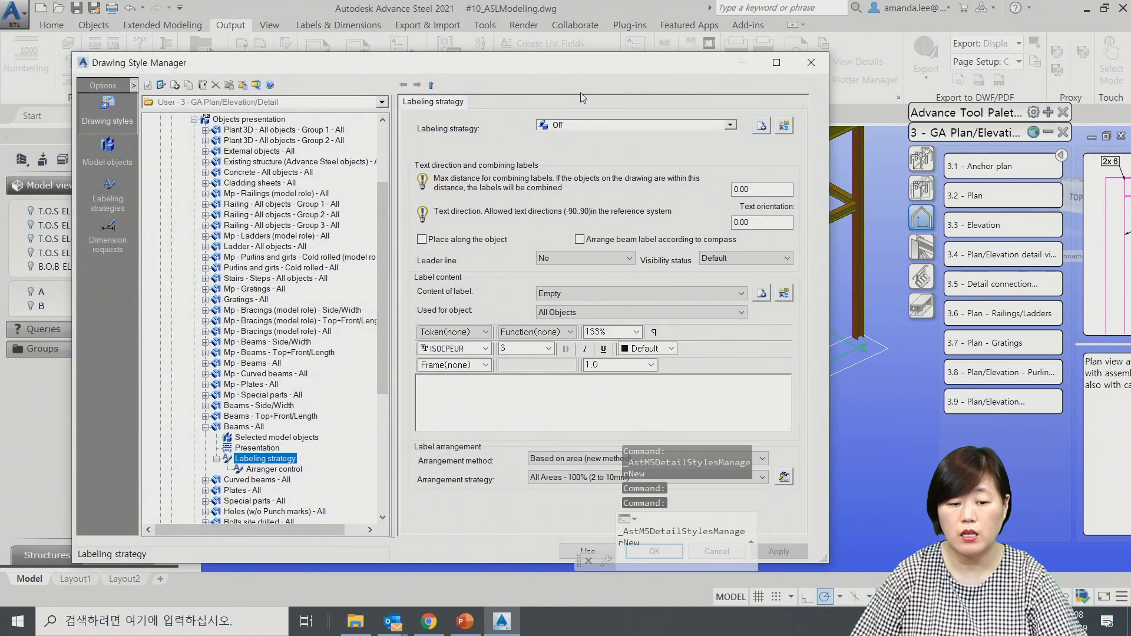
left_click_drag(384, 248, 384, 190)
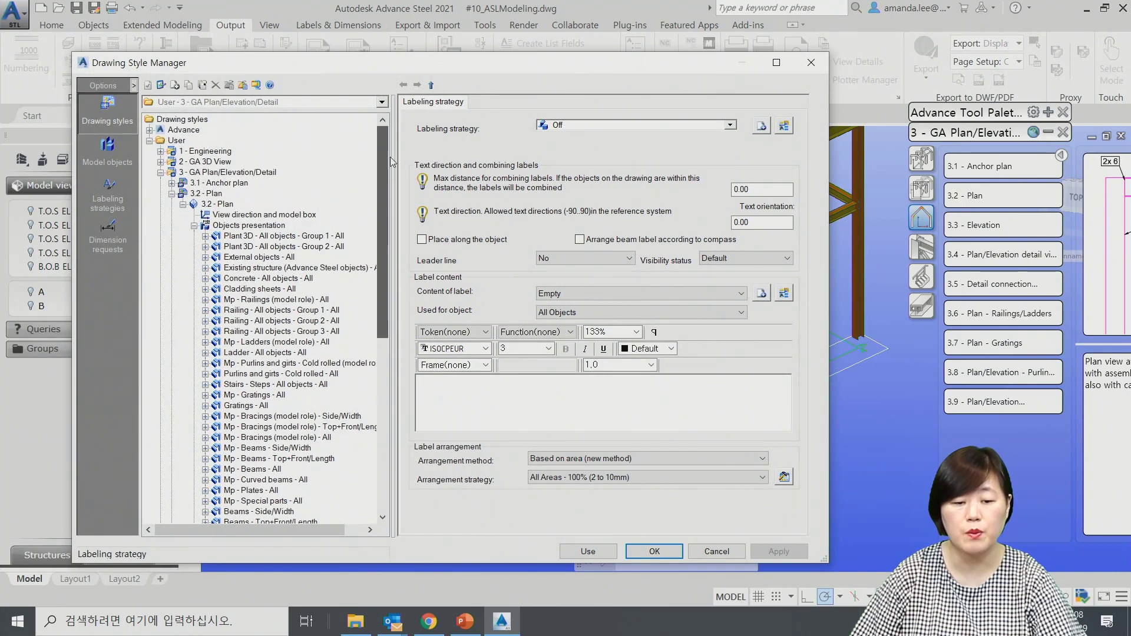
left_click(150, 140)
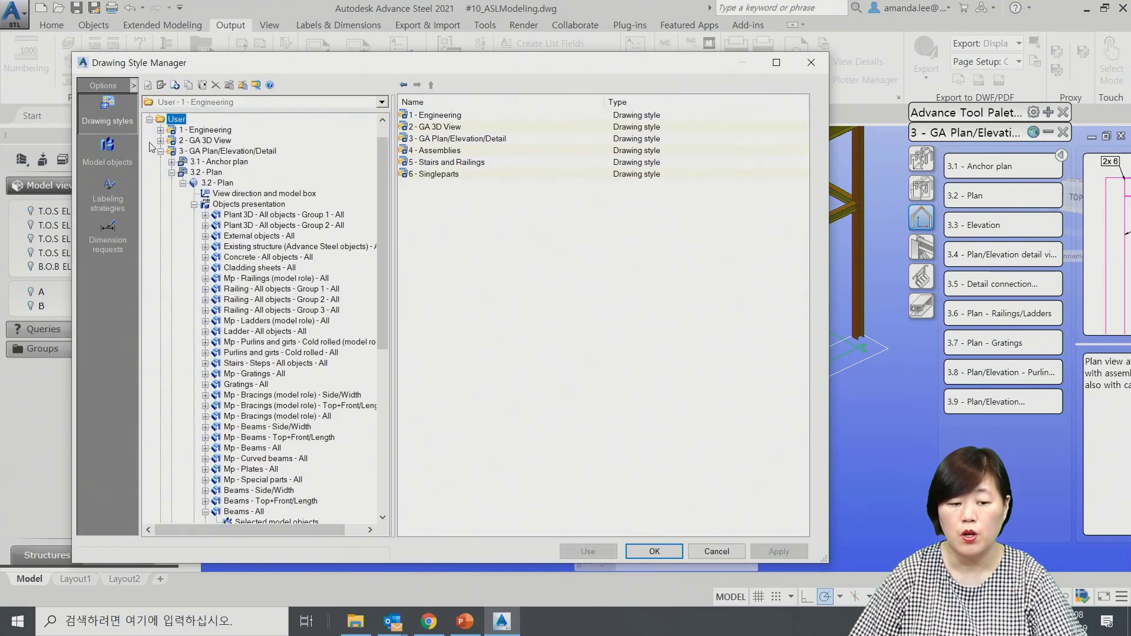
Collapse the expanded styles under the User group, check the group's available commands and close the Drawing Style Manager.
left_click(150, 141)
left_click(160, 151)
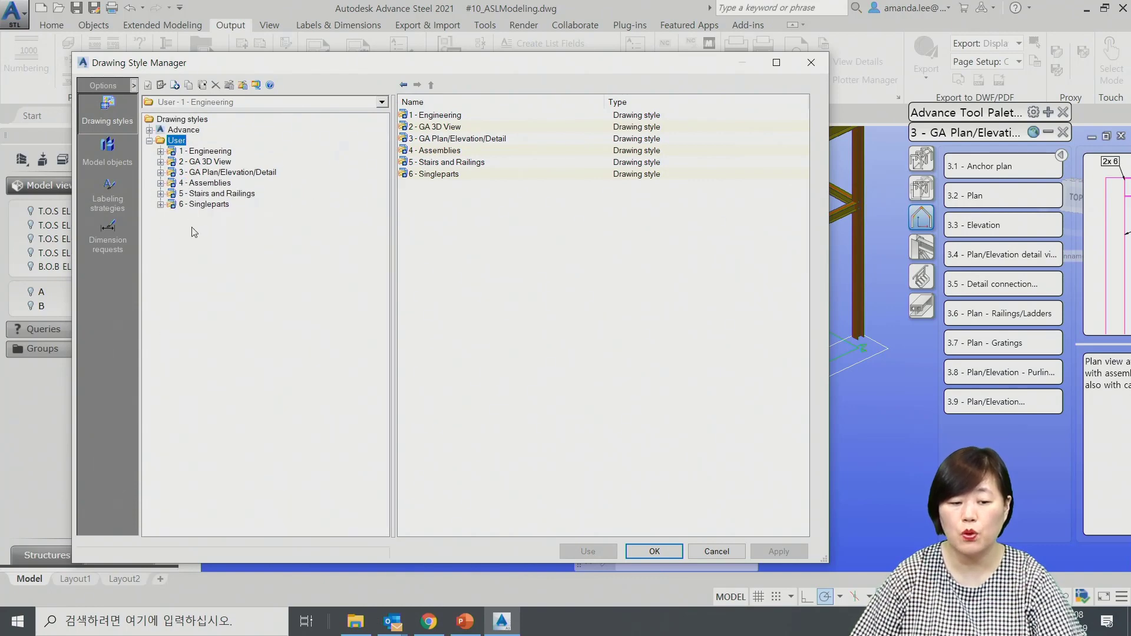
right_click(181, 143)
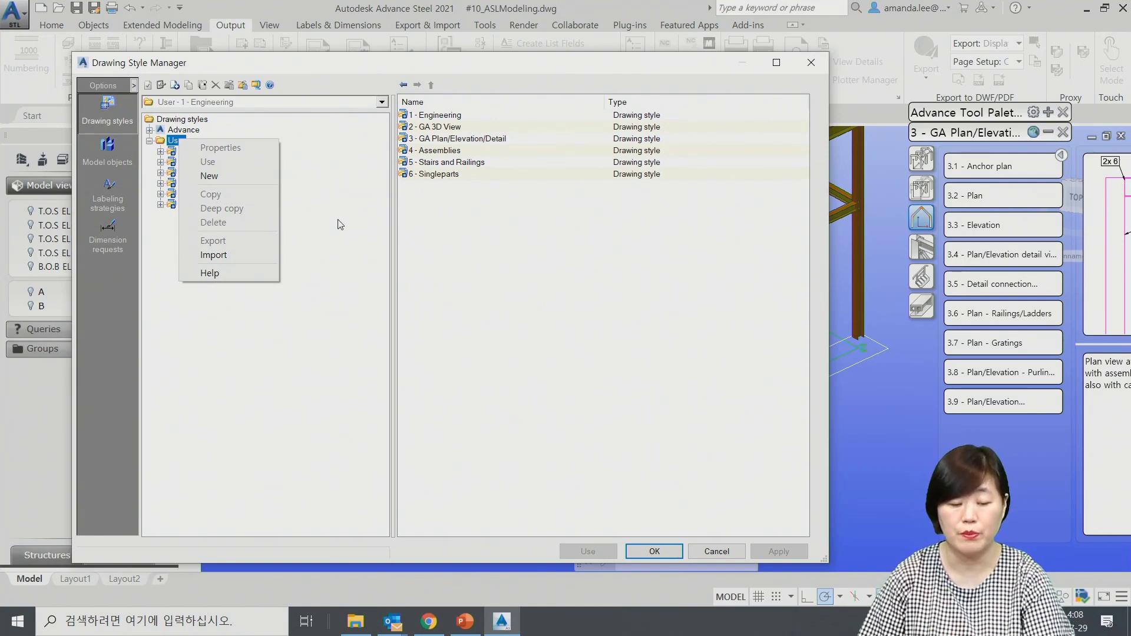
left_click(336, 370)
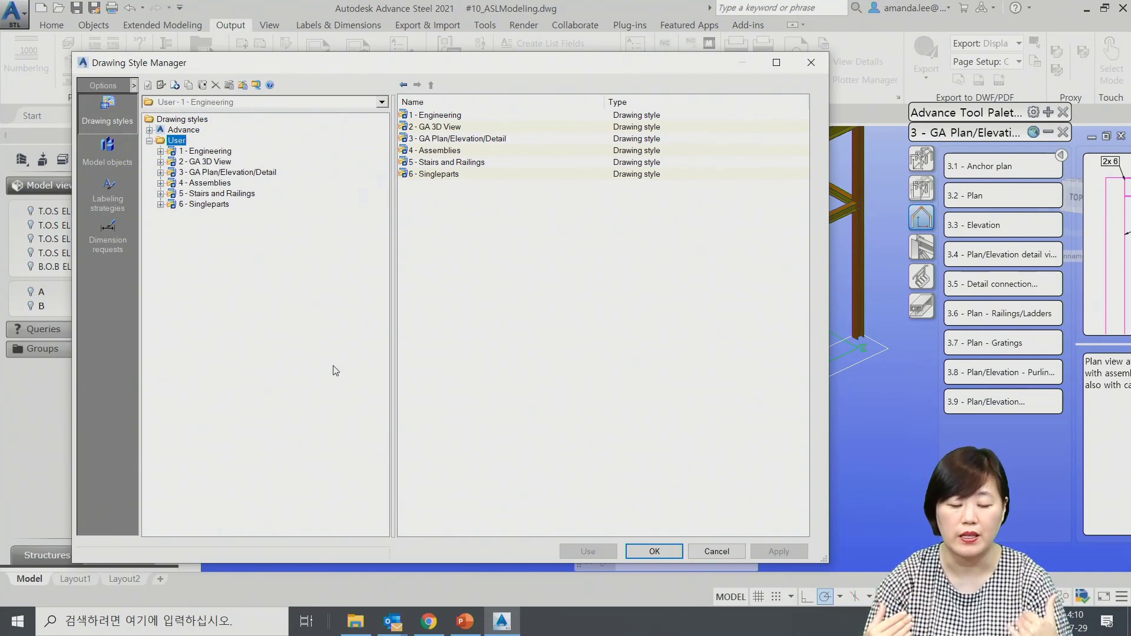
key("Escape")
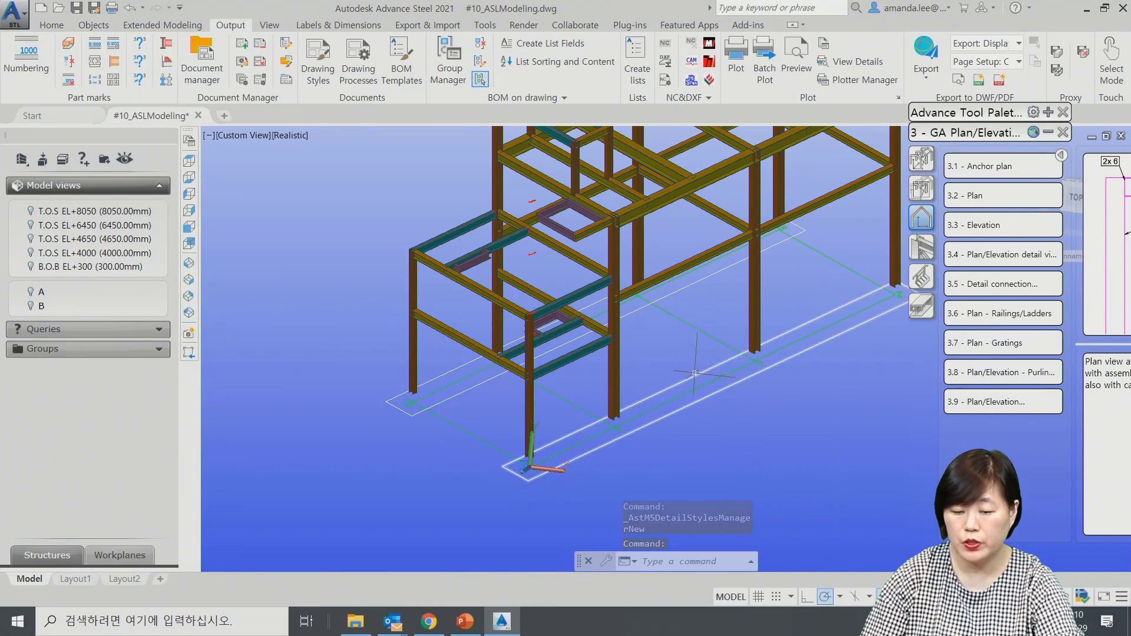
Switch from the drawing styles palette to the UCS tools and reset the coordinate system to World.
middle_click_drag(697, 379, 633, 407)
left_click_drag(632, 407, 582, 436)
key("Escape")
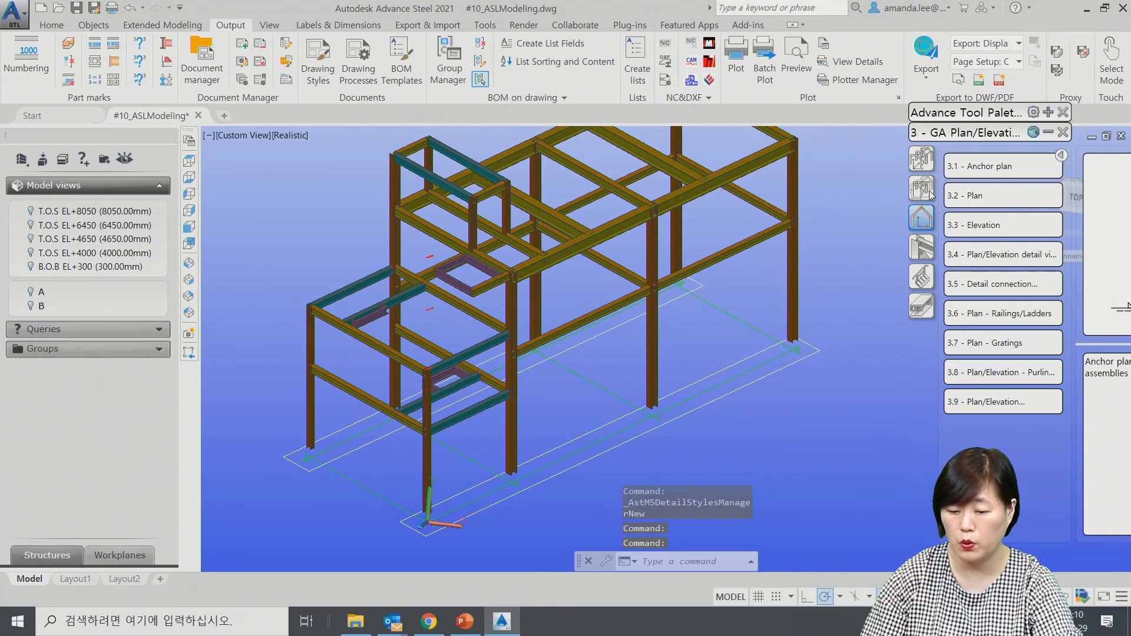
left_click(1048, 132)
left_click(1048, 112)
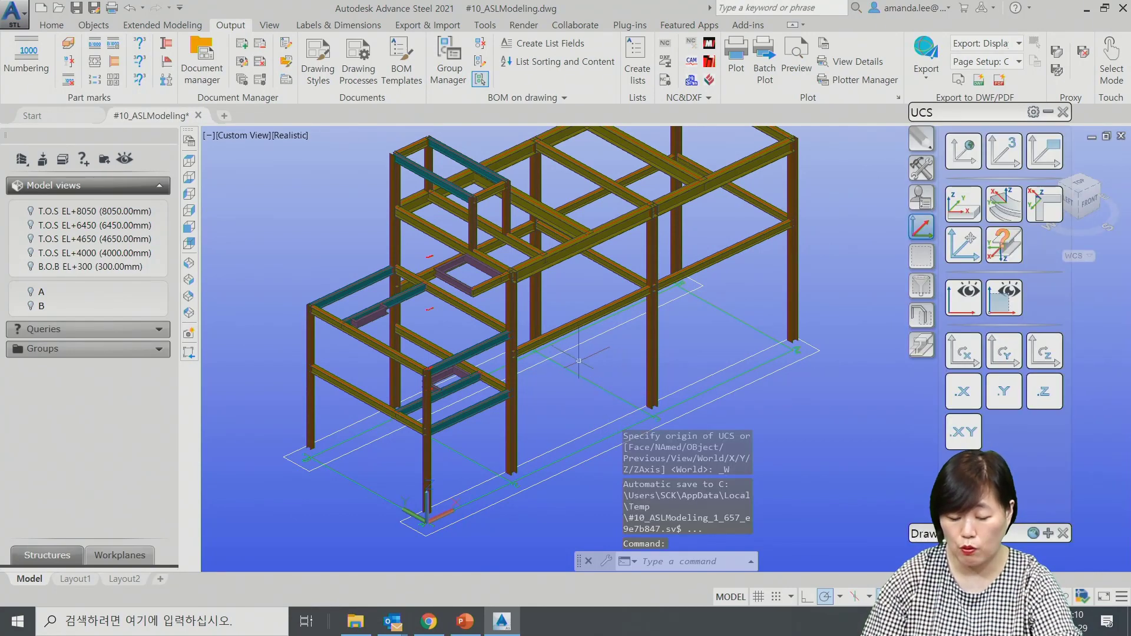
middle_click_drag(579, 360, 502, 420)
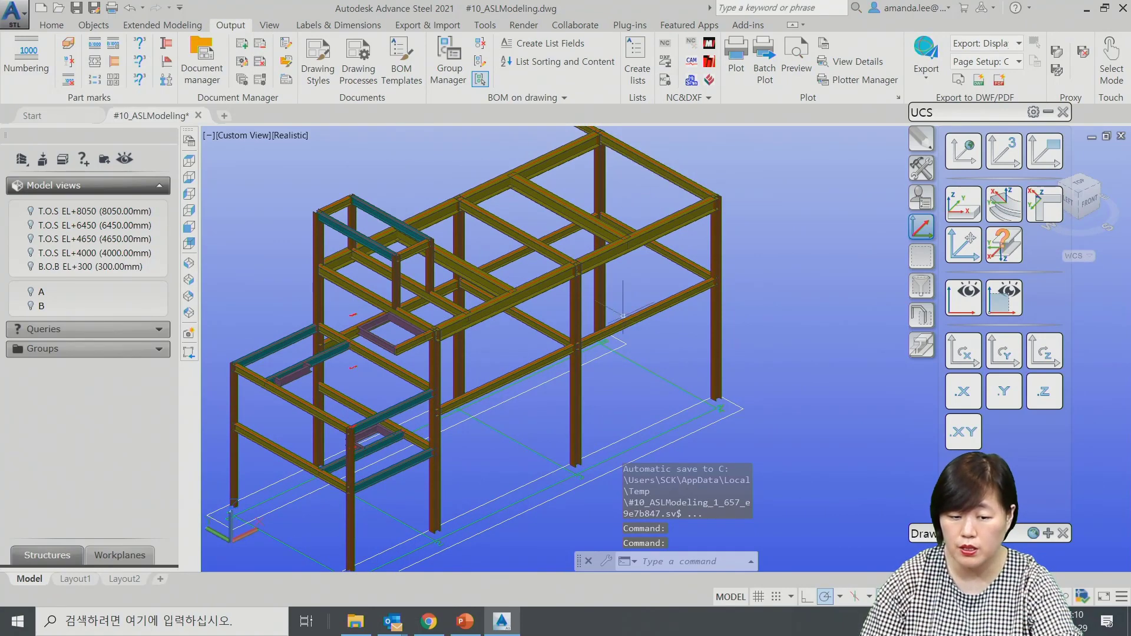
middle_click_drag(517, 436, 591, 407)
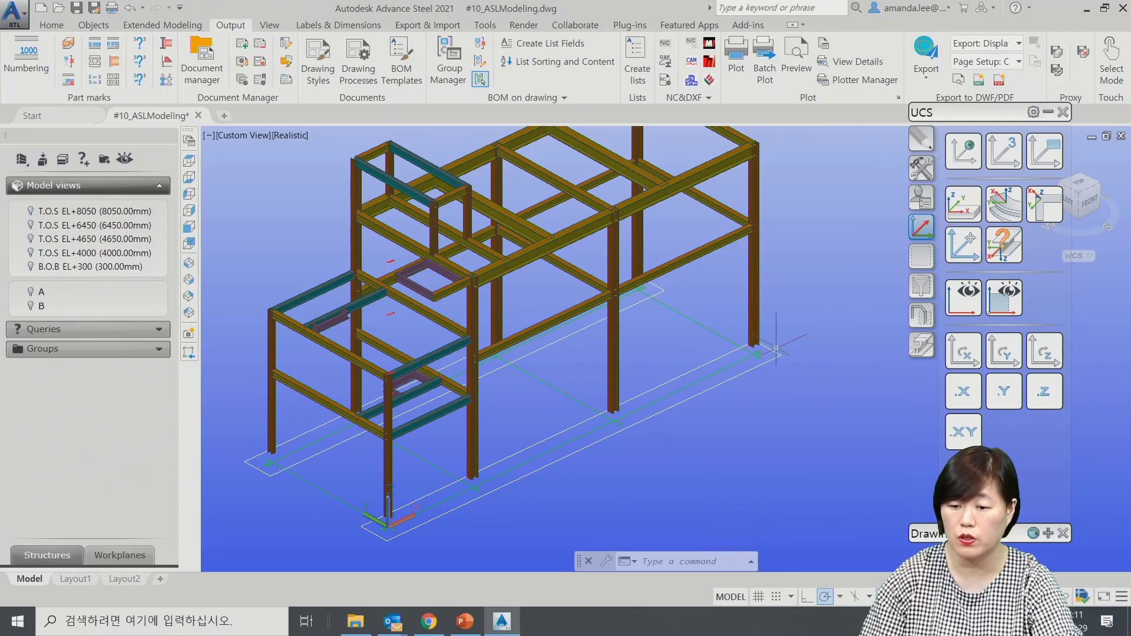
Move the UCS origin to the top of the front corner column at the far end of the frame.
left_click(962, 244)
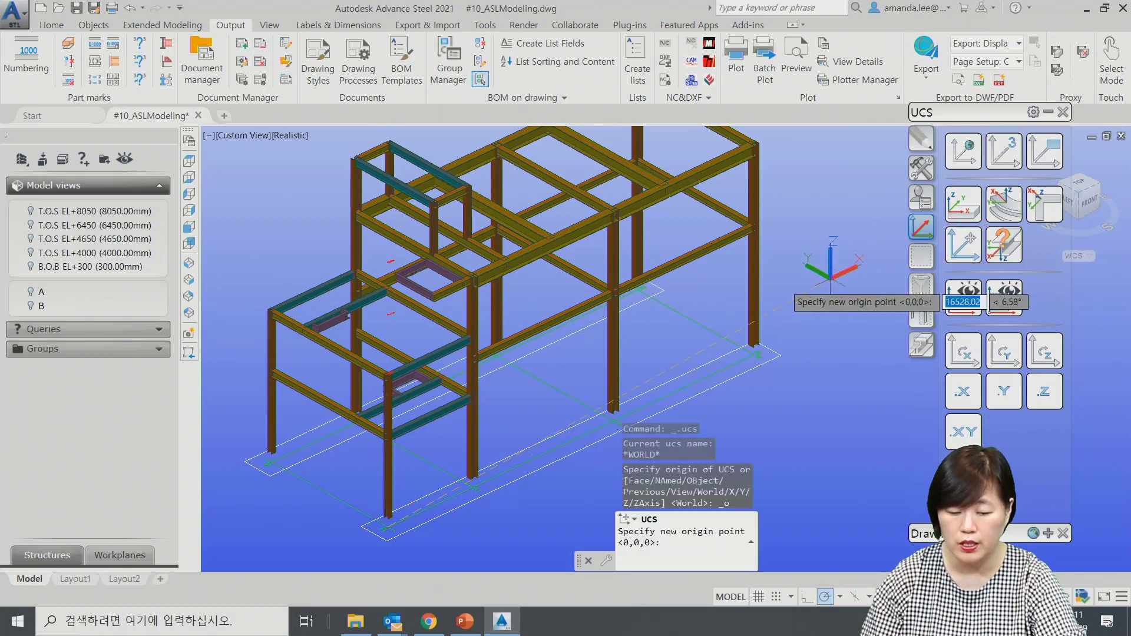
left_click(754, 142)
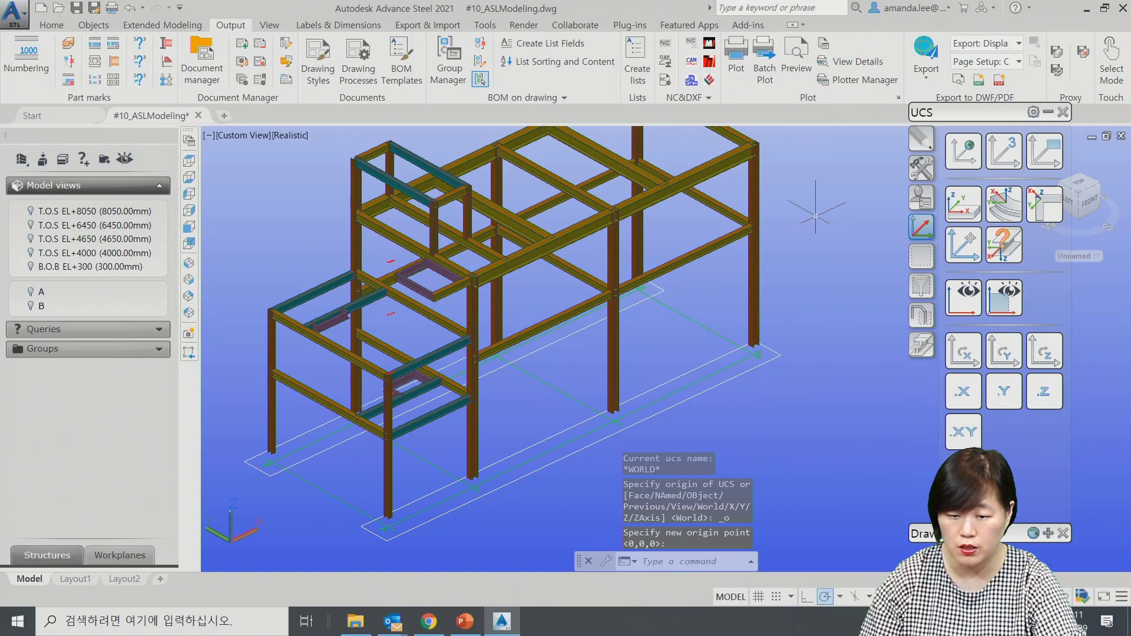
middle_click_drag(817, 214, 808, 314)
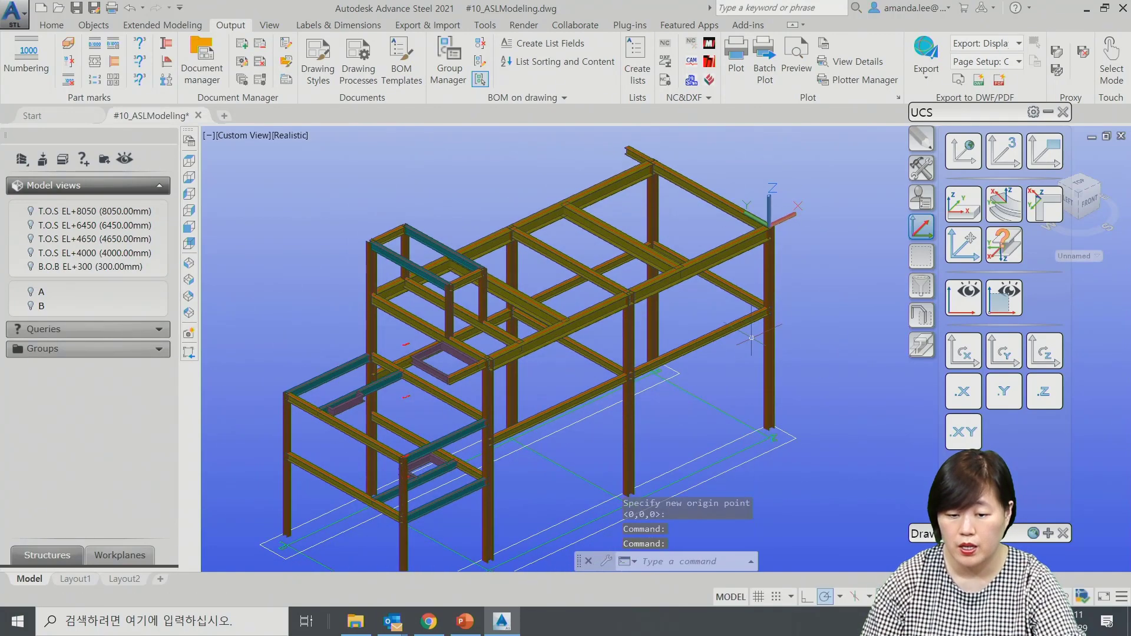
middle_click_drag(751, 338, 760, 355)
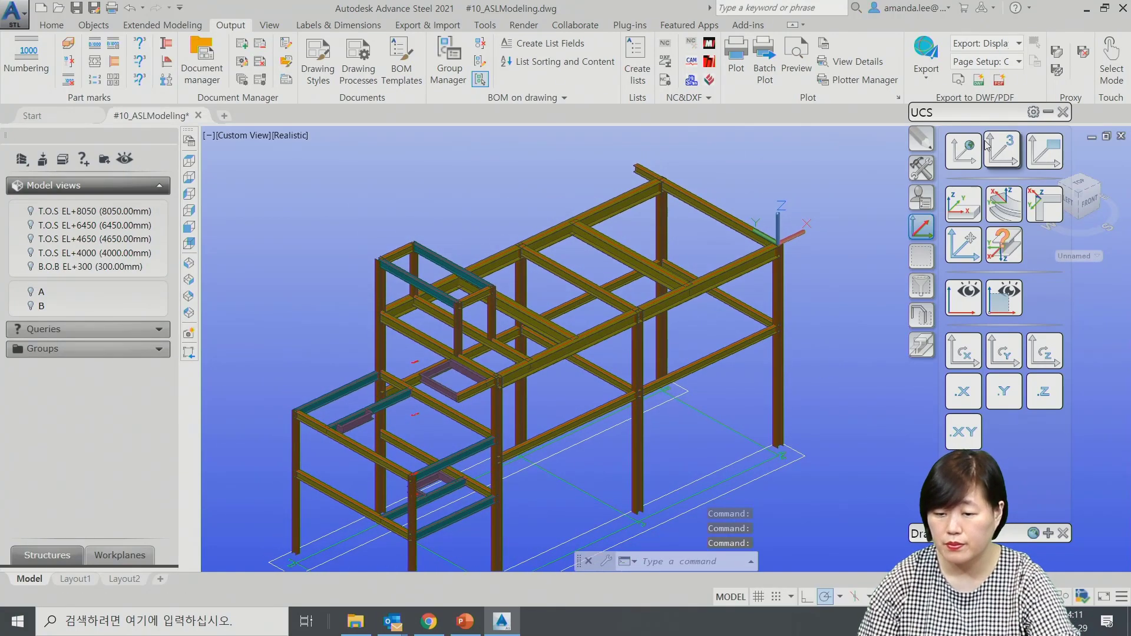
Create a detail drawing of the roof level with the 3.2 - Plan drawing style and default settings.
left_click(1048, 112)
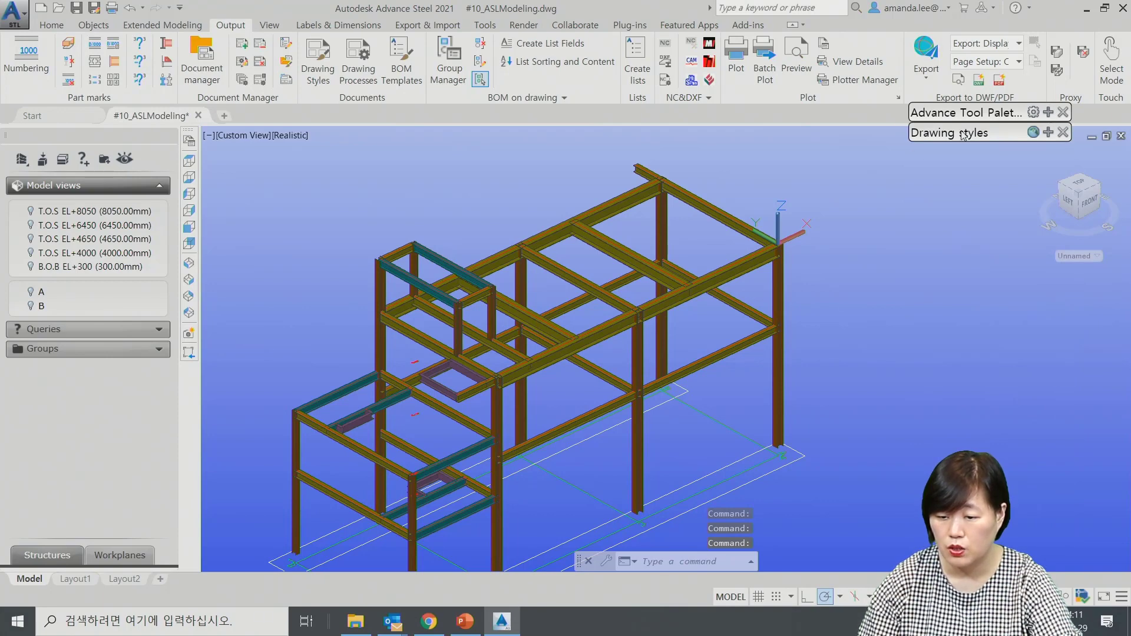
left_click(1046, 132)
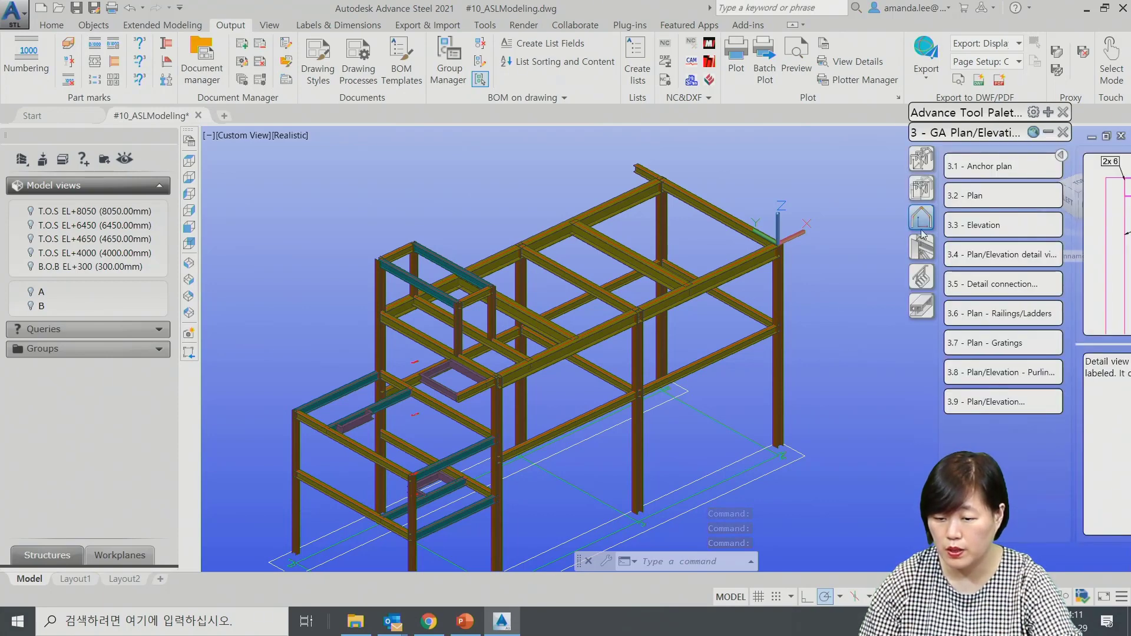
left_click(985, 195)
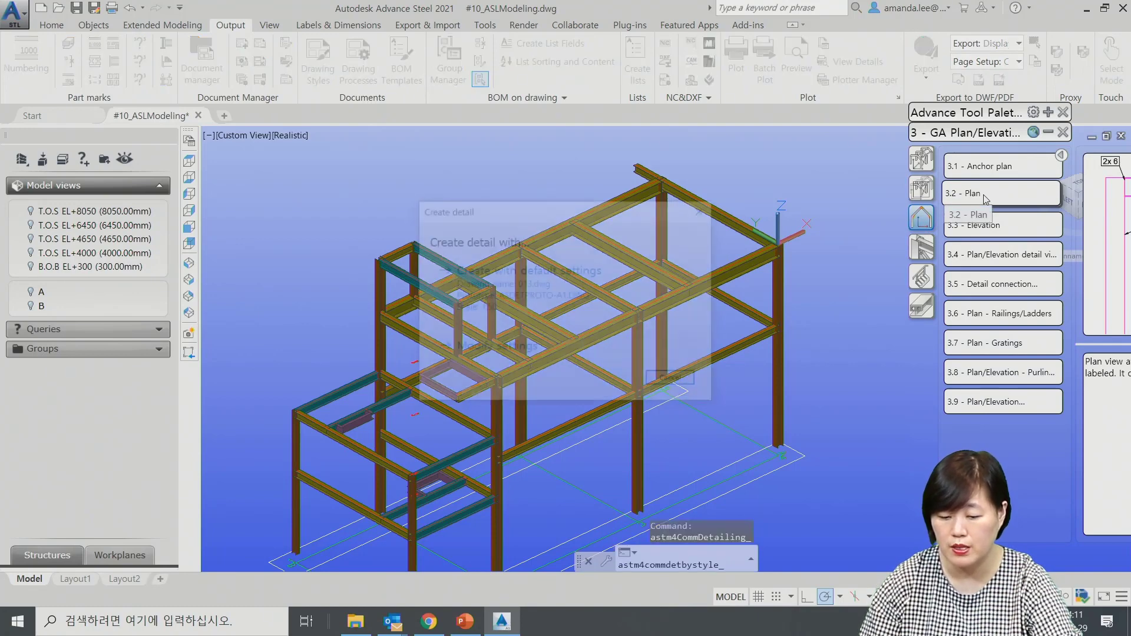
left_click(519, 301)
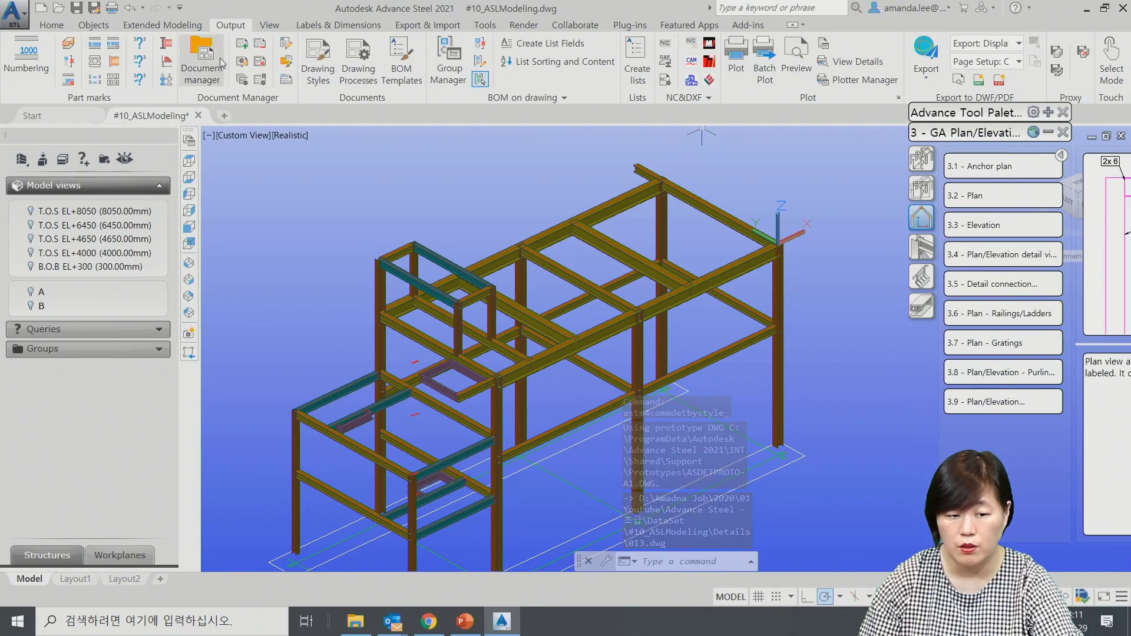
Open the detail 013.dwg from the Document Manager and examine the beams in its plan view.
left_click(220, 54)
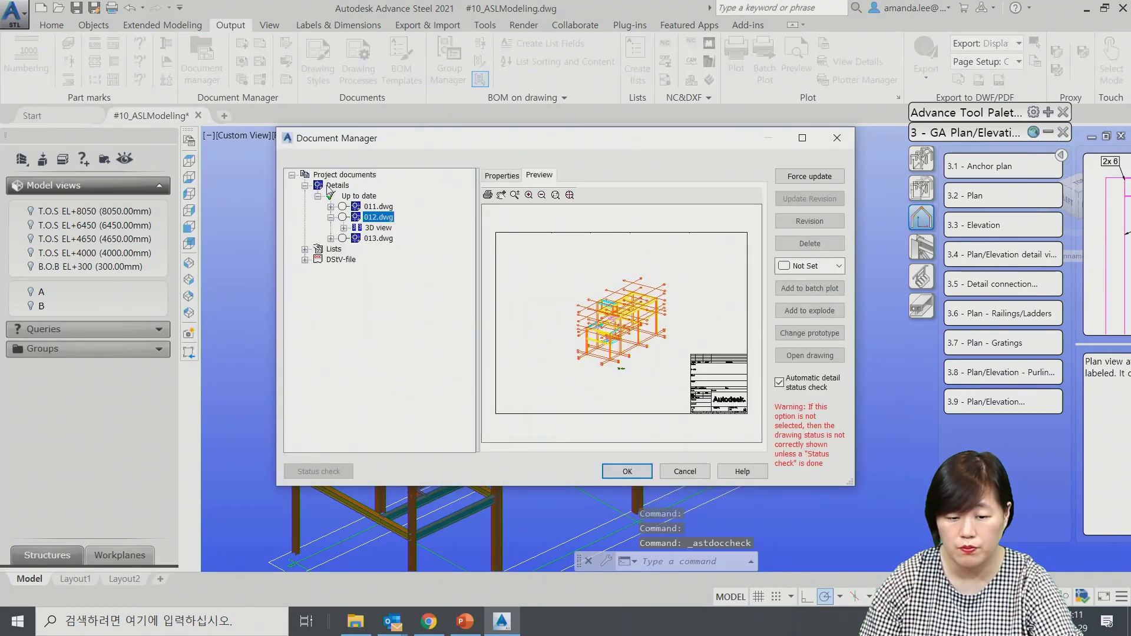
left_click(375, 238)
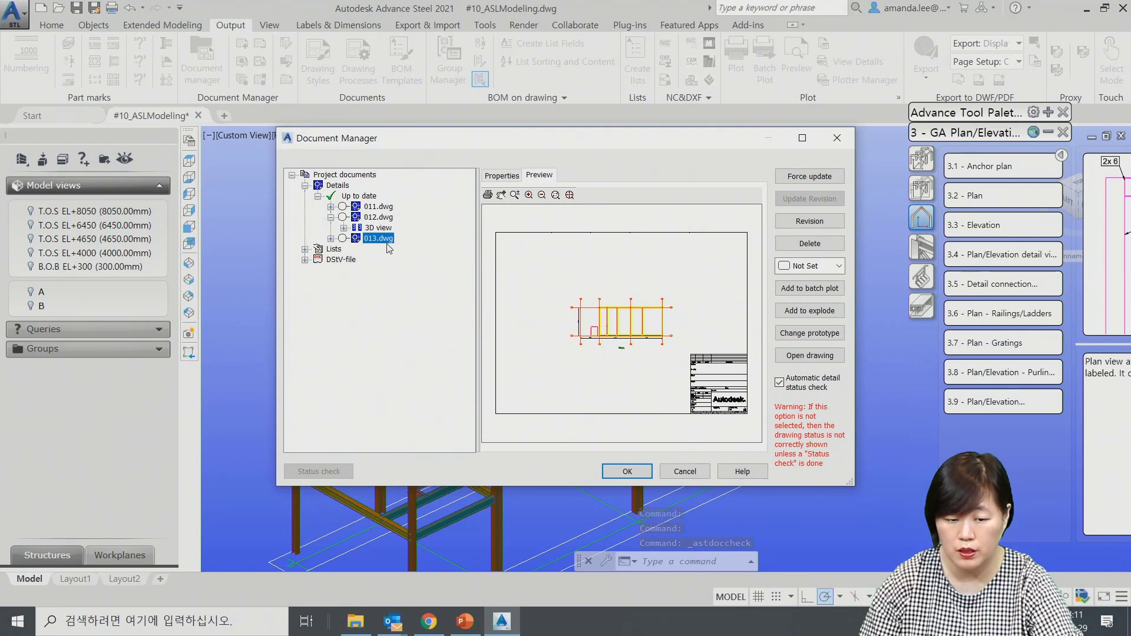
left_click(822, 355)
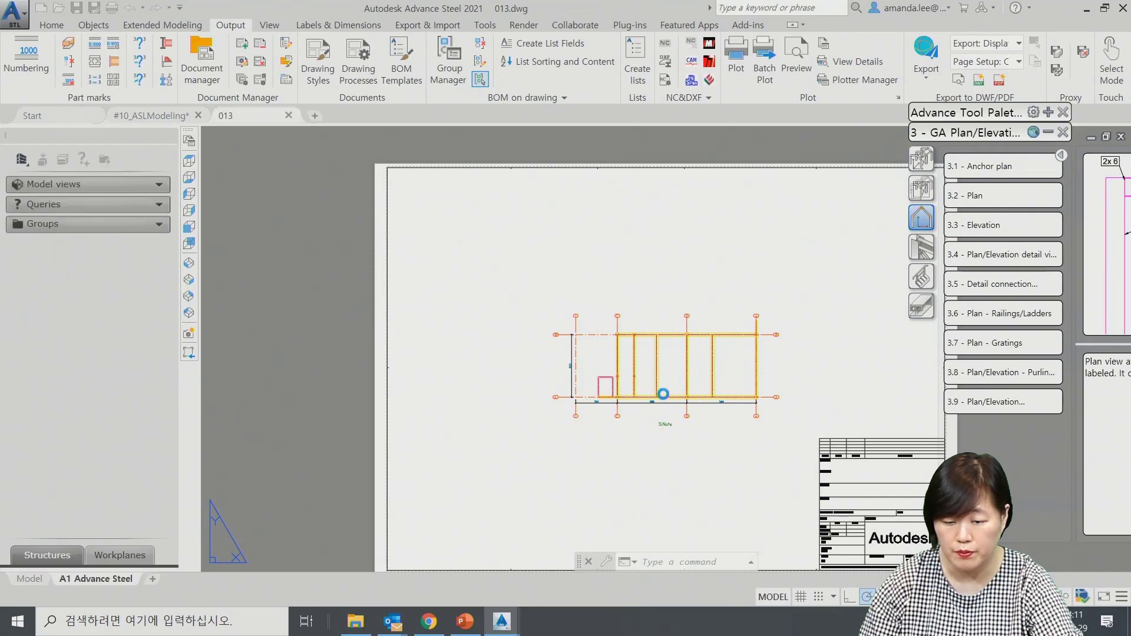
scroll(667, 392, "up", 5)
scroll(668, 392, "down", 3)
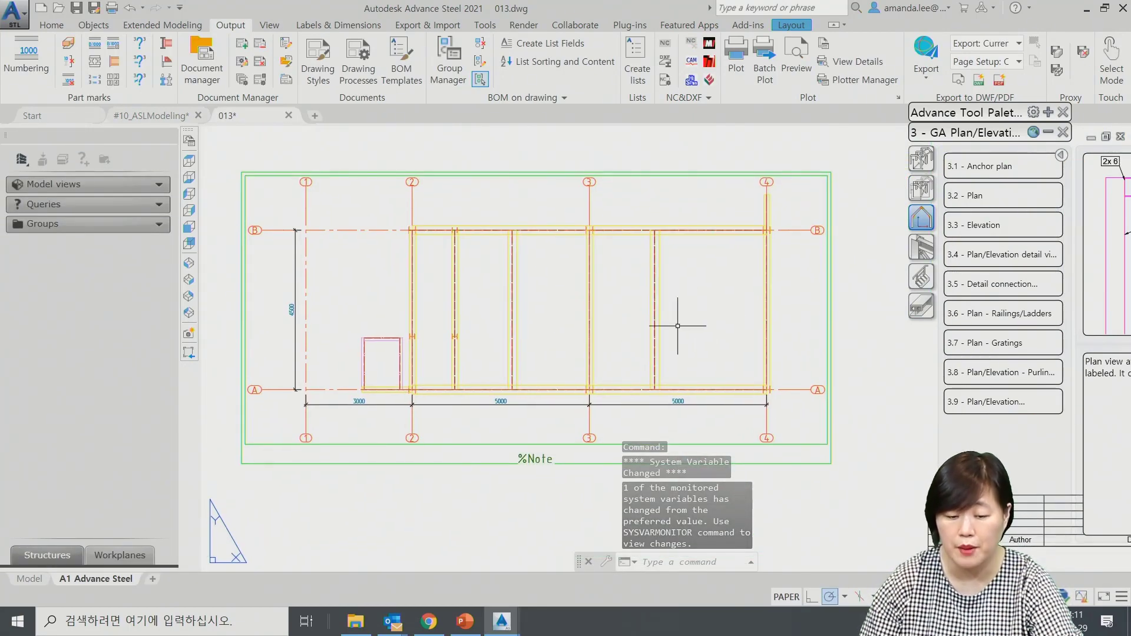
scroll(703, 237, "up", 2)
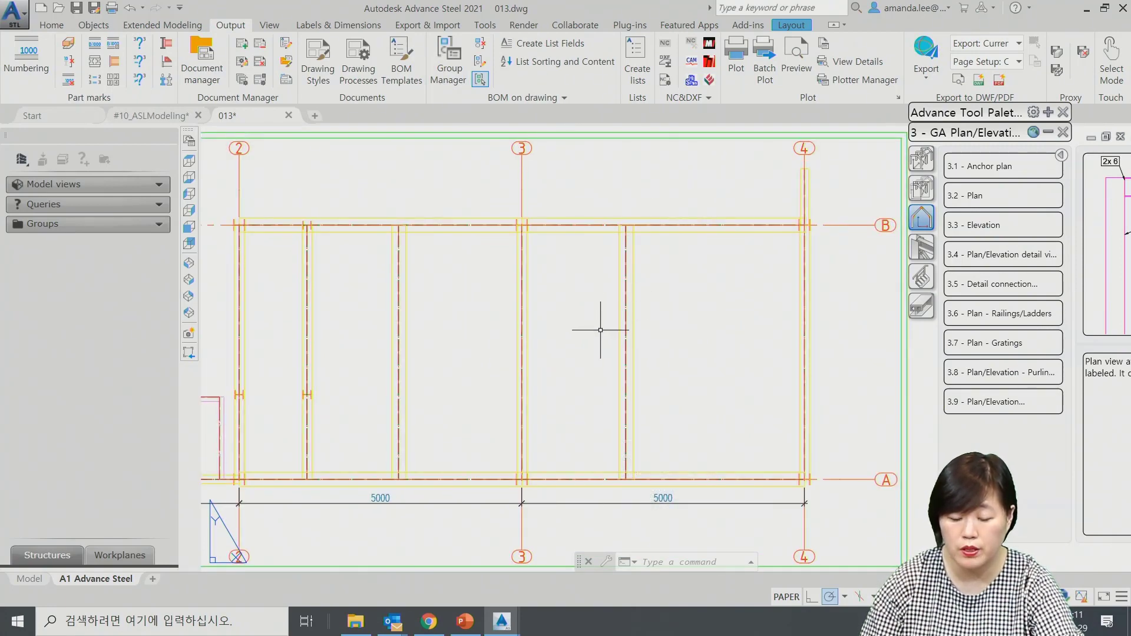
middle_click_drag(671, 339, 719, 337)
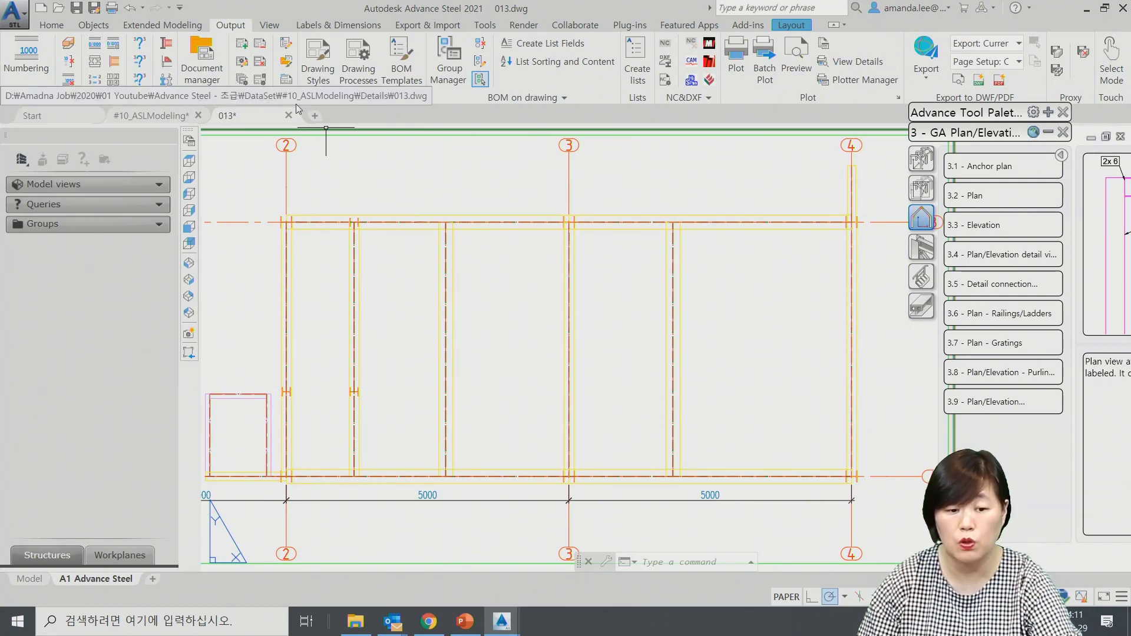
Open the Drawing Style Manager and expand the Objects presentation rules of the User group's 3.2 - Plan style.
left_click(242, 61)
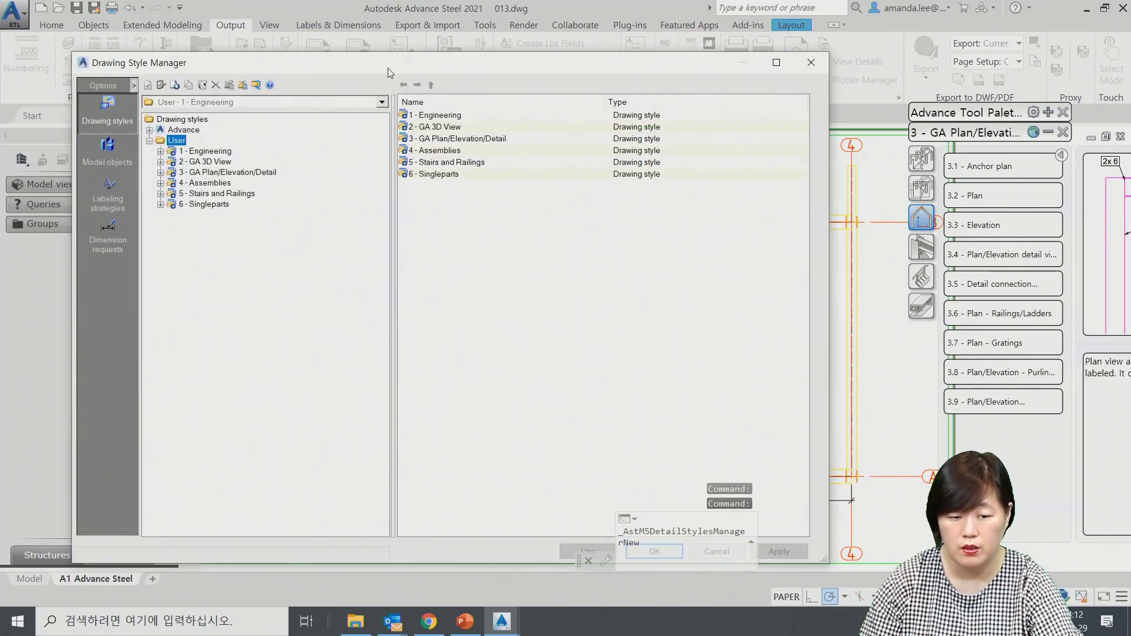
mouse_move(389, 72)
left_mouse_down()
mouse_move(247, 77)
mouse_move(221, 128)
left_mouse_up()
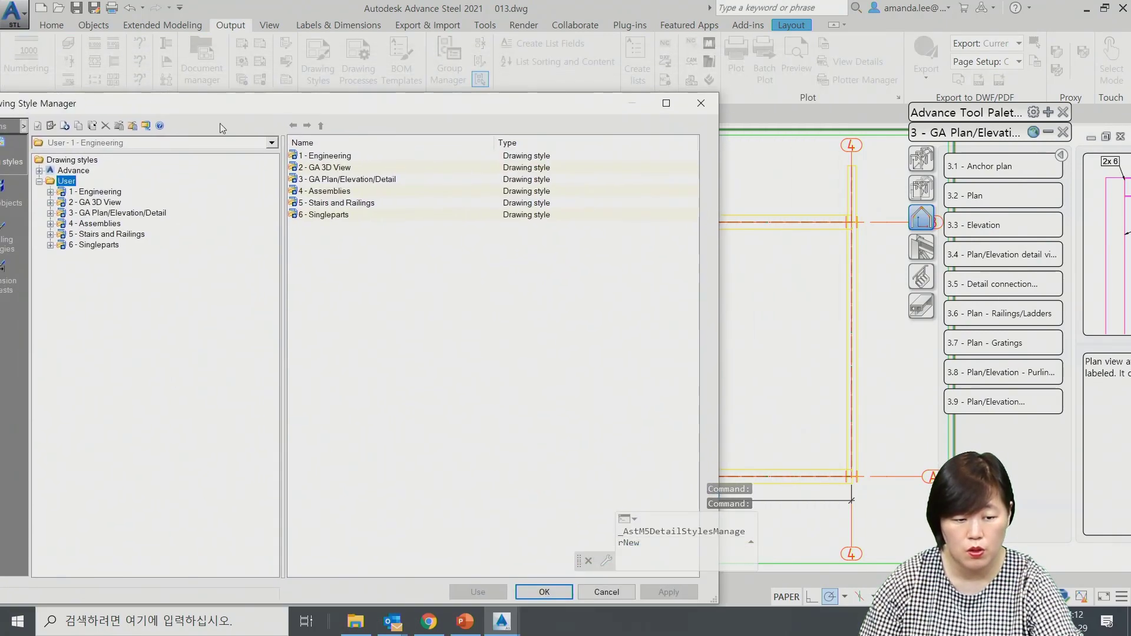
left_click(51, 213)
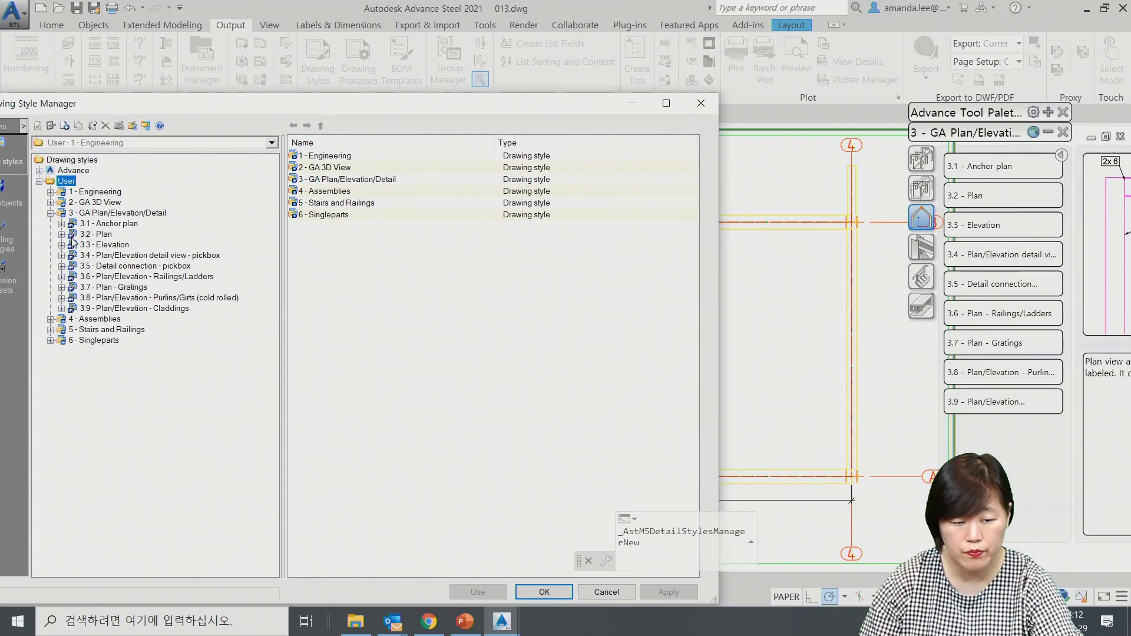
left_click(61, 234)
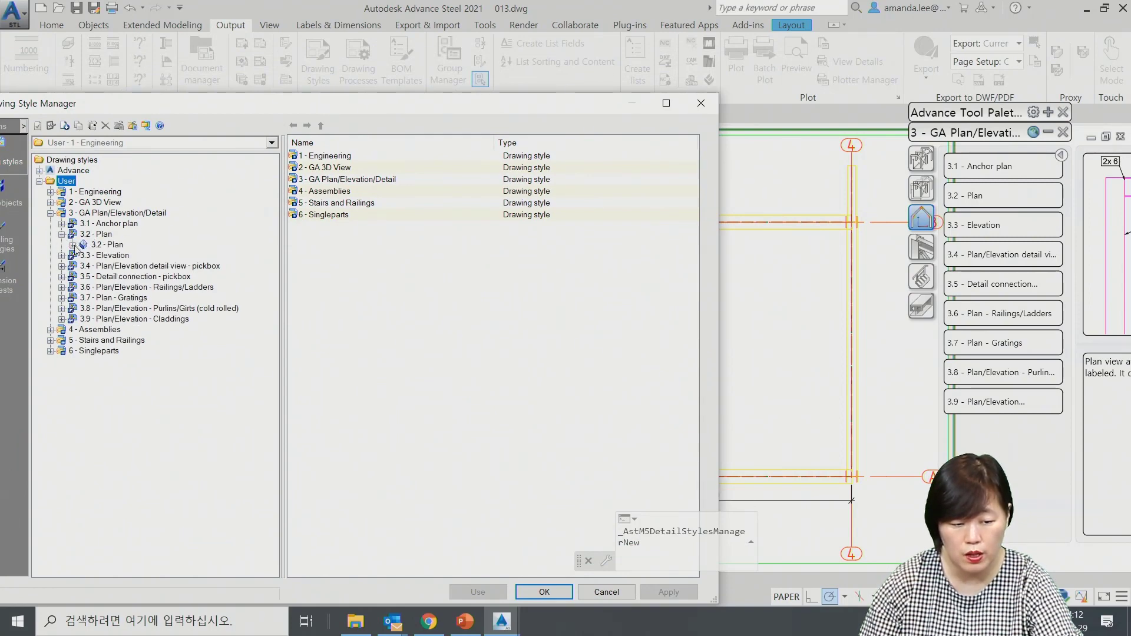
left_click(72, 245)
left_click(134, 267)
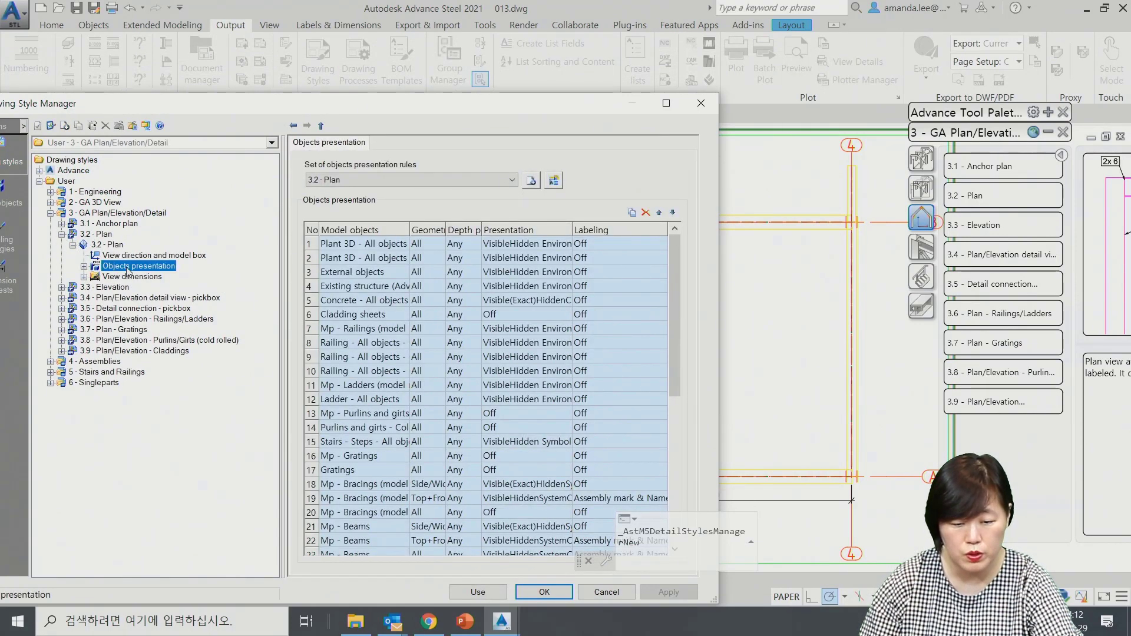
left_click(84, 267)
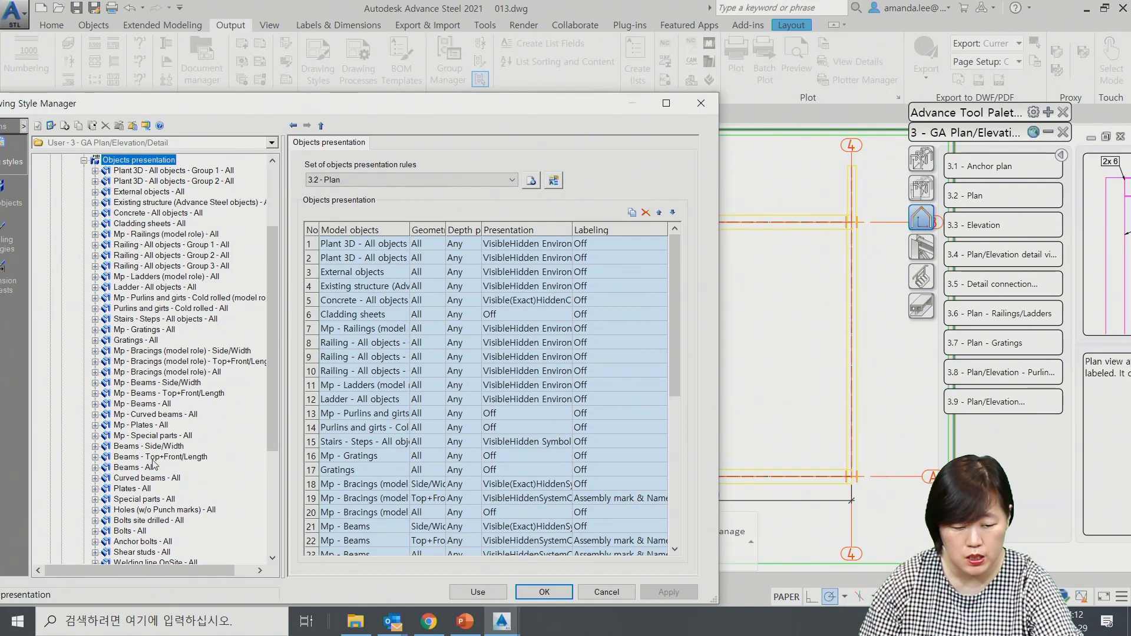
Open the Presentation definition of the Beams - All rule.
scroll(138, 448, "down", 1)
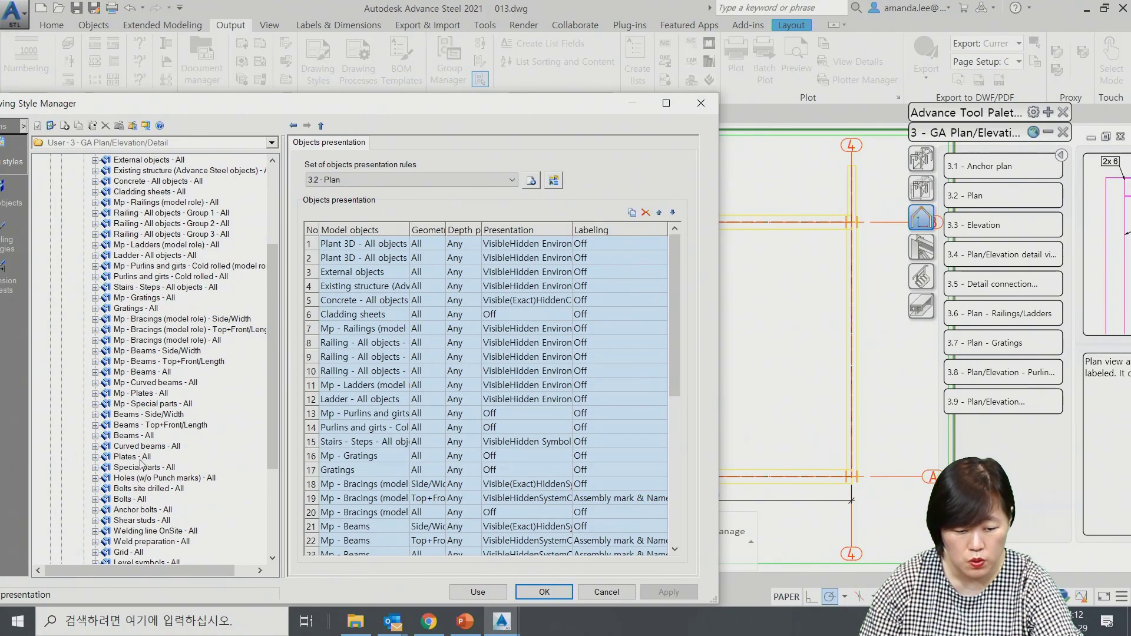
left_click(133, 436)
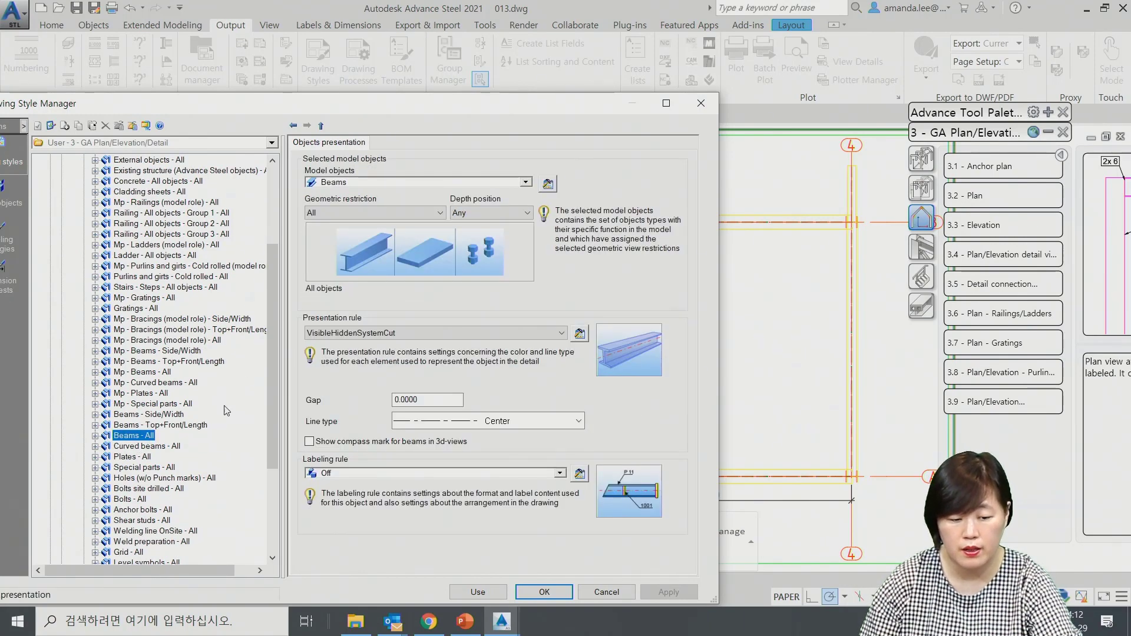
left_click(95, 436)
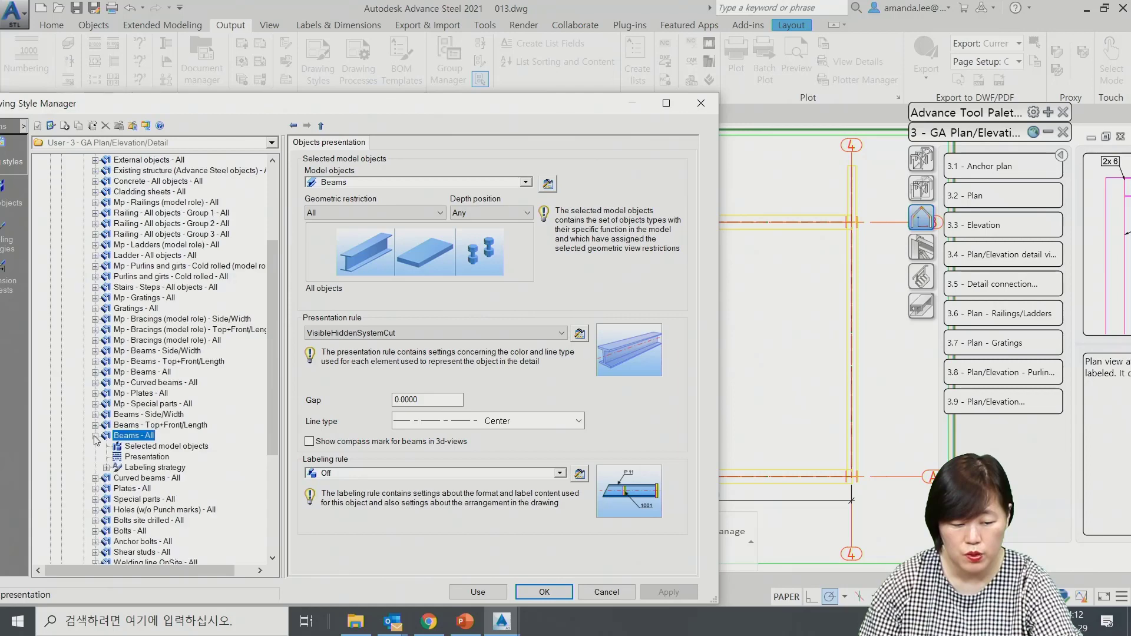
left_click(149, 457)
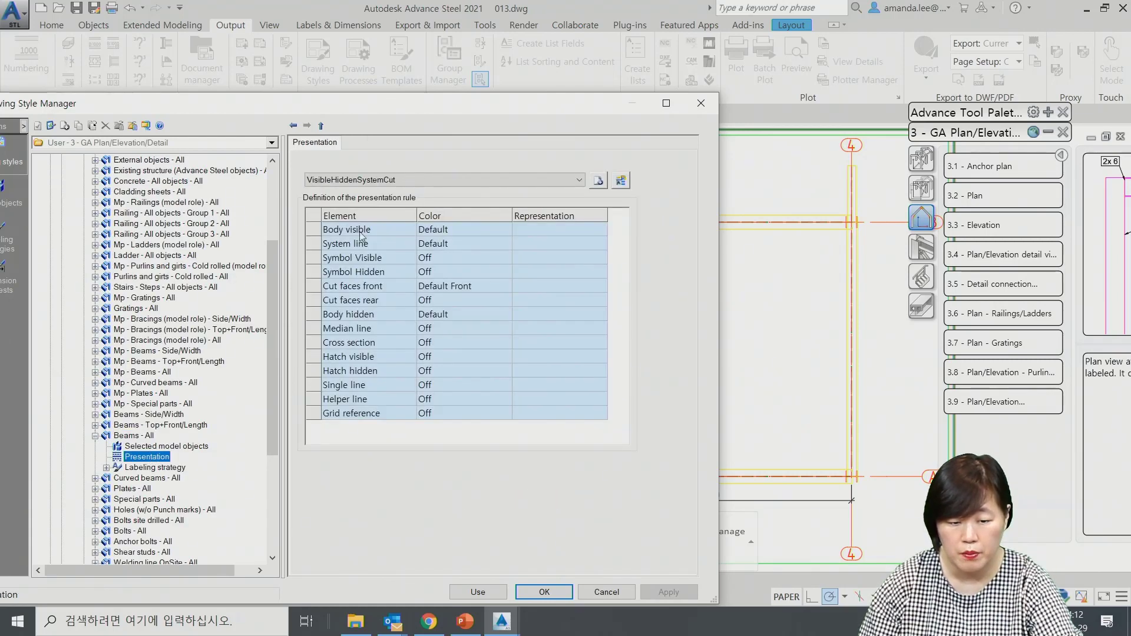
Set the Body visible element of the Beams - All presentation to Magenta with the SymbolCentered representation.
left_click(472, 231)
left_click(504, 231)
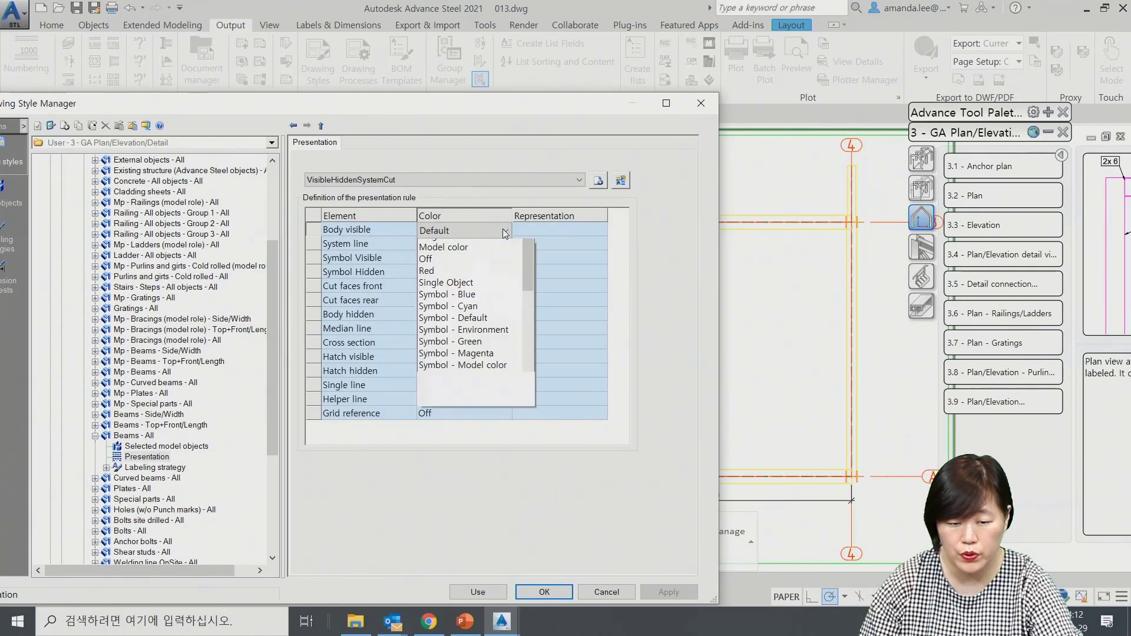
scroll(470, 433, "down", 5)
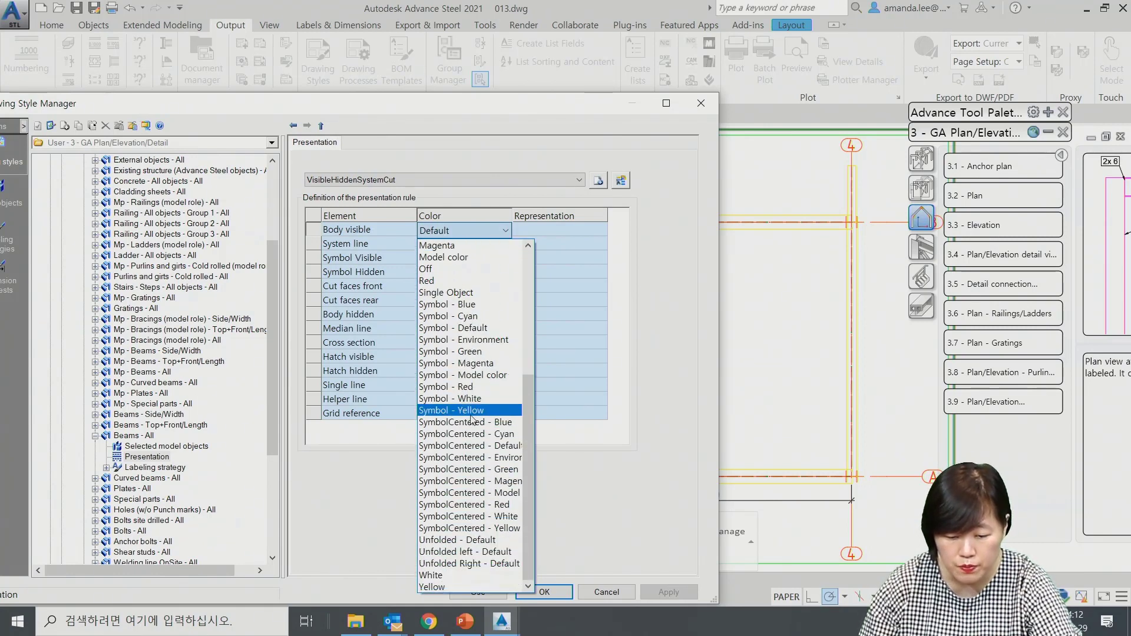
left_click(494, 482)
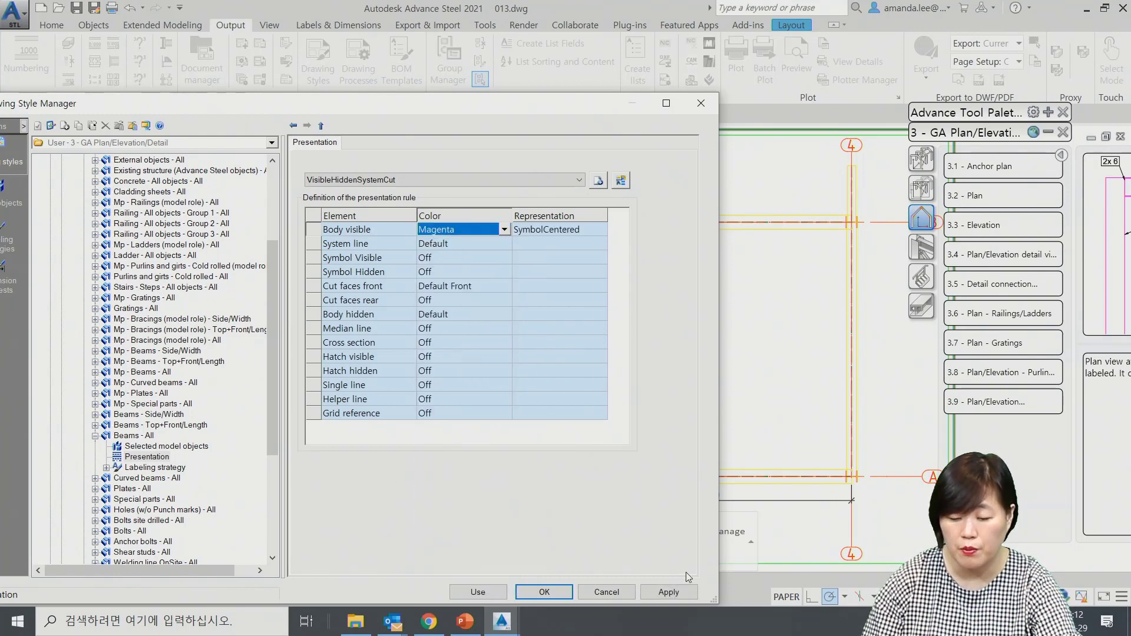
Apply the edited Beams - All presentation and use the 3.2 - Plan style on the plan view of 013.dwg.
left_click(665, 592)
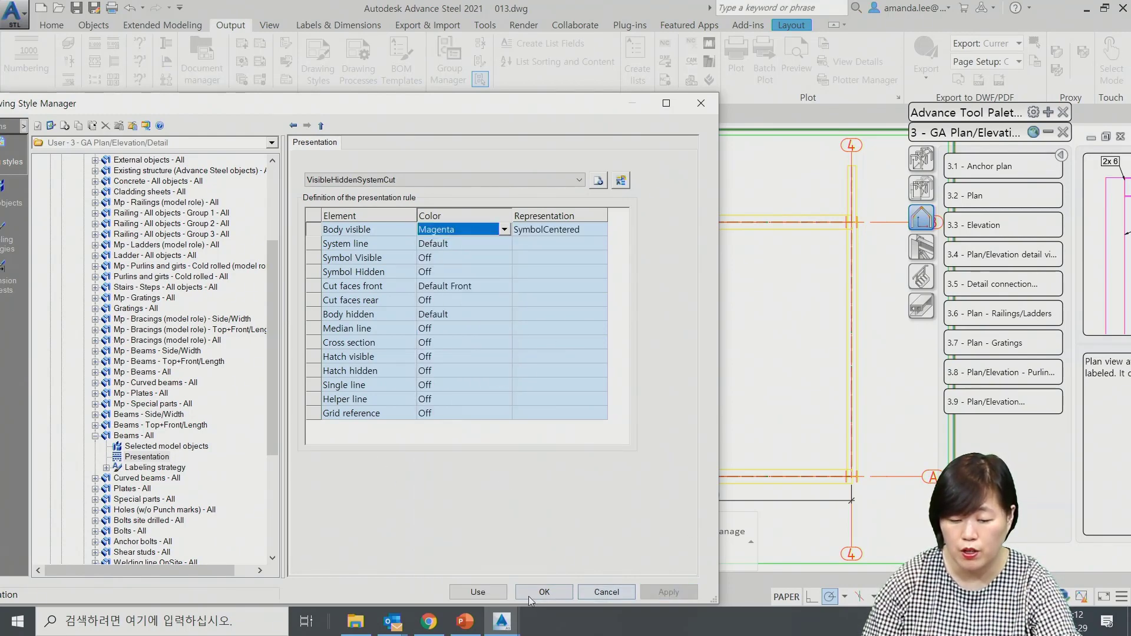
left_click(477, 592)
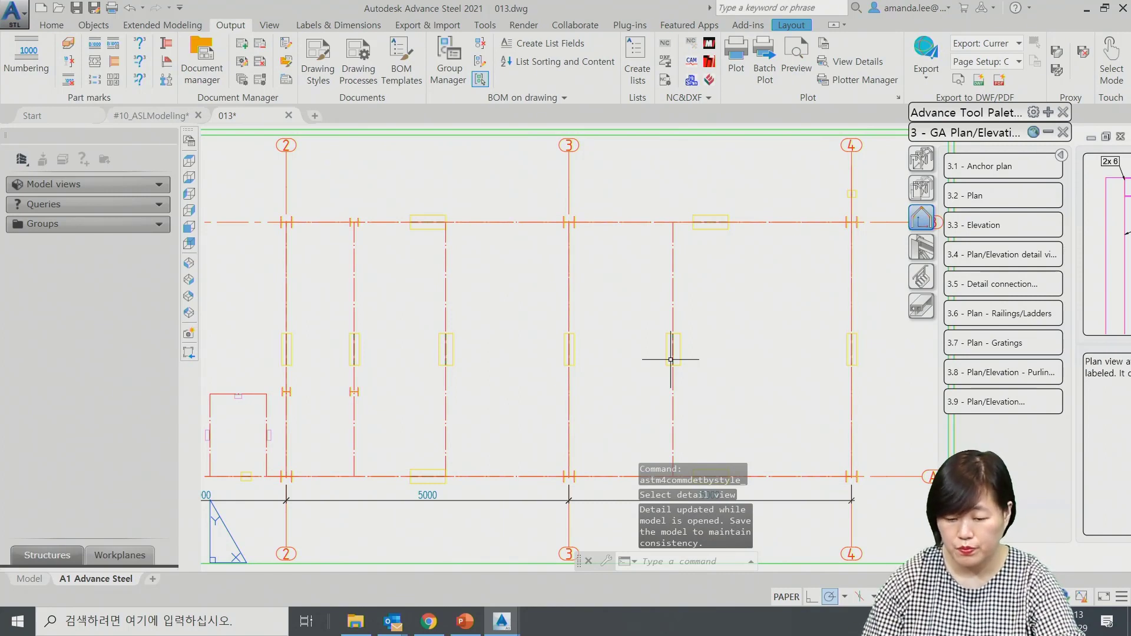
left_click(241, 79)
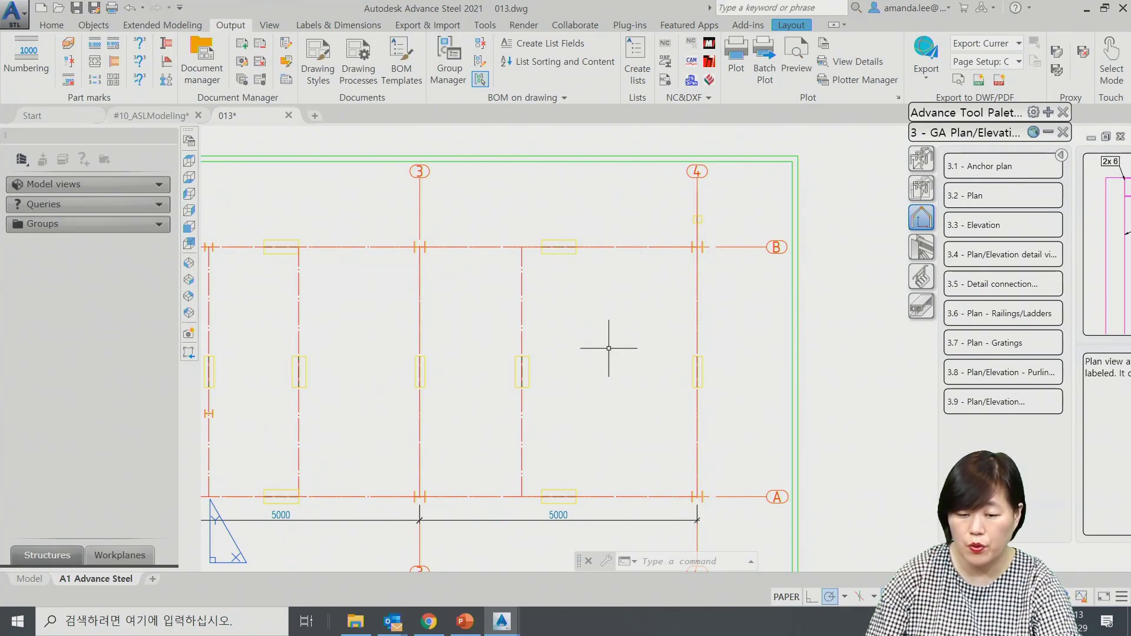
scroll(609, 348, "down", 3)
scroll(517, 374, "down", 3)
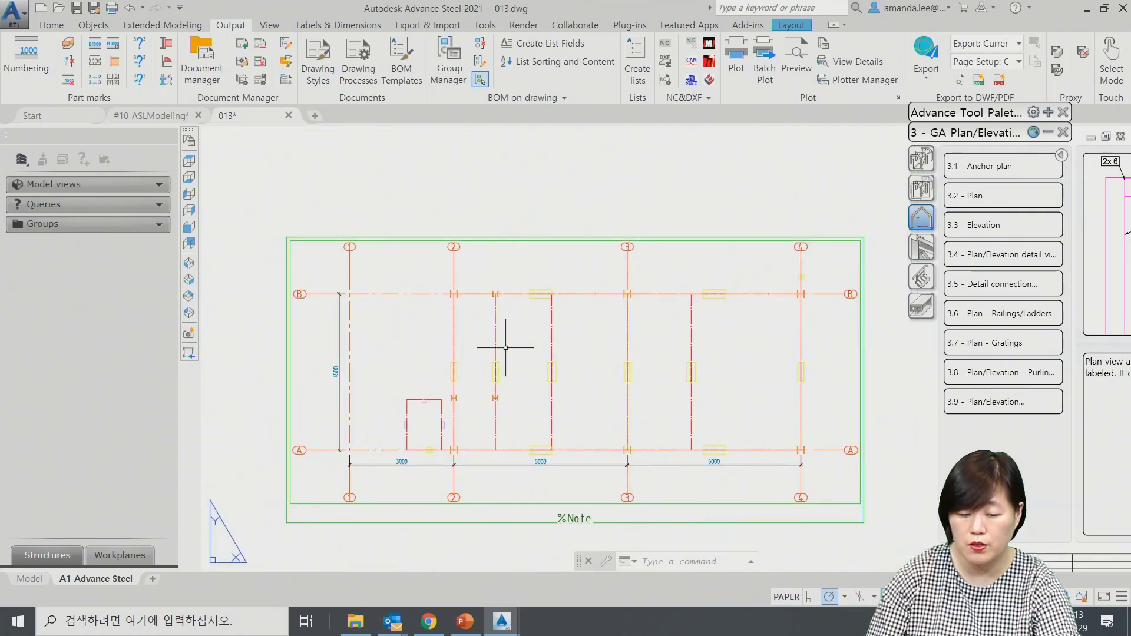
scroll(687, 356, "up", 2)
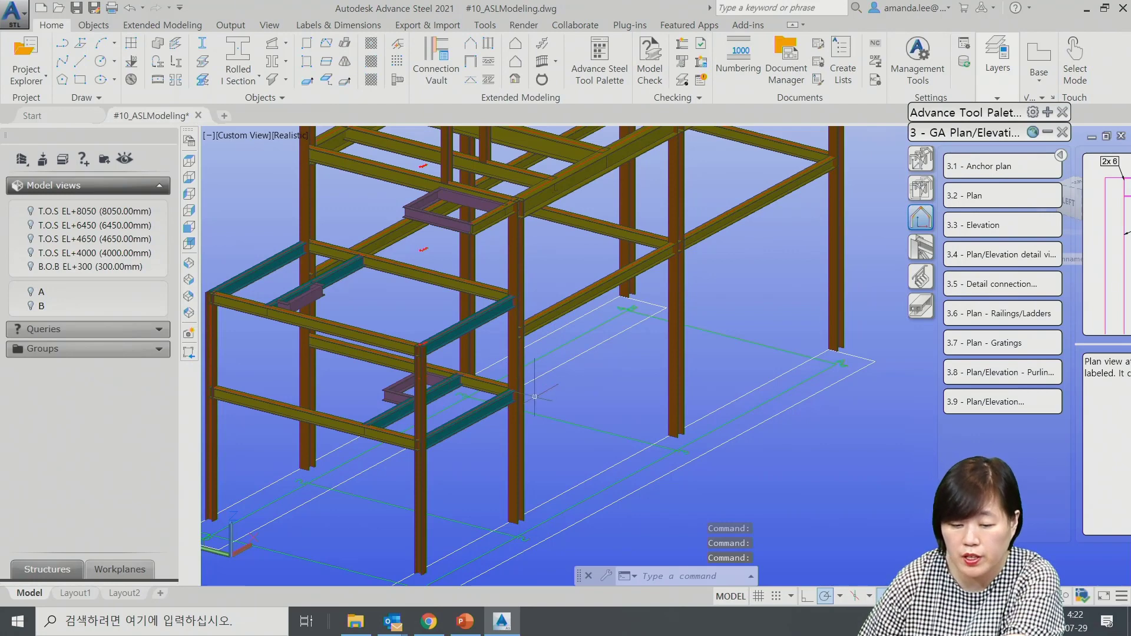
Move the UCS origin in the model to the base of the front column at grid line 2.
middle_click_drag(535, 397, 578, 351)
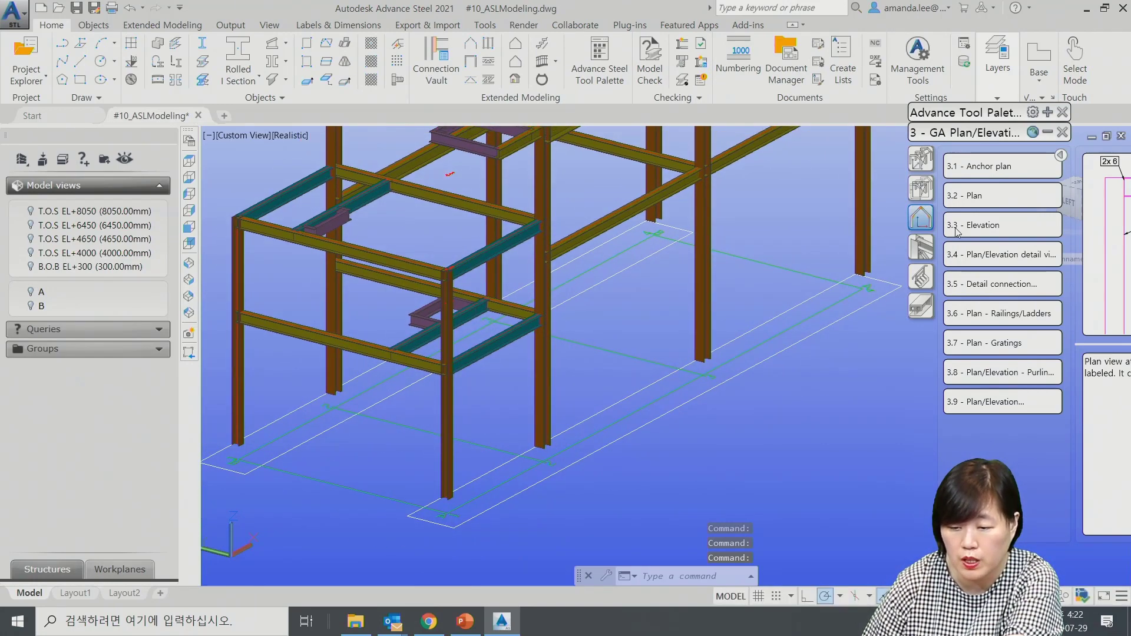
left_click(1048, 132)
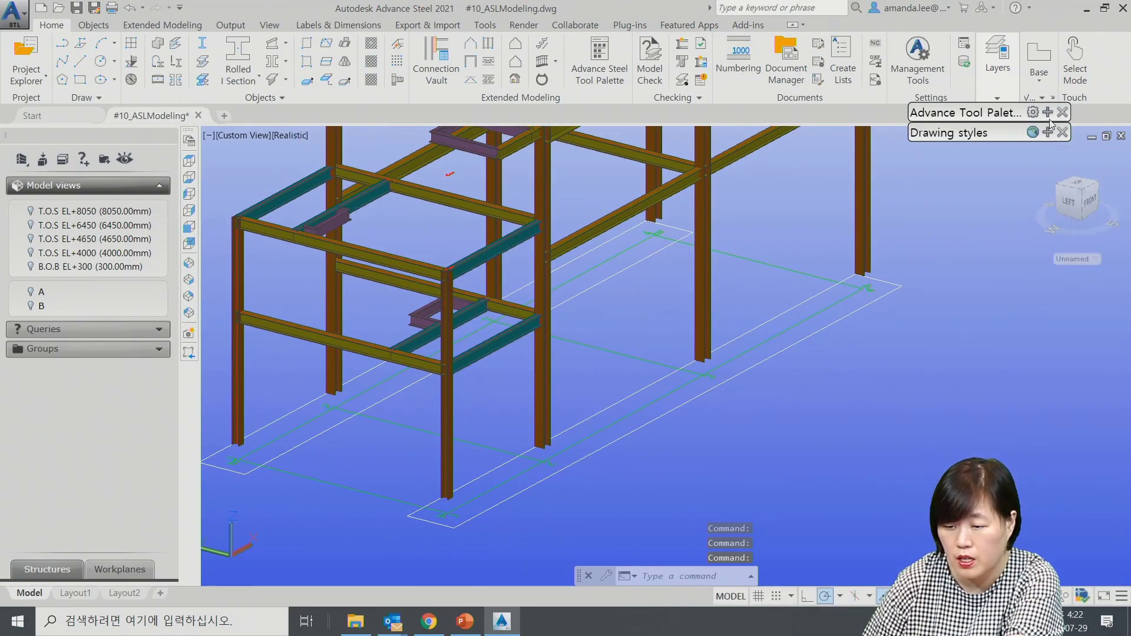
left_click(1048, 112)
left_click(963, 152)
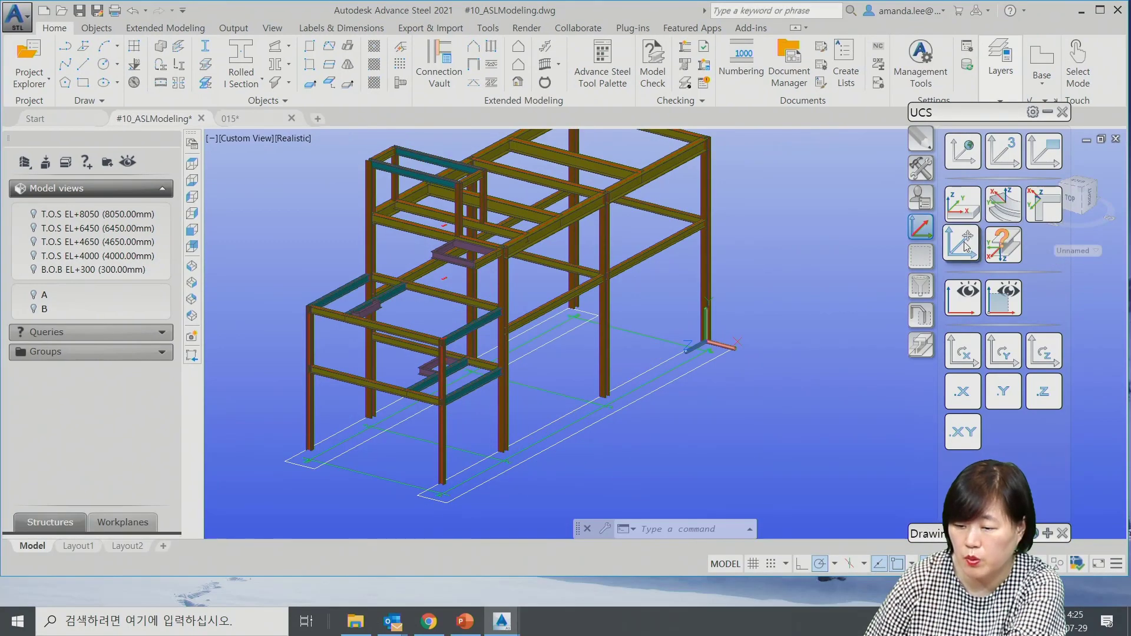
left_click(966, 246)
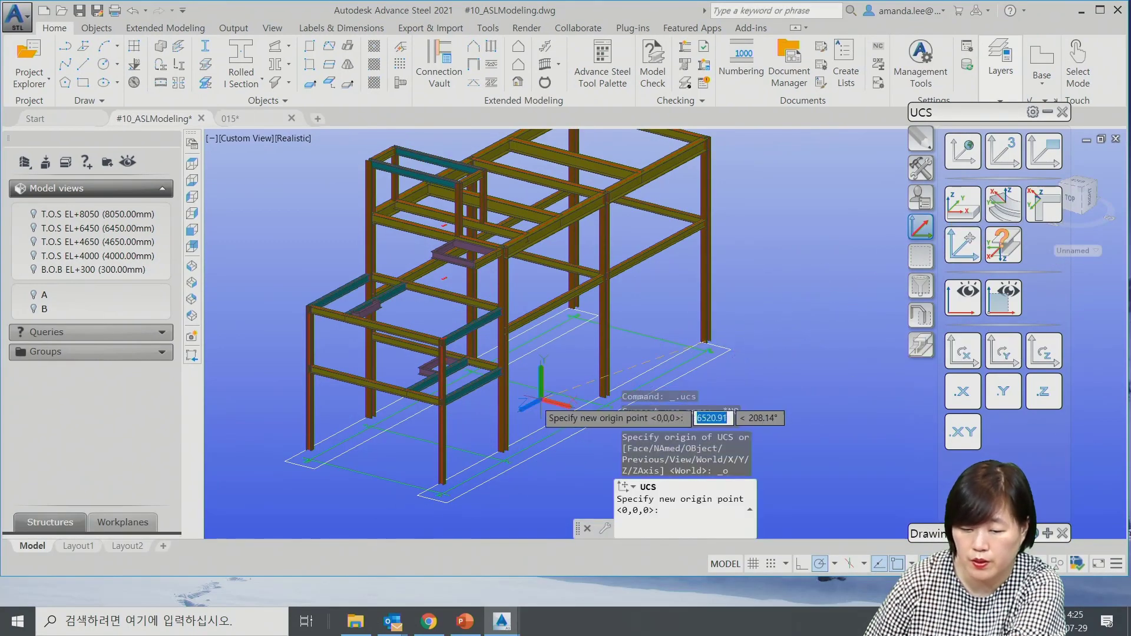
left_click(503, 451)
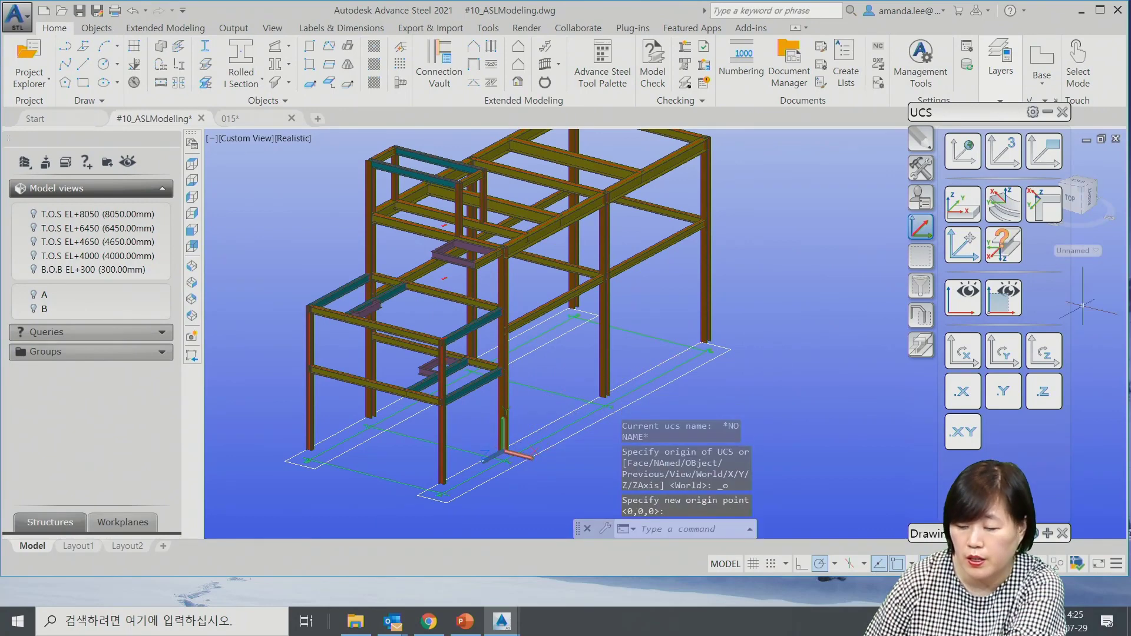
Create an elevation detail at the current UCS with the 3.3 - Elevation style and the ASDETPROTO-A1 prototype.
left_click(1048, 112)
left_click(1046, 132)
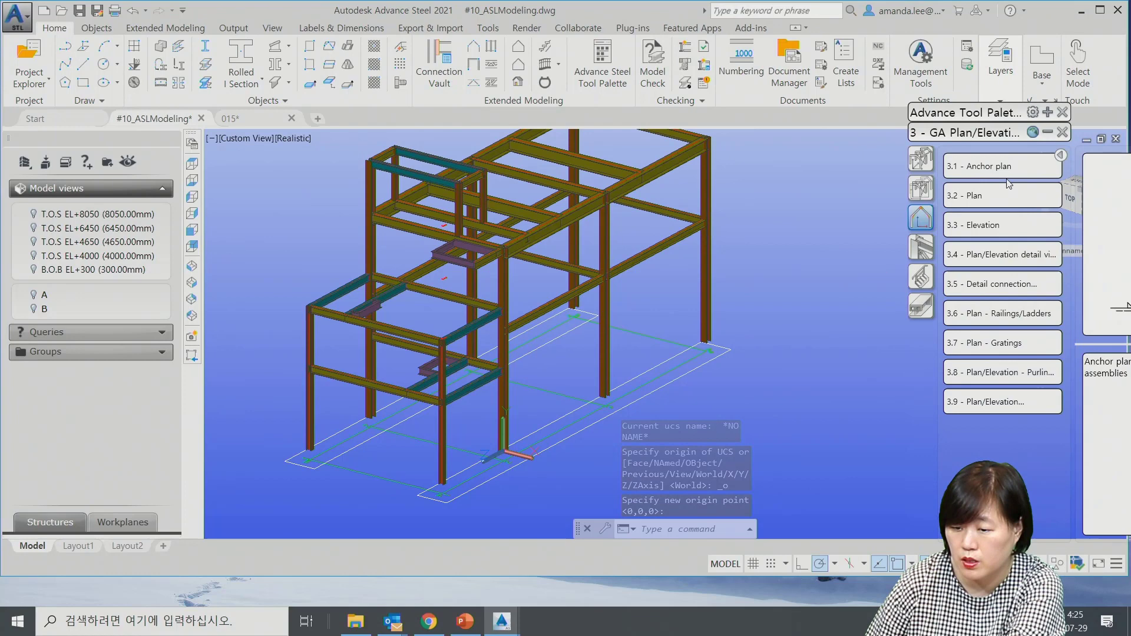
left_click(1003, 228)
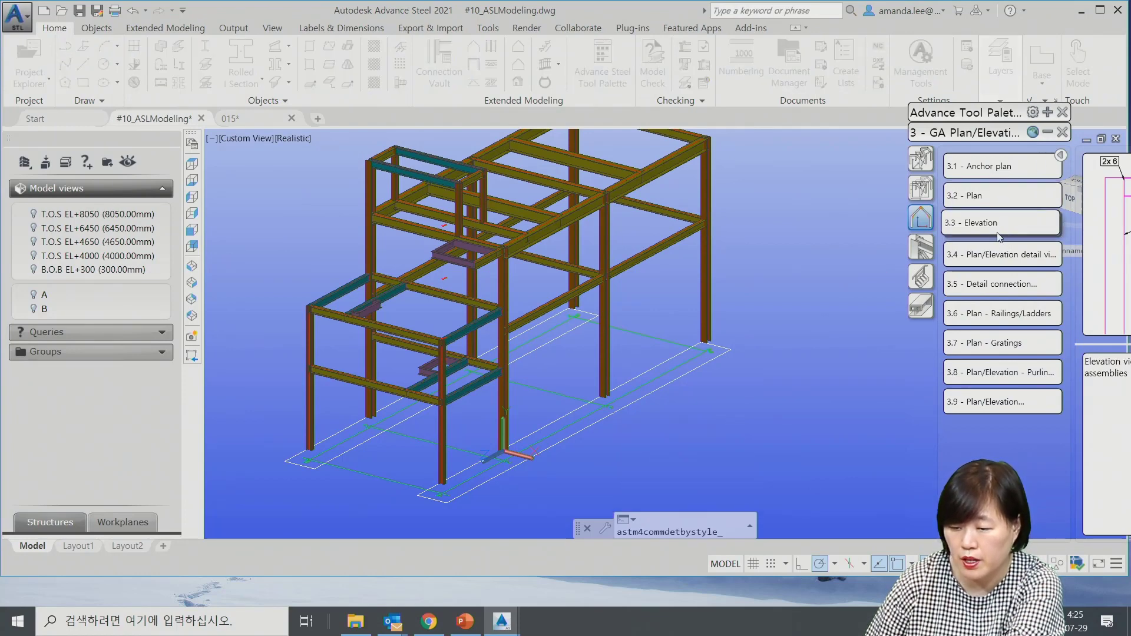
left_click(536, 272)
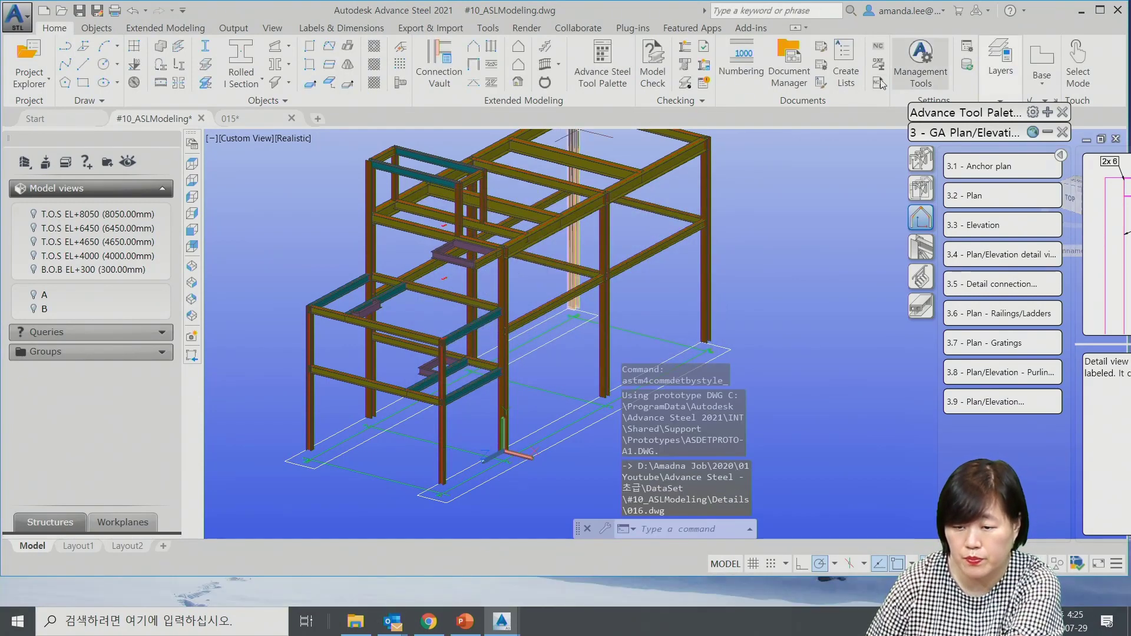
Open the detail 016.dwg from the Document Manager to examine its elevation, and return to the #10_ASLModeling model.
left_click(790, 65)
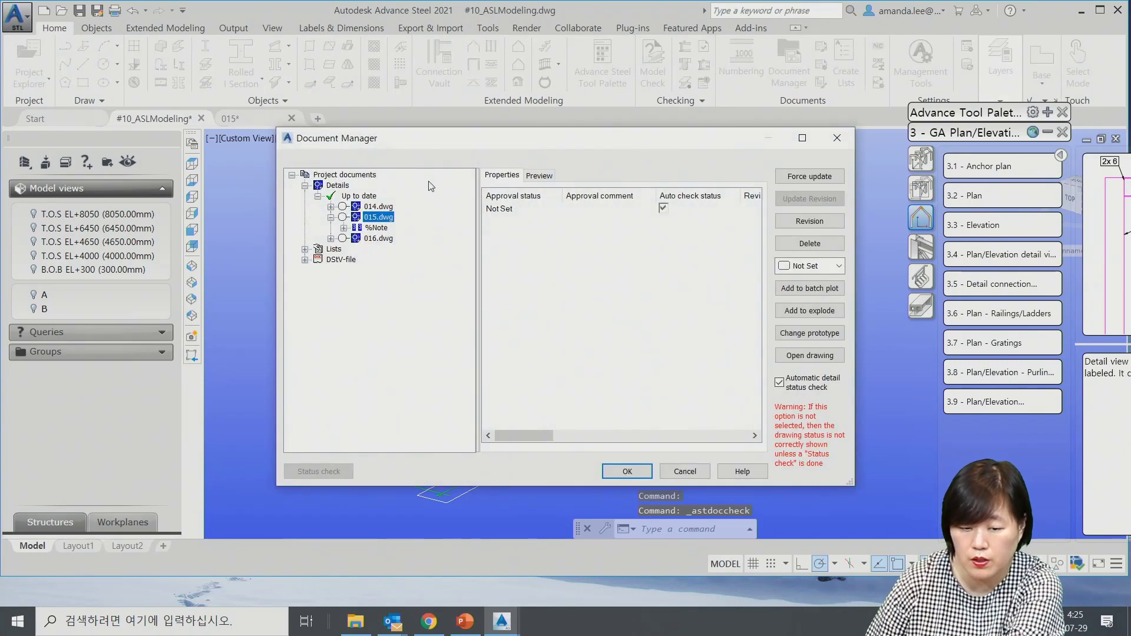
double_click(375, 238)
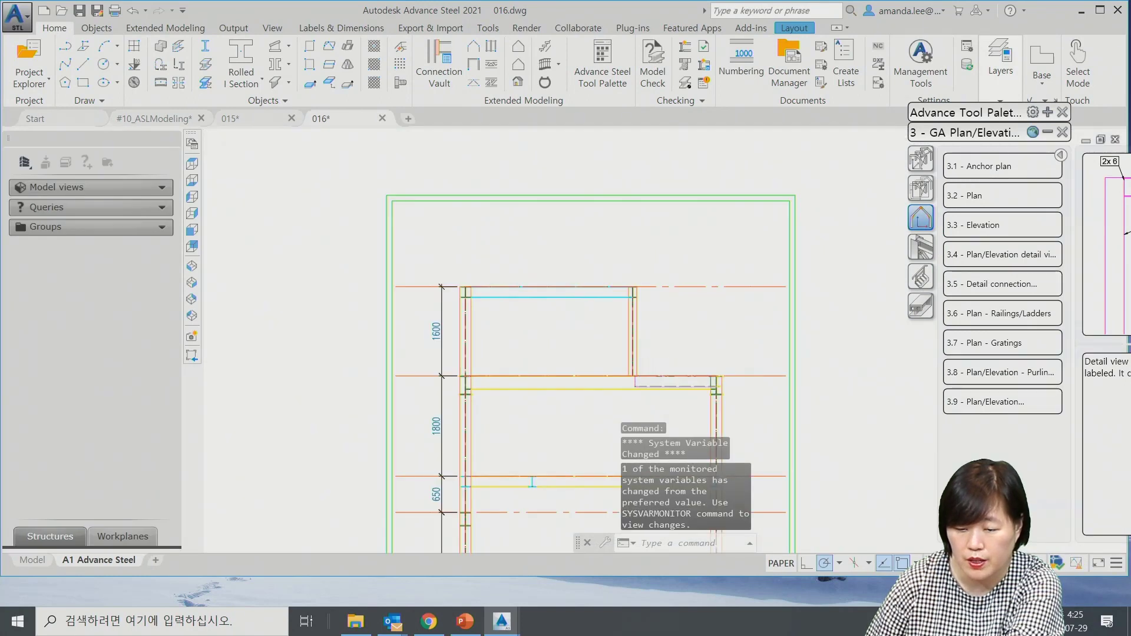
scroll(678, 290, "up", 2)
scroll(528, 307, "up", 2)
middle_click_drag(531, 312, 345, 179)
scroll(455, 280, "down", 6)
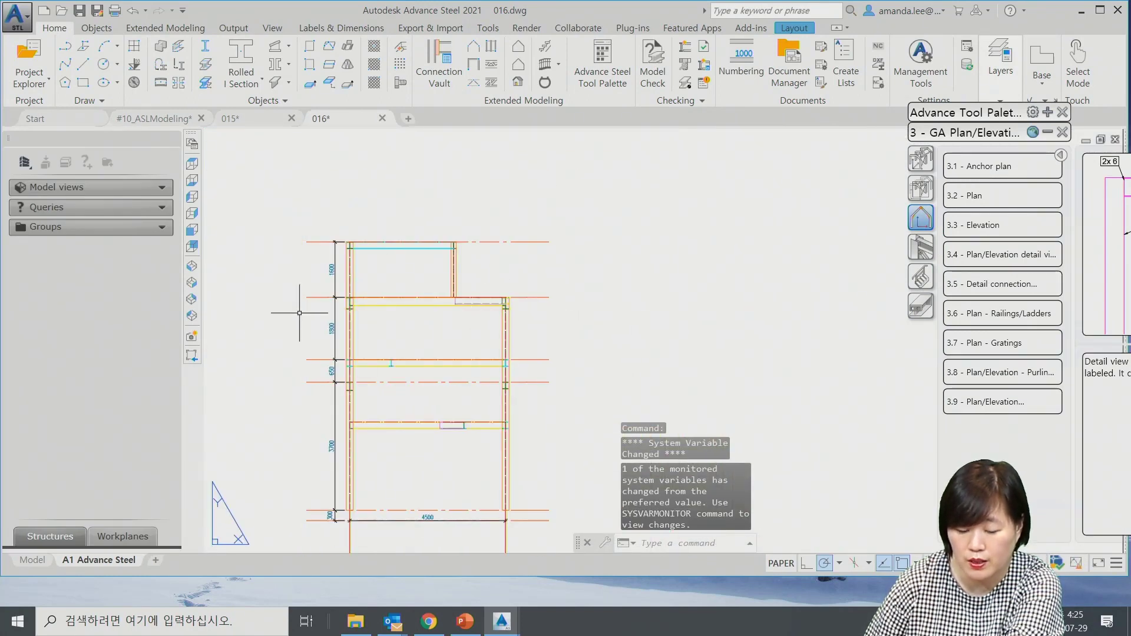
middle_click_drag(434, 349, 510, 253)
middle_click_drag(572, 308, 578, 366)
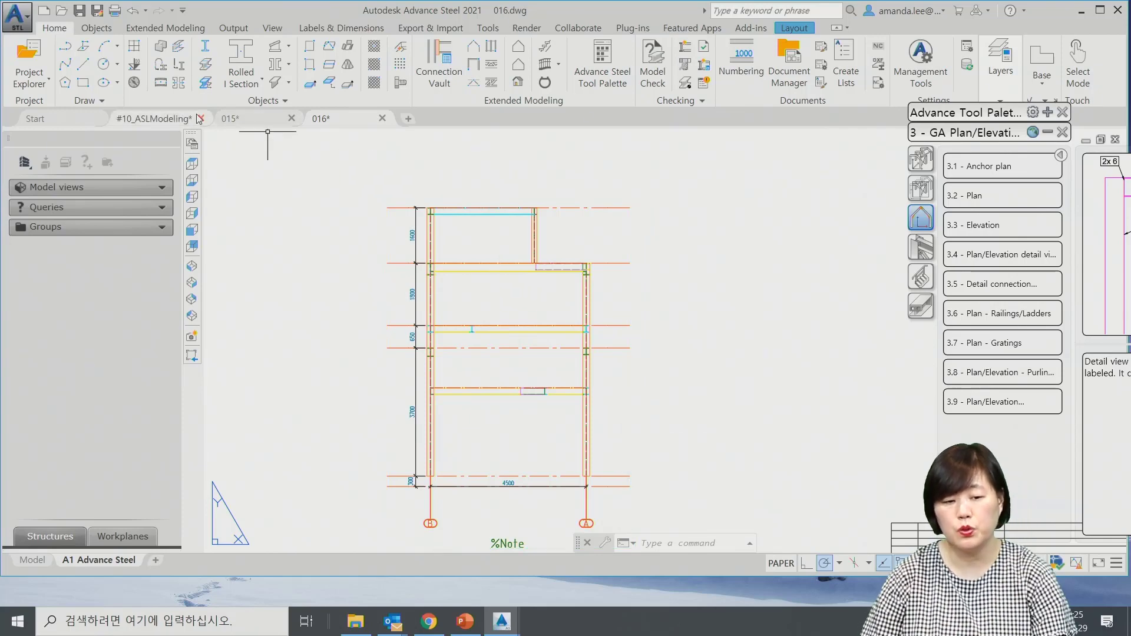
left_click(154, 118)
middle_click_drag(532, 379, 550, 431)
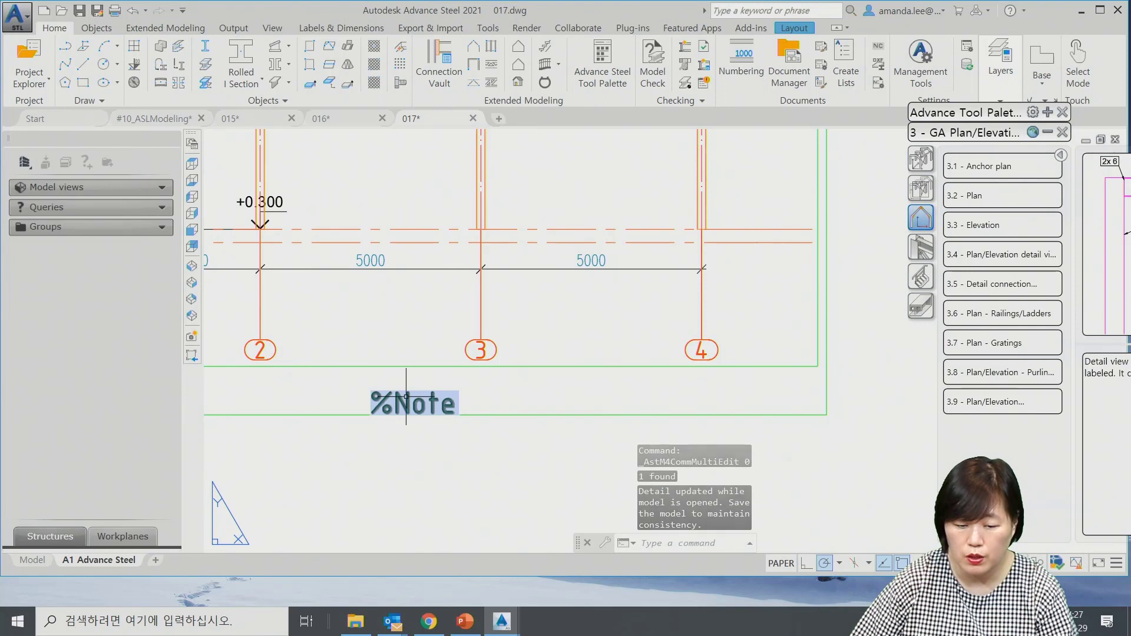
Replace the %Note title under the elevation in 017.dwg with "A" Elevation Plan.
double_click(414, 399)
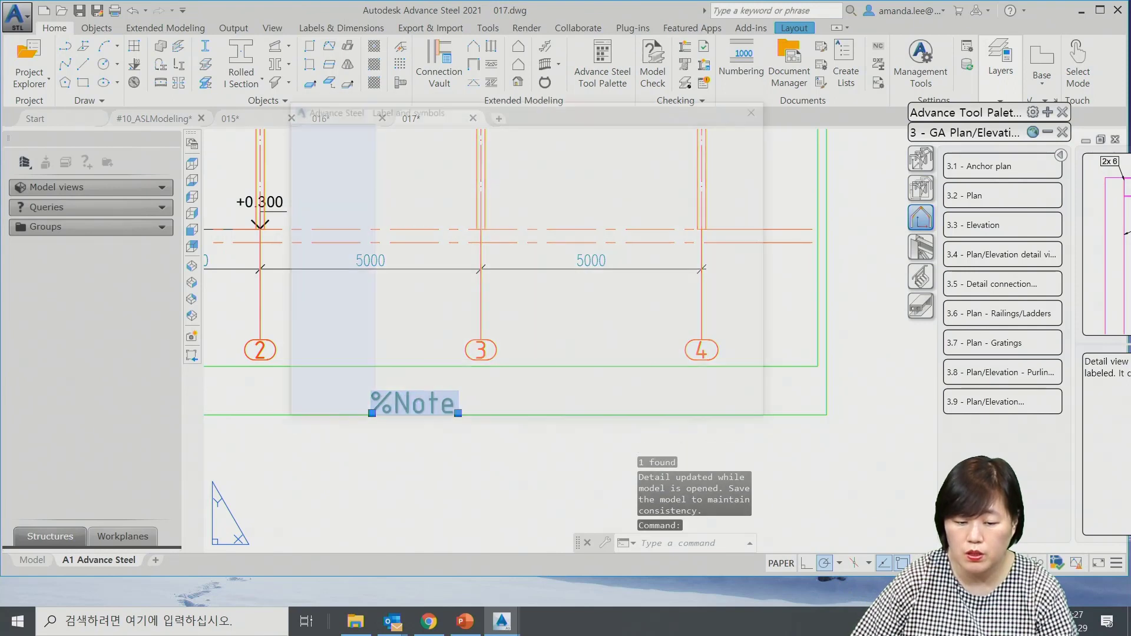
left_click_drag(560, 242, 302, 216)
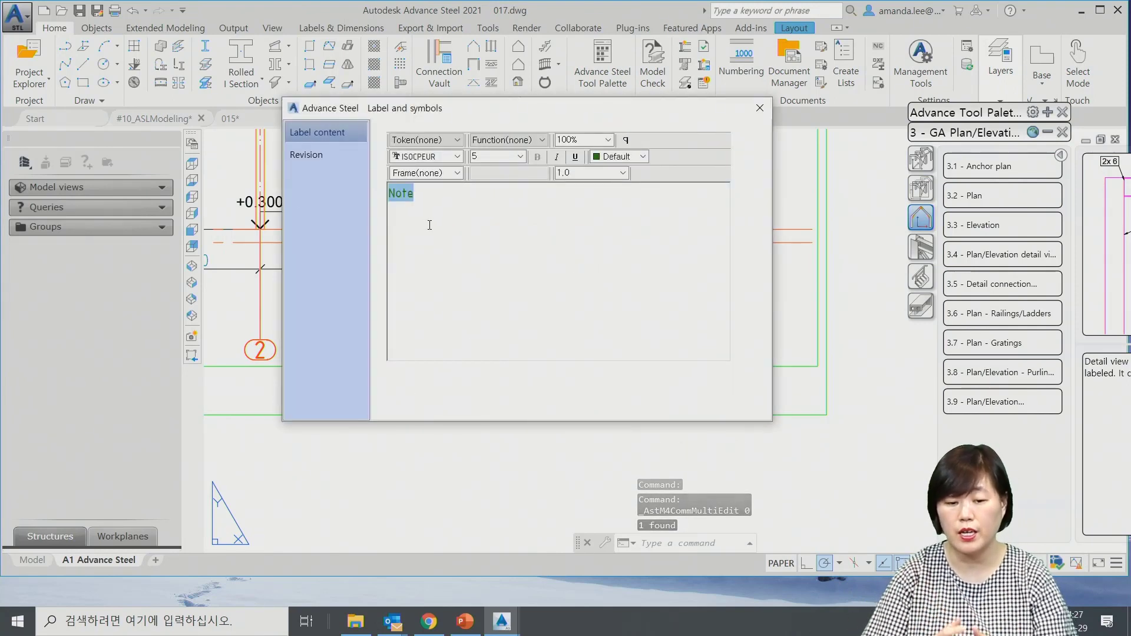
type("\"")
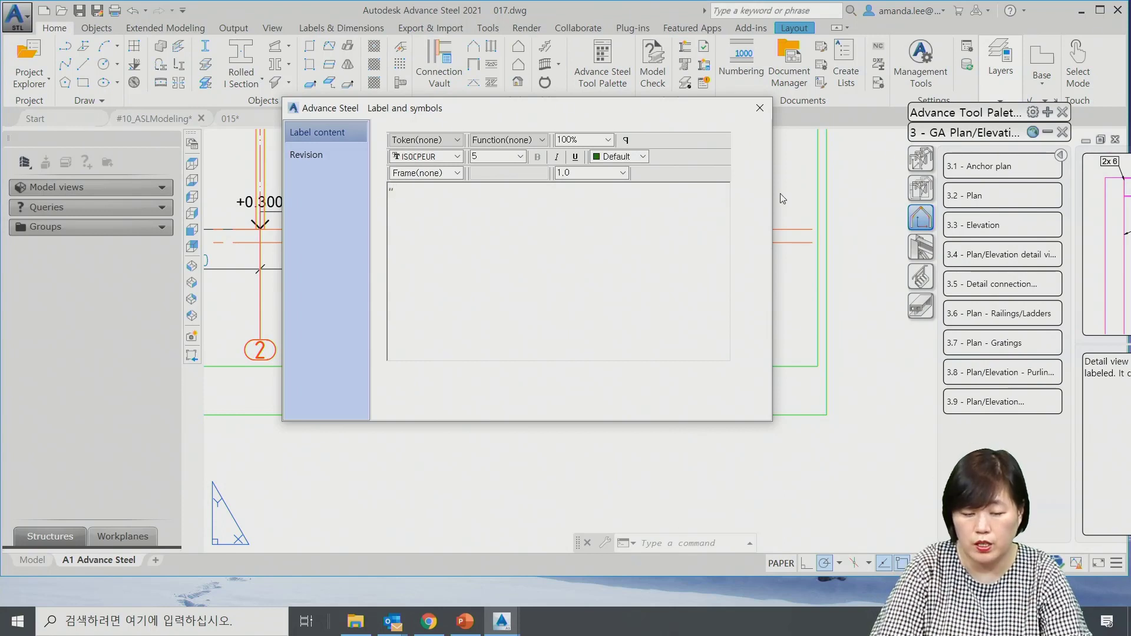
type("A\" E")
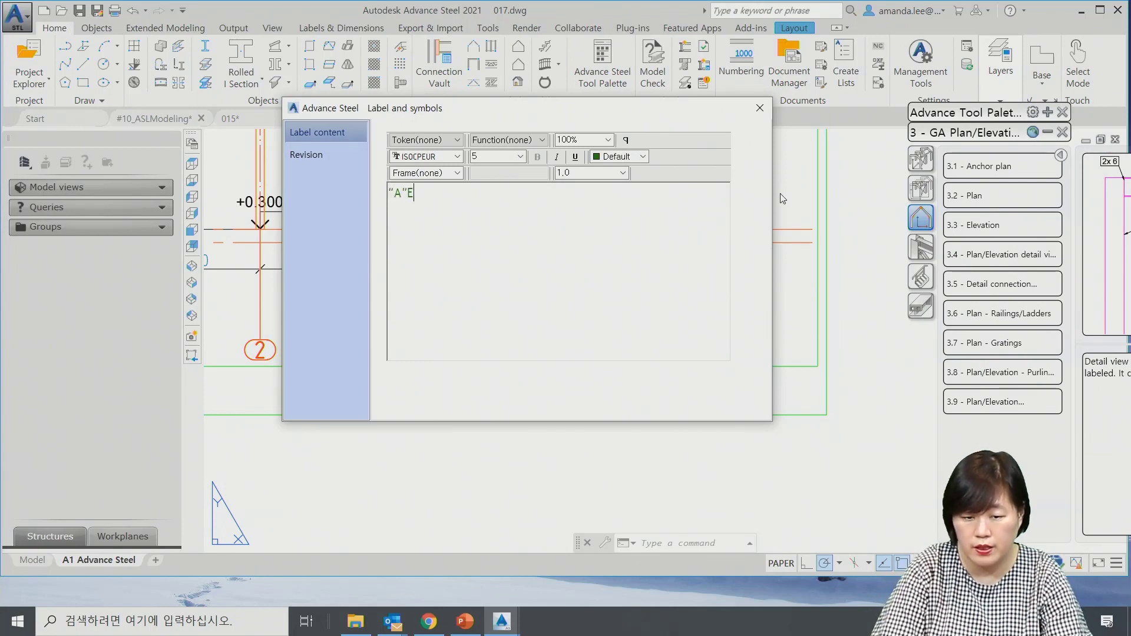
type("levation")
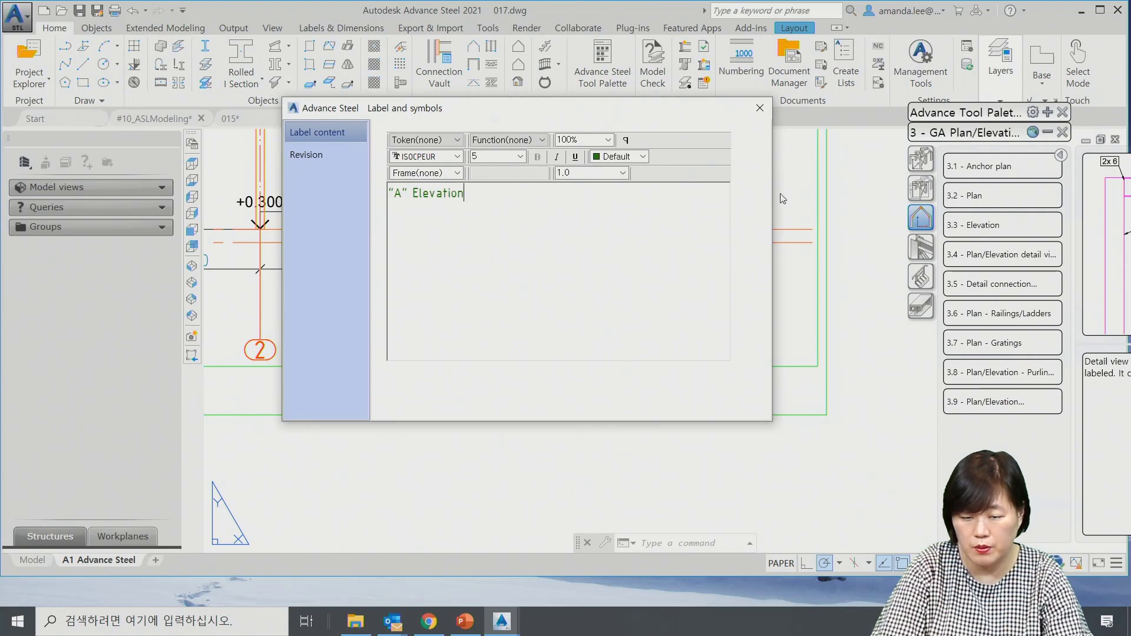
key("BackSpace")
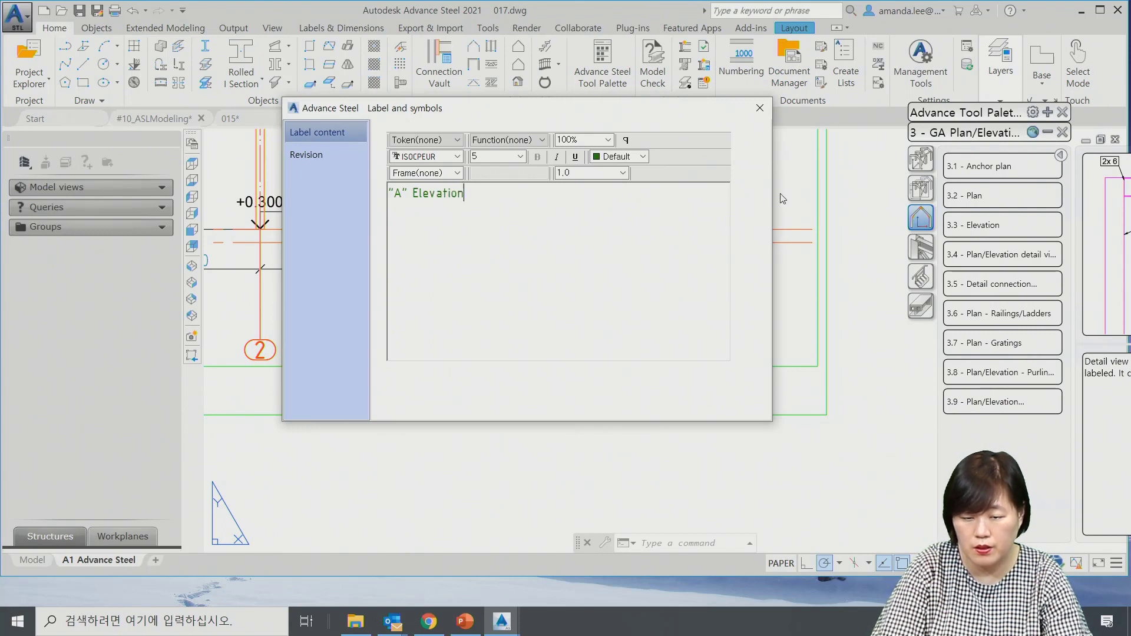
type("n Plan")
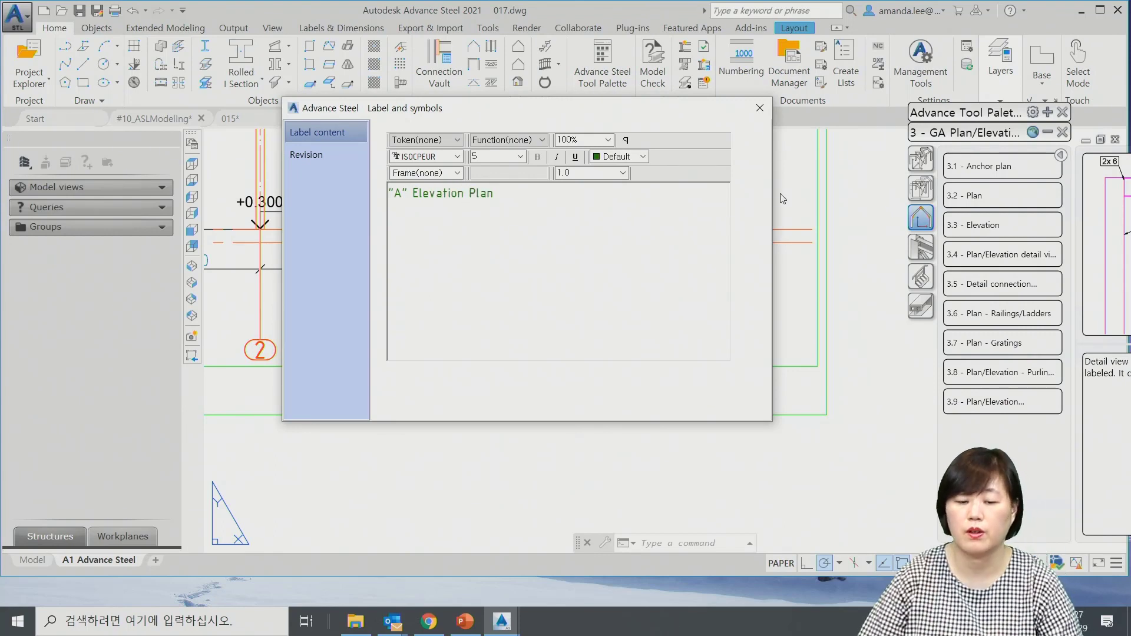
key("Escape")
Examine the titled elevation and its placement on the A1 sheet of 017.dwg.
scroll(539, 386, "down", 4)
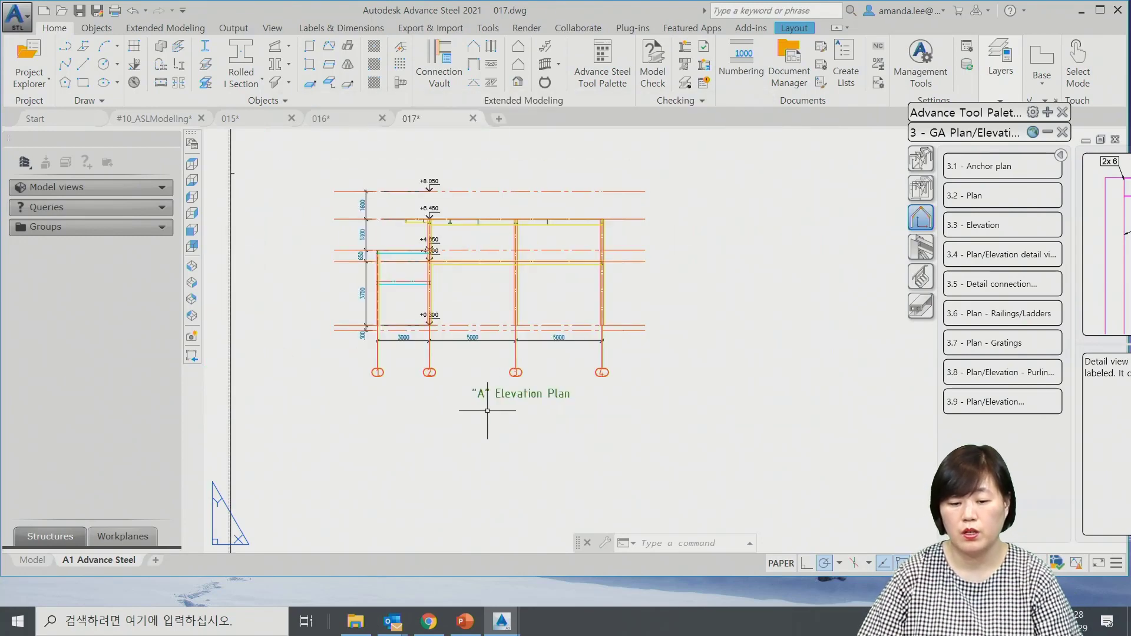
scroll(606, 424, "down", 4)
middle_click_drag(699, 354, 614, 342)
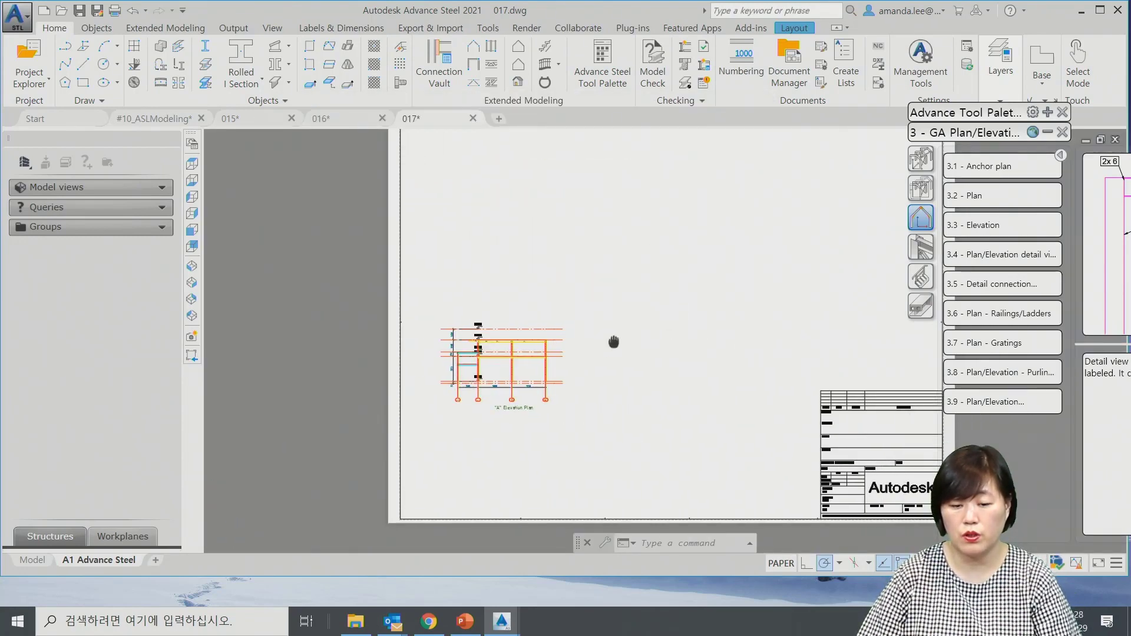
scroll(518, 351, "up", 6)
key("Escape")
key("Escape")
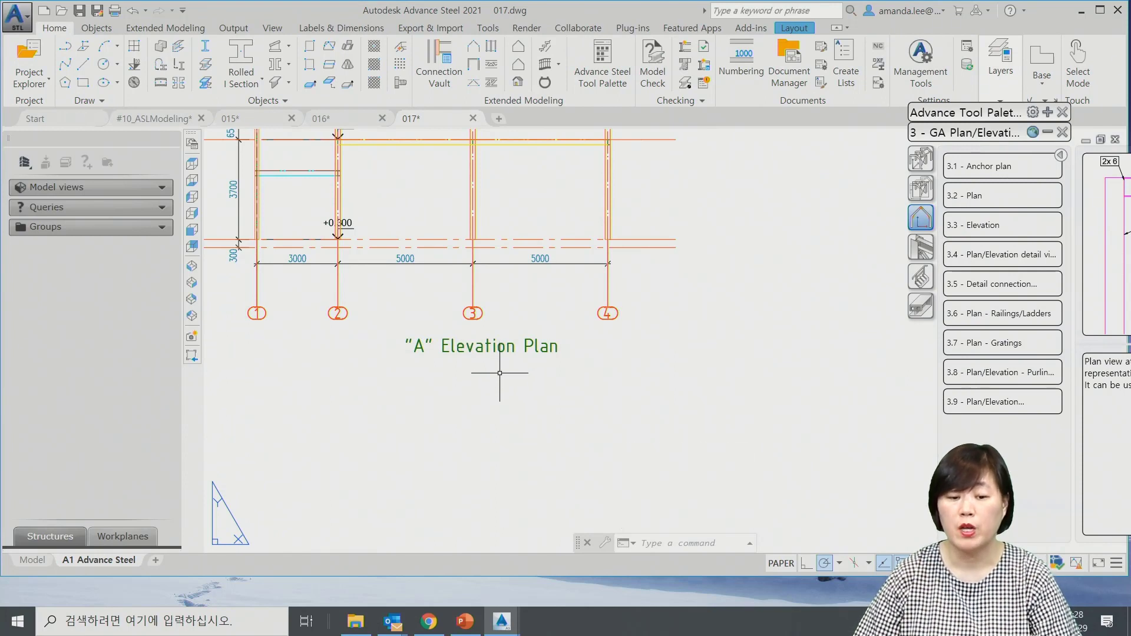
scroll(500, 373, "down", 3)
middle_click_drag(652, 384, 558, 393)
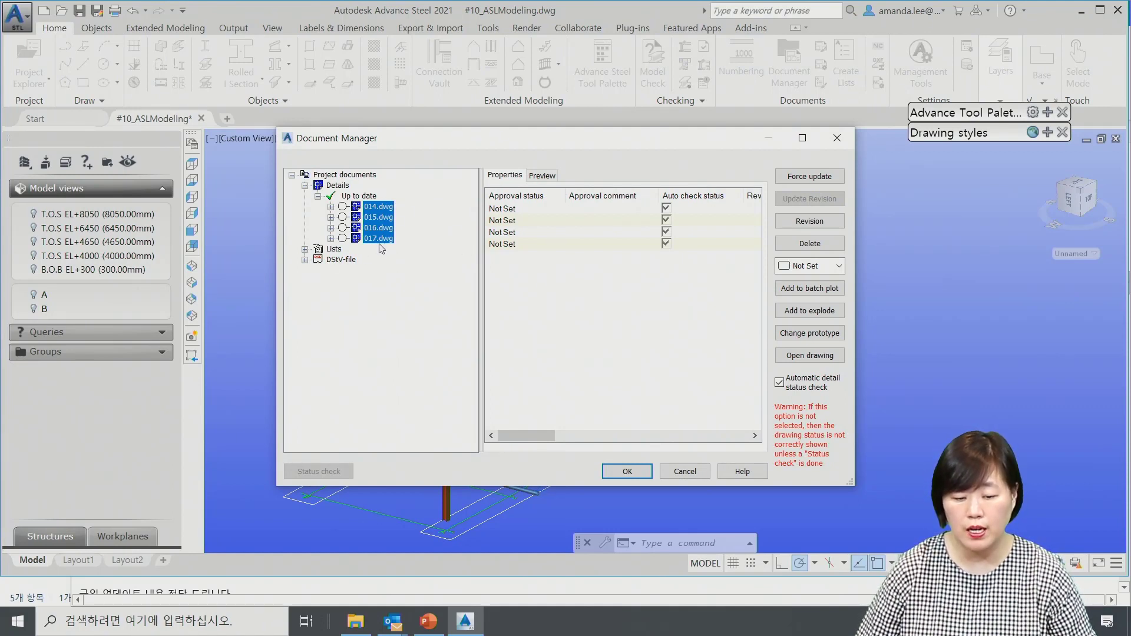
Add the details 014.dwg to 017.dwg to the batch plot and expand the Batch plot list.
left_click(838, 295)
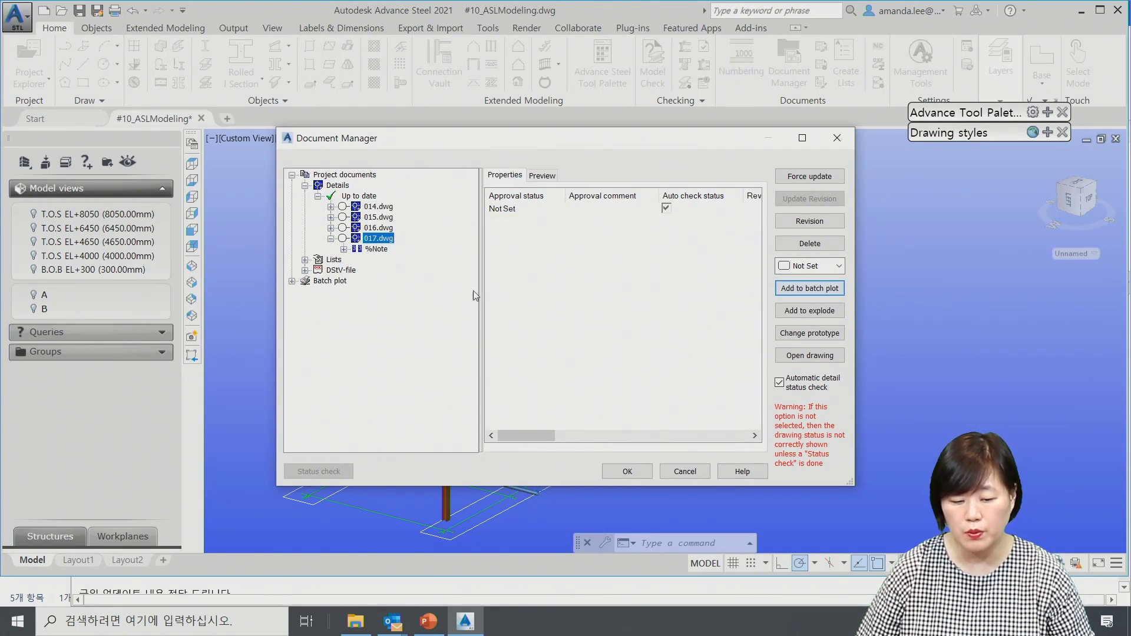
left_click(293, 282)
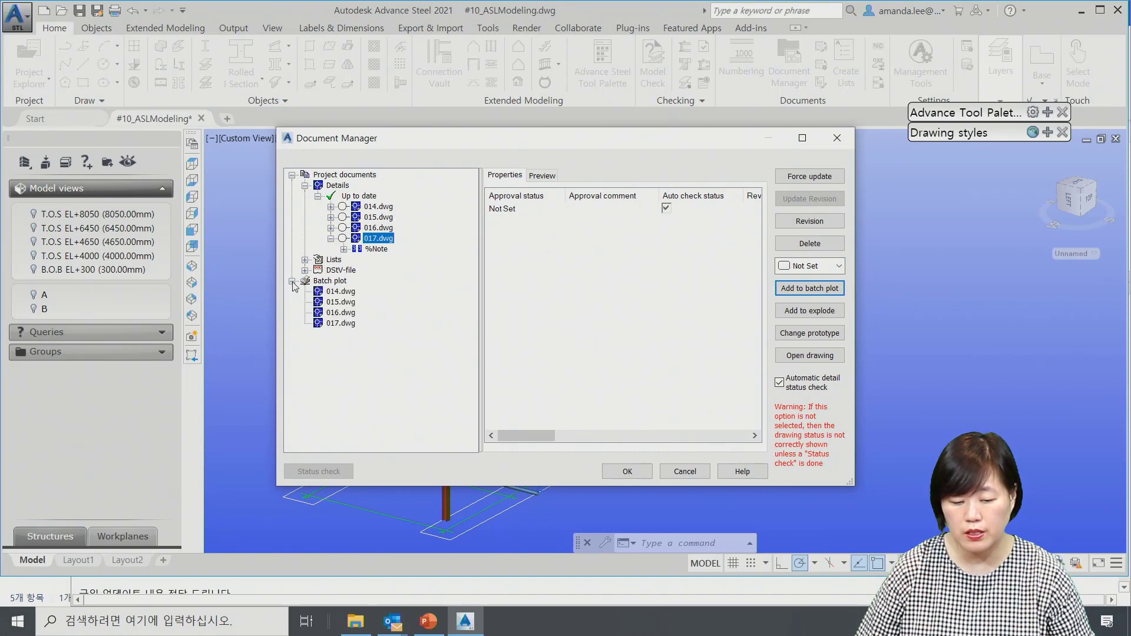
Examine the plot devices available for the batch plot without choosing a different plotter.
right_click(341, 283)
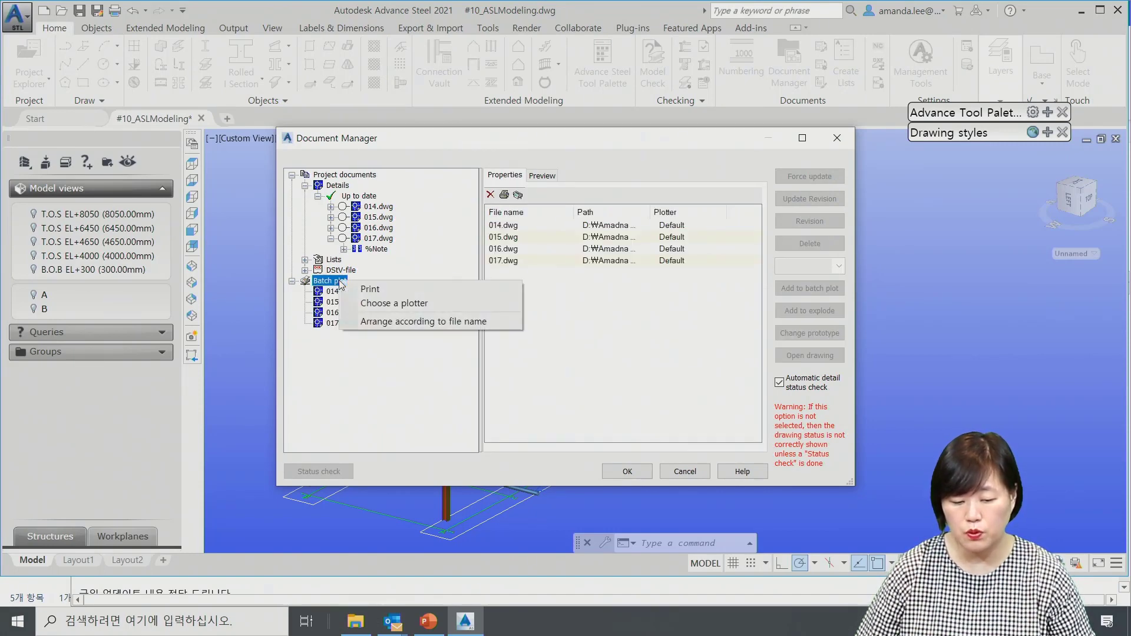
left_click(444, 302)
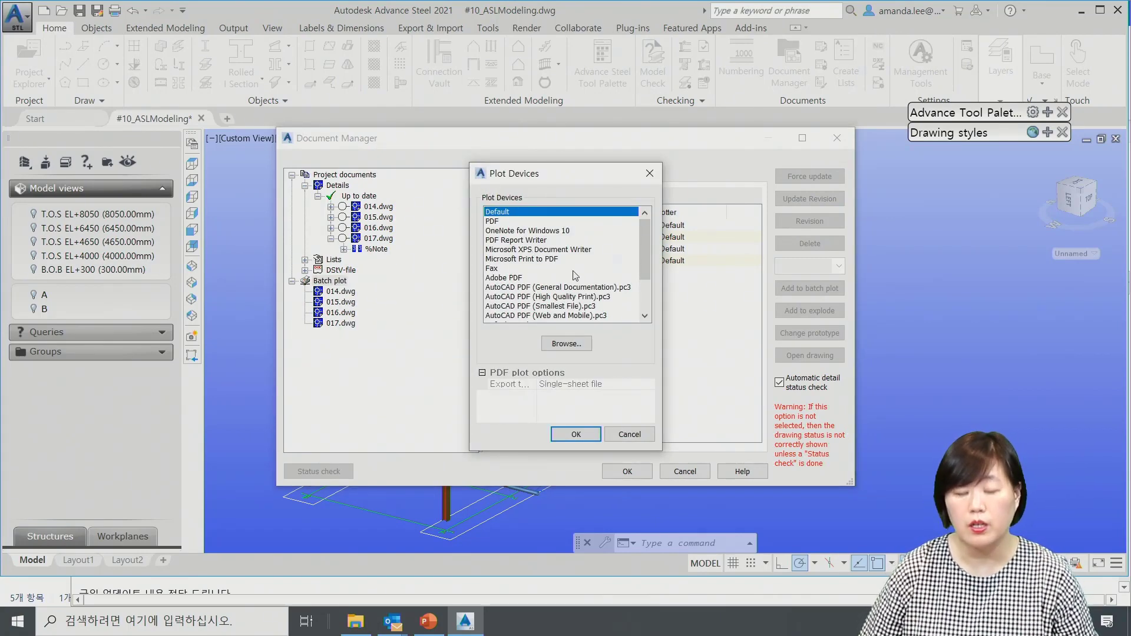
left_click(629, 434)
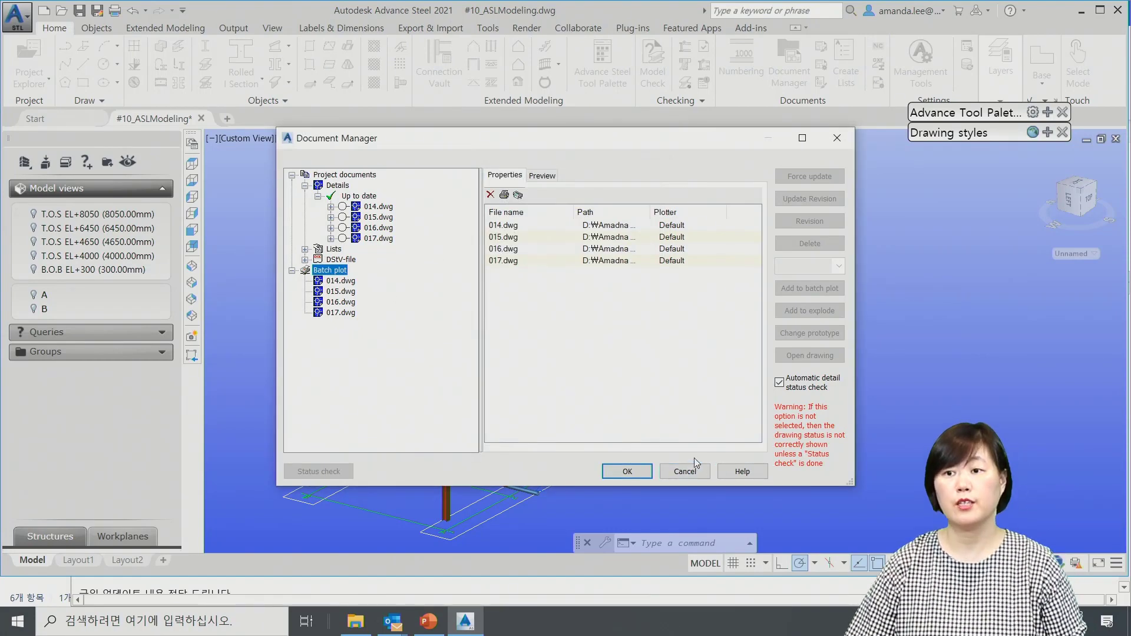